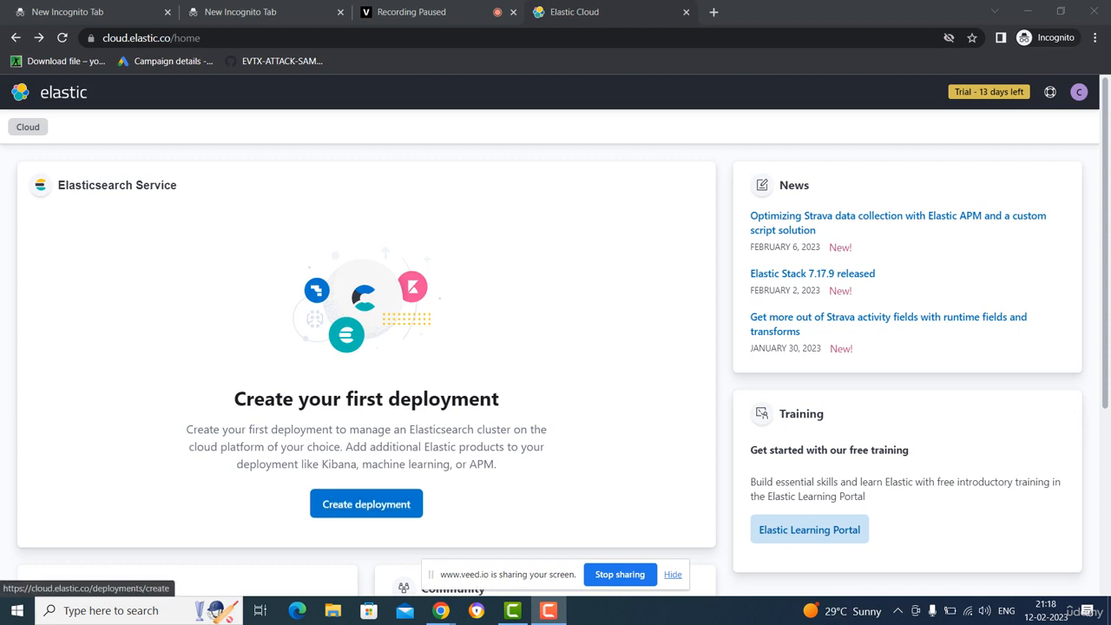
- Open the form for creating the first deployment
scroll(367, 359, "down", 2)
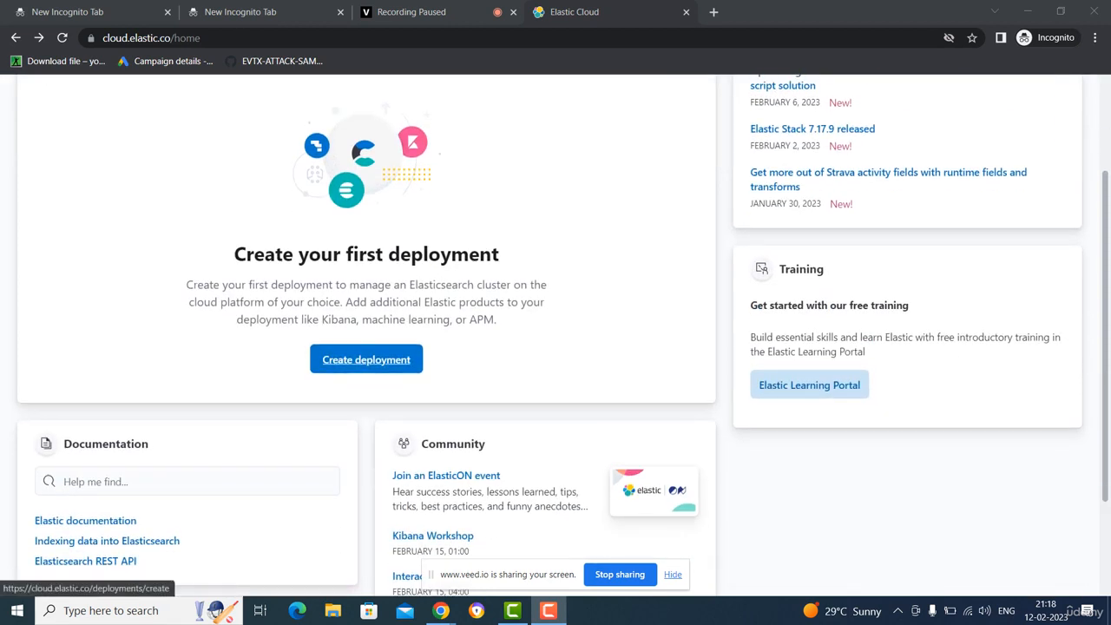
left_click(367, 360)
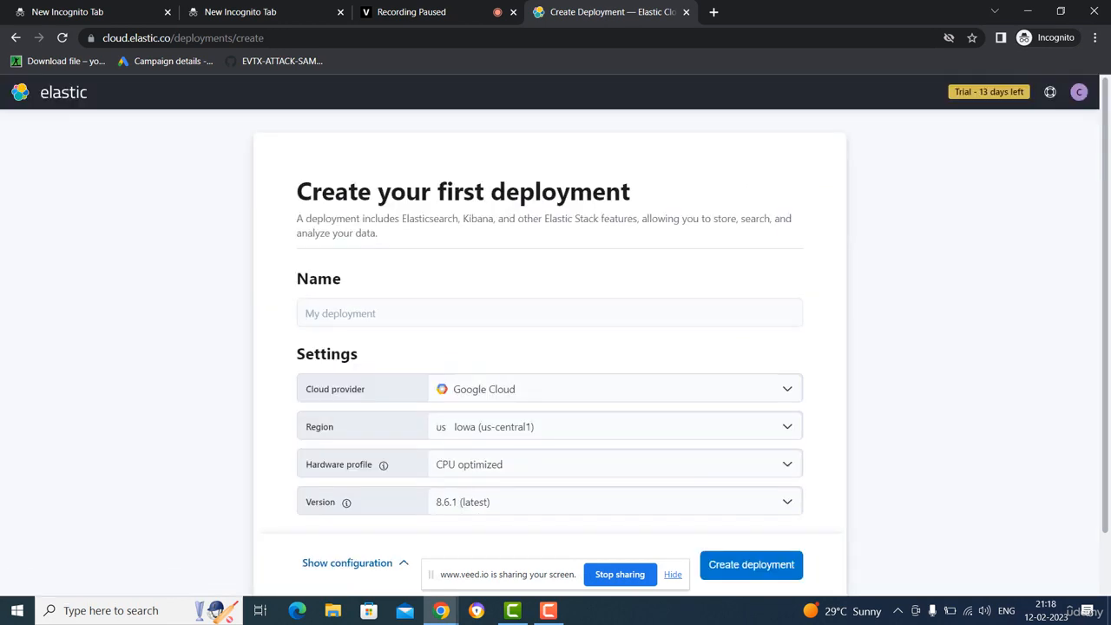
- Select Amazon Web Services as the cloud provider and look through its available regions
left_click(615, 389)
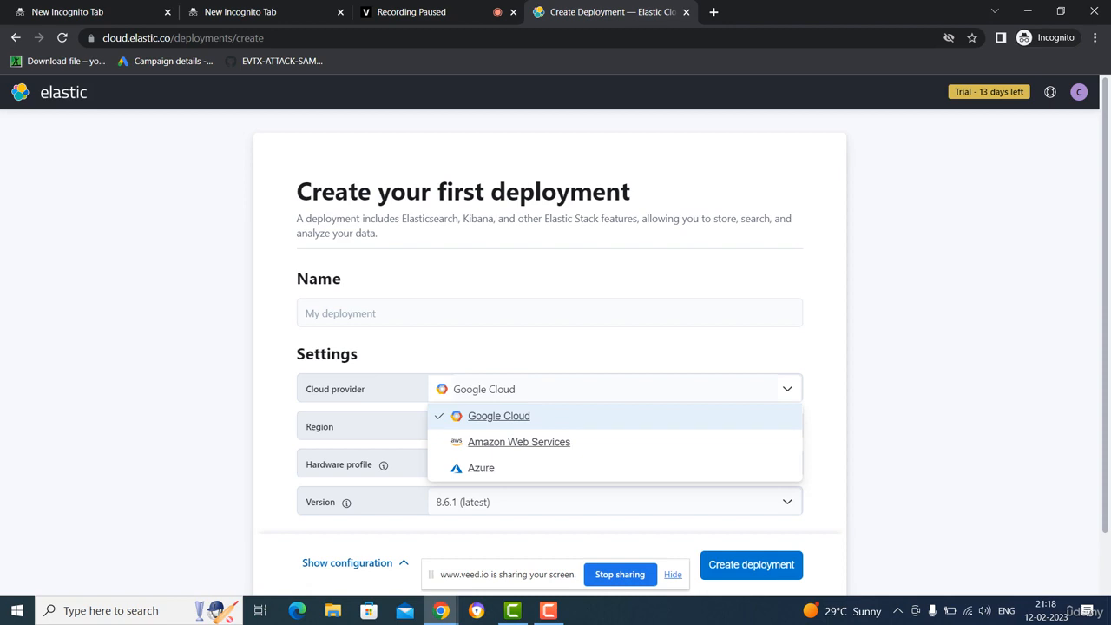
left_click(519, 442)
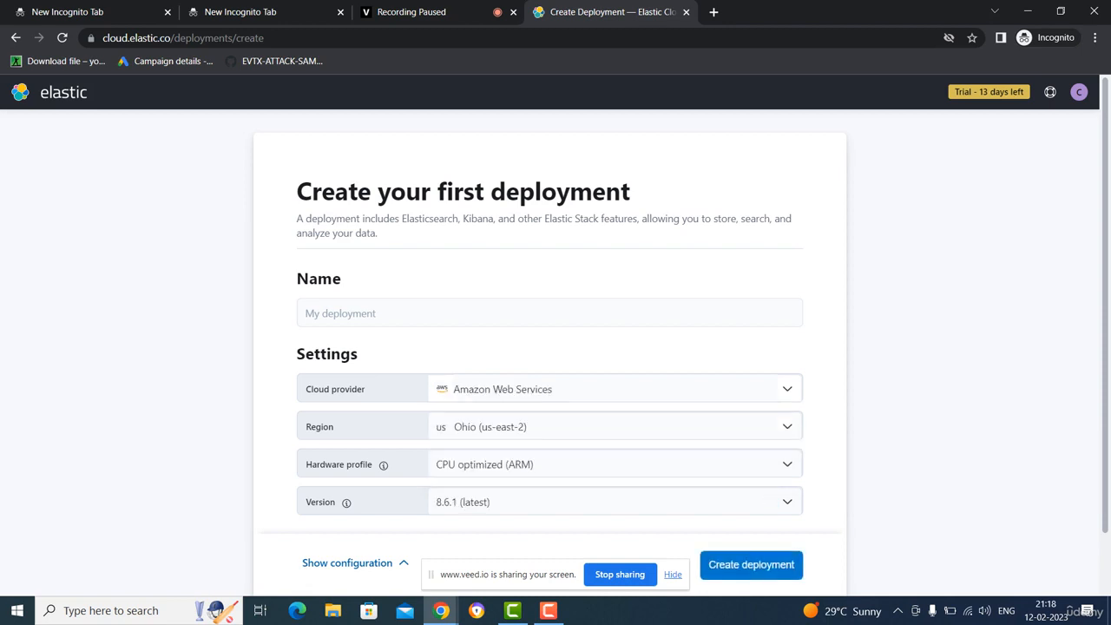
left_click(556, 426)
scroll(556, 361, "down", 4)
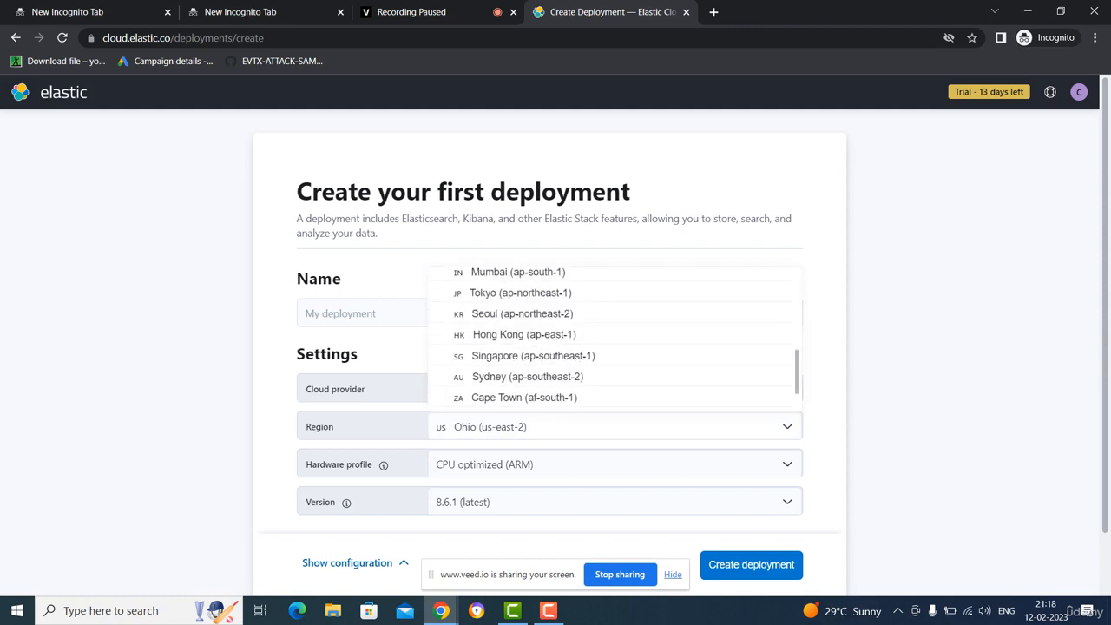
scroll(612, 343, "up", 3)
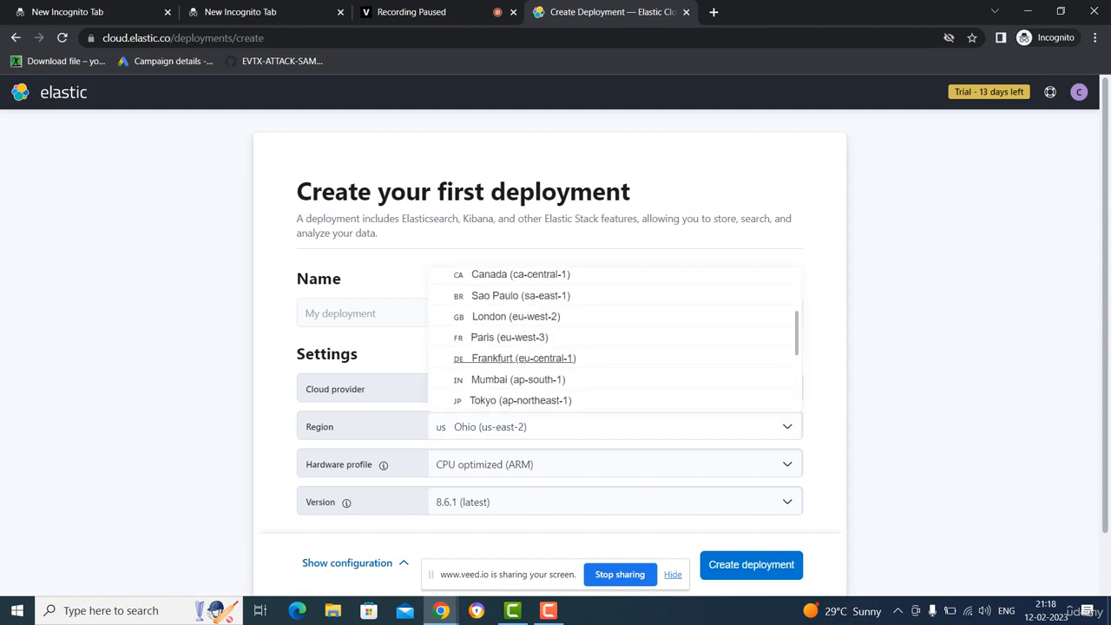
scroll(613, 364, "up", 1)
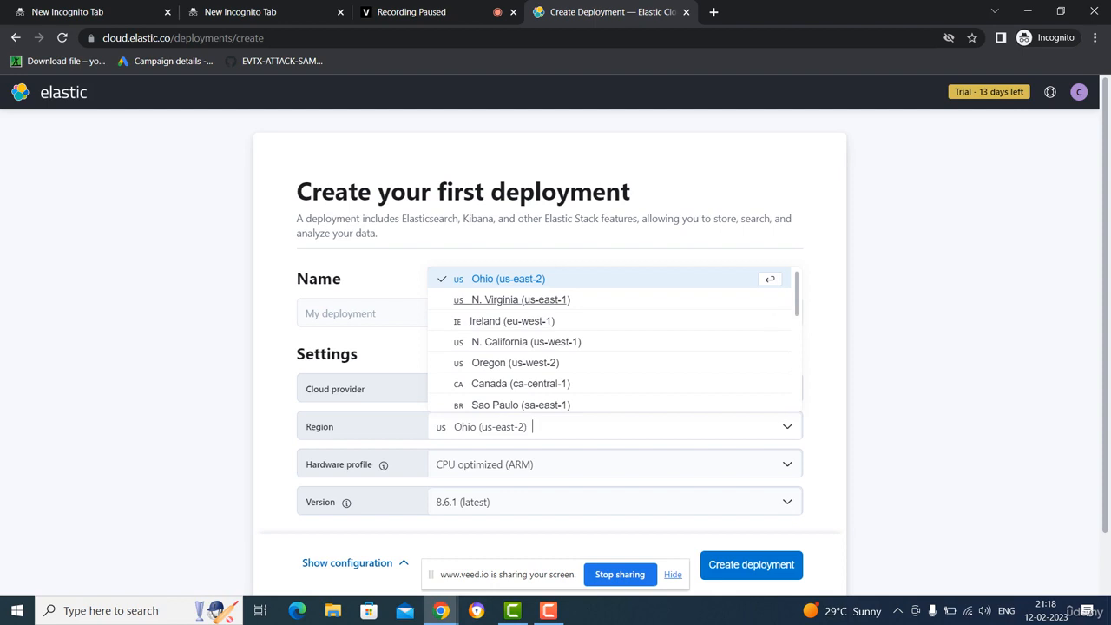
scroll(612, 343, "down", 4)
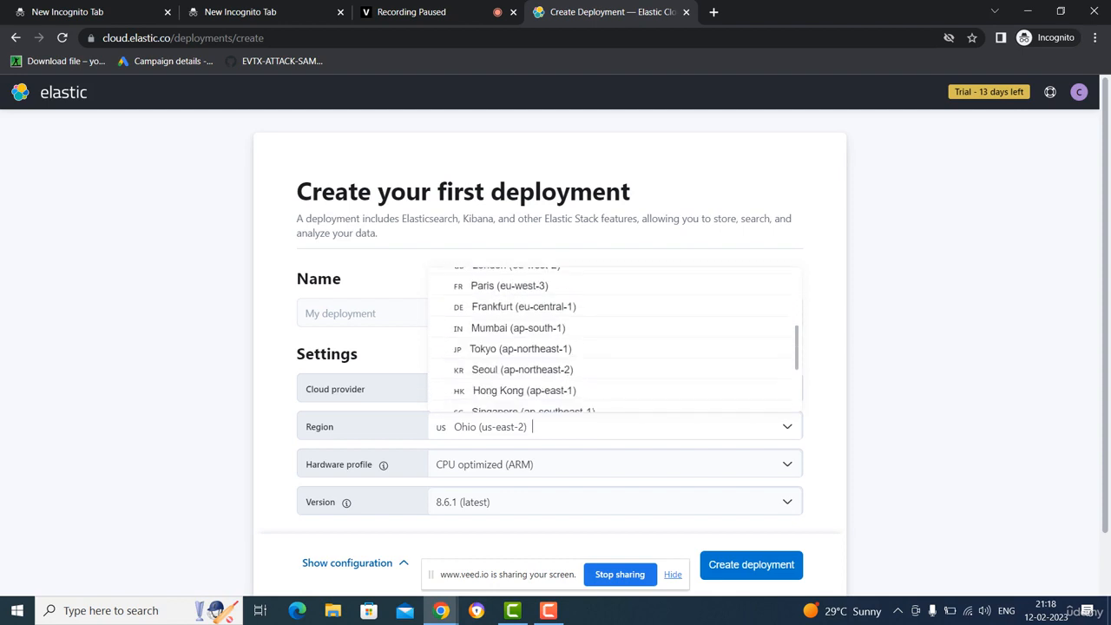
scroll(612, 343, "down", 1)
scroll(612, 343, "down", 1)
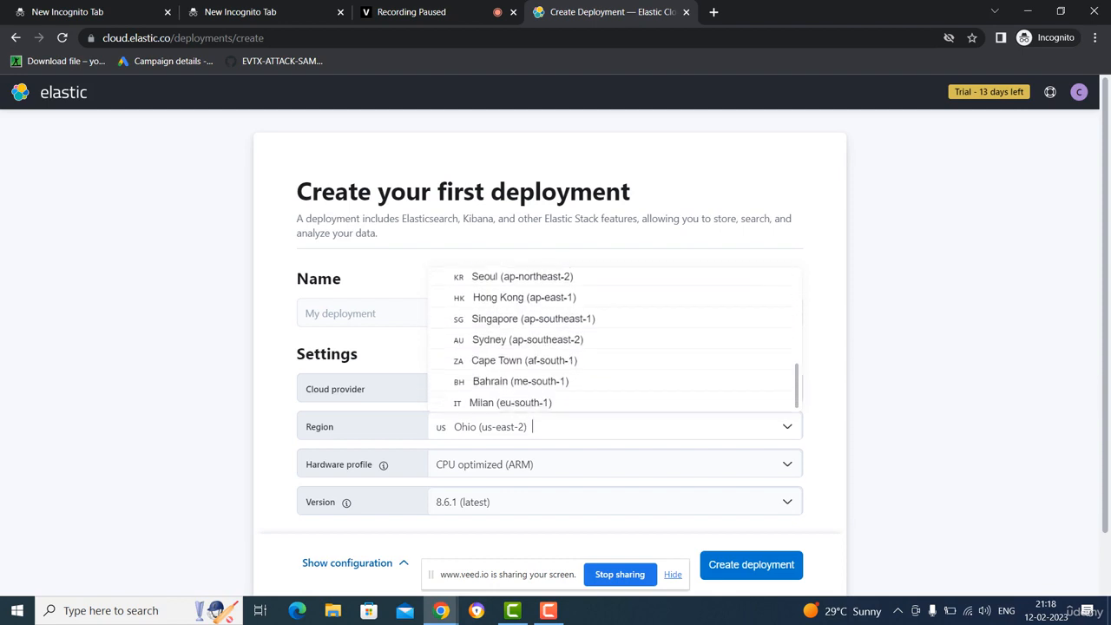
scroll(612, 343, "up", 4)
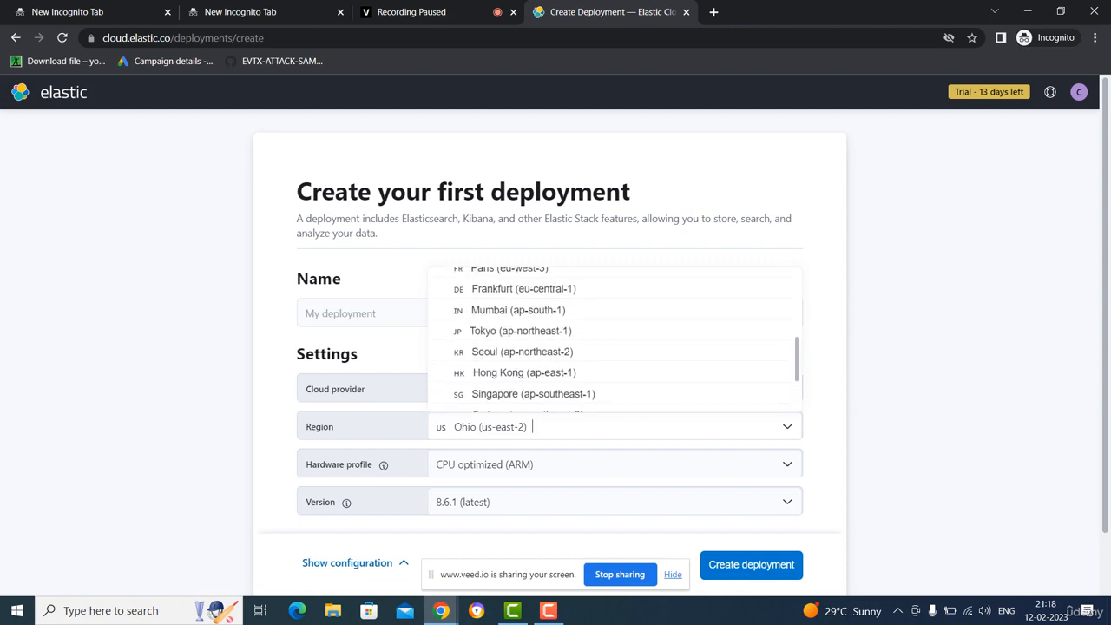
scroll(612, 343, "up", 2)
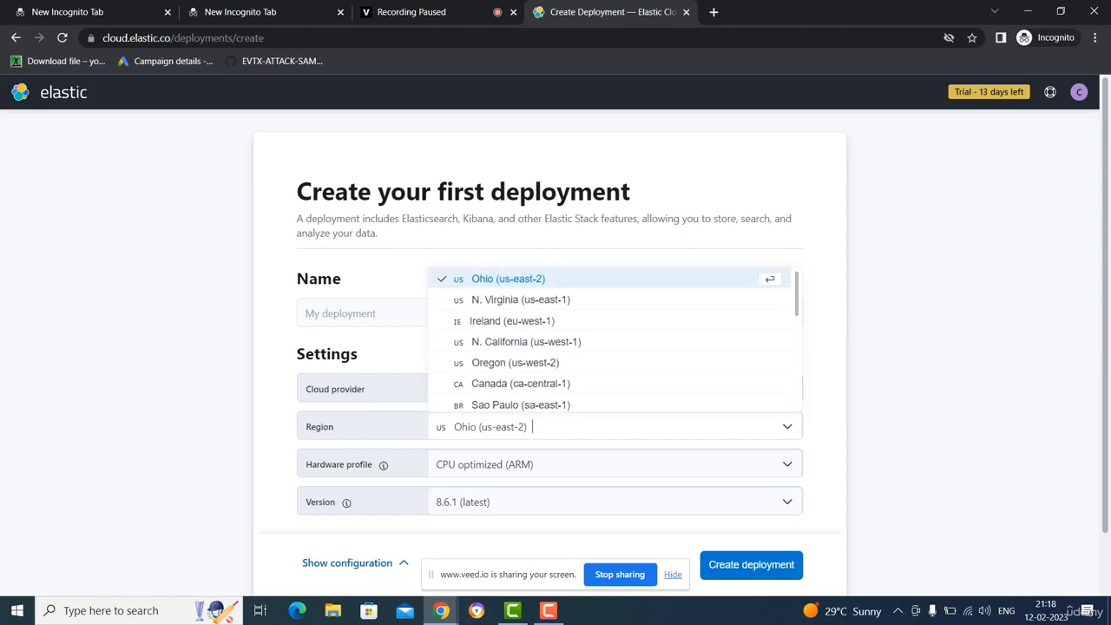
key("Escape")
- Set the cloud provider to Azure and the region to Pune (centralindia)
left_click(614, 389)
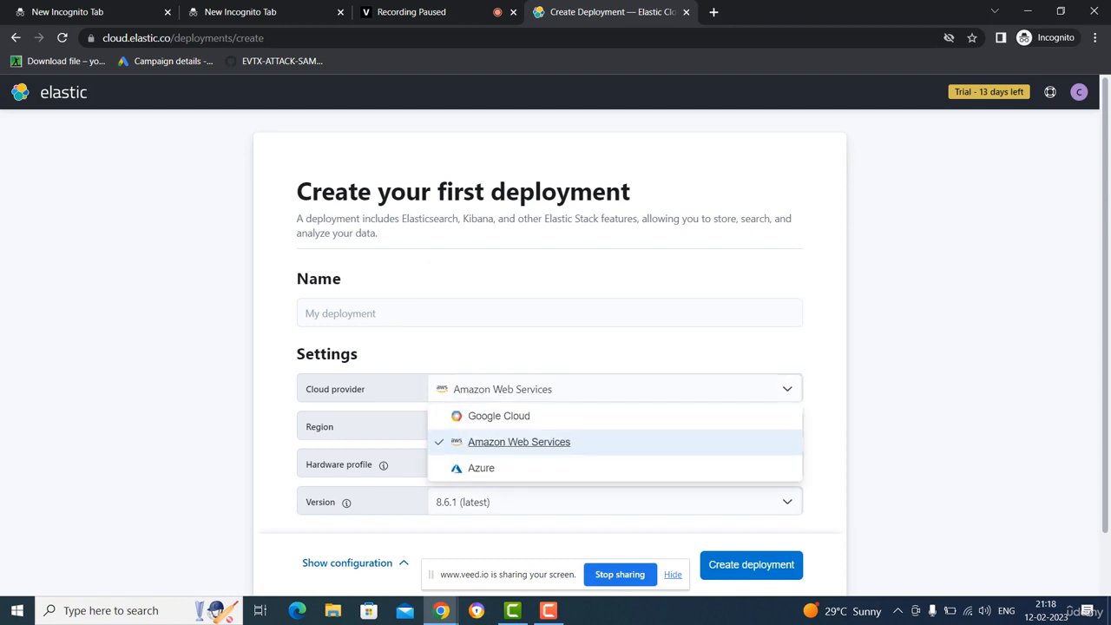
left_click(482, 468)
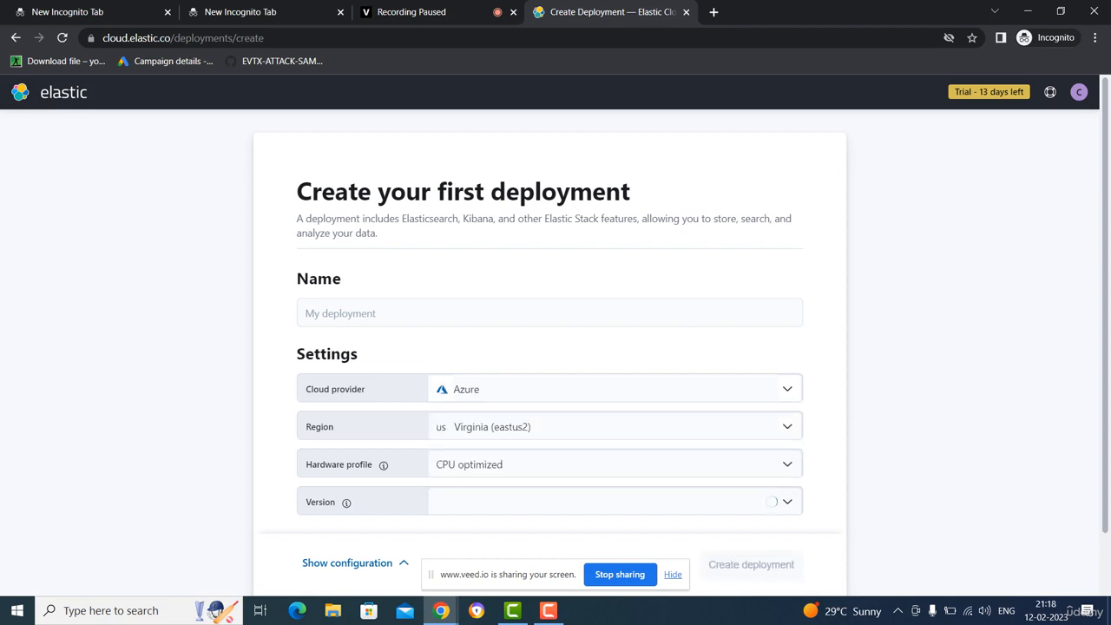
left_click(614, 427)
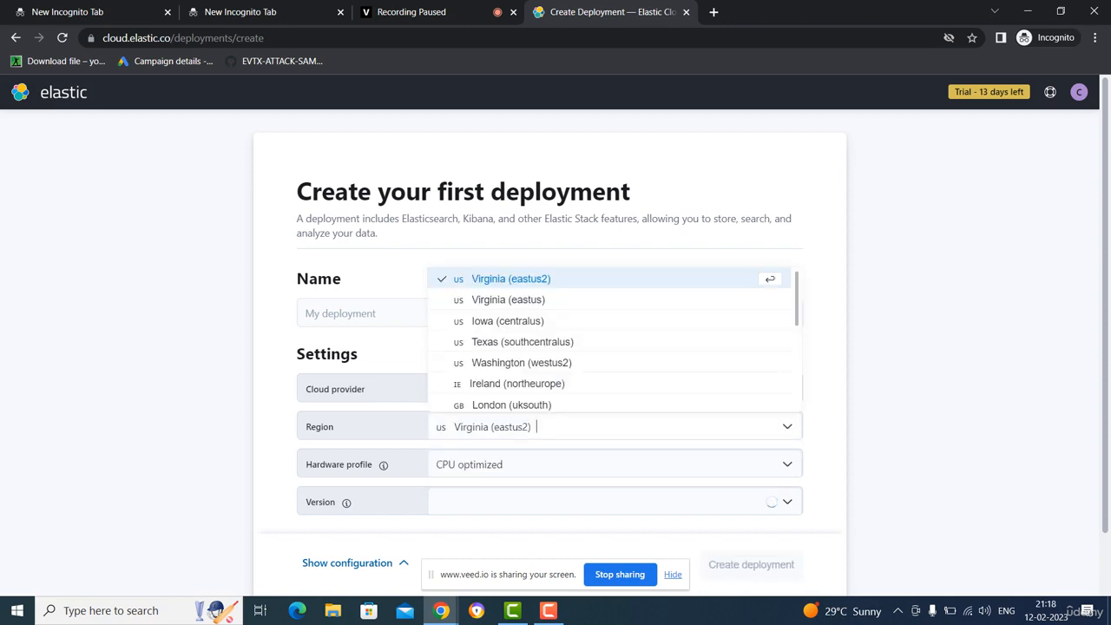
scroll(608, 347, "down", 10)
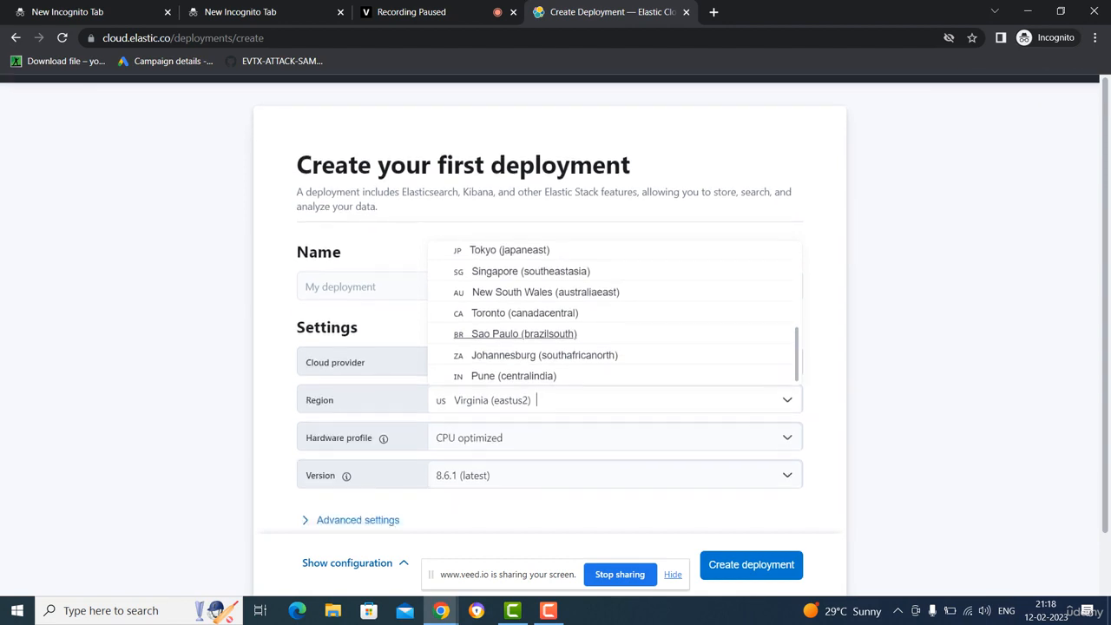
scroll(555, 347, "down", 2)
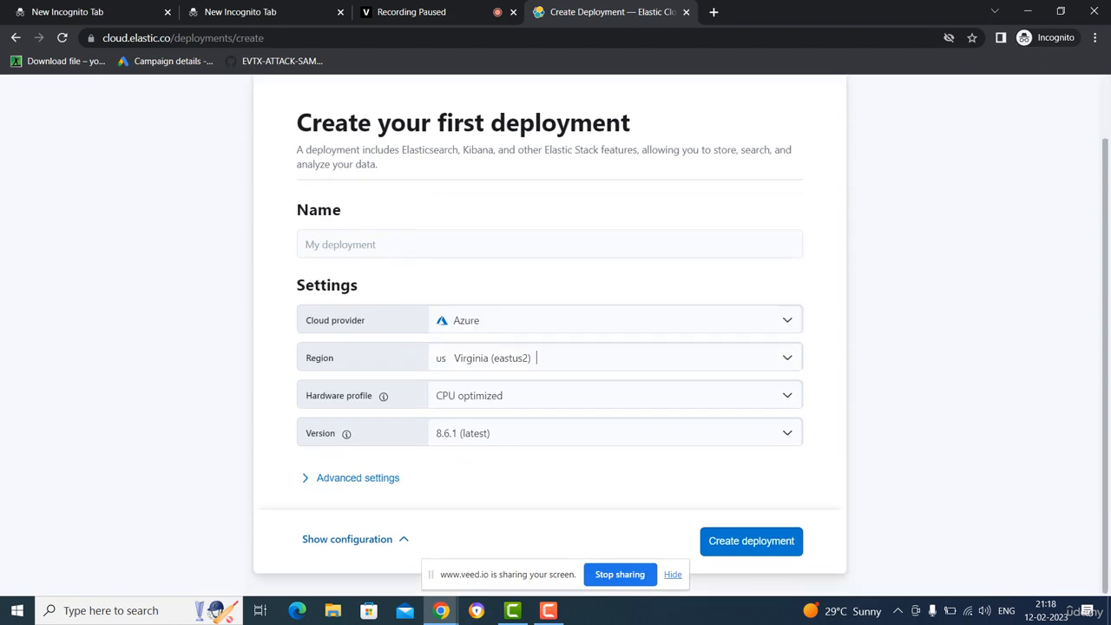
left_click(614, 357)
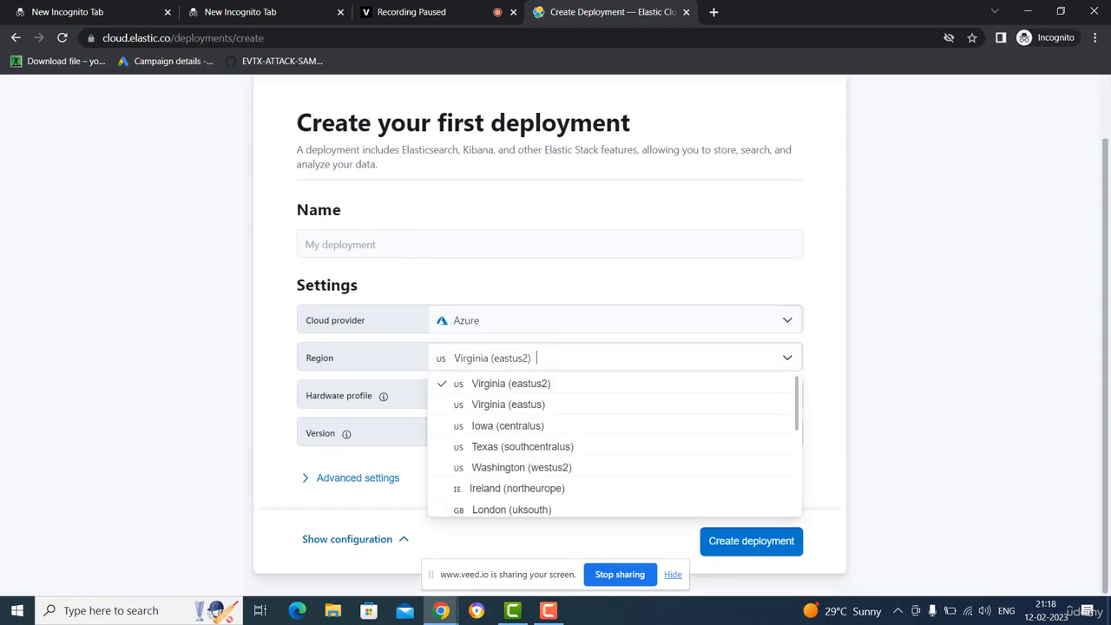
scroll(614, 443, "down", 2)
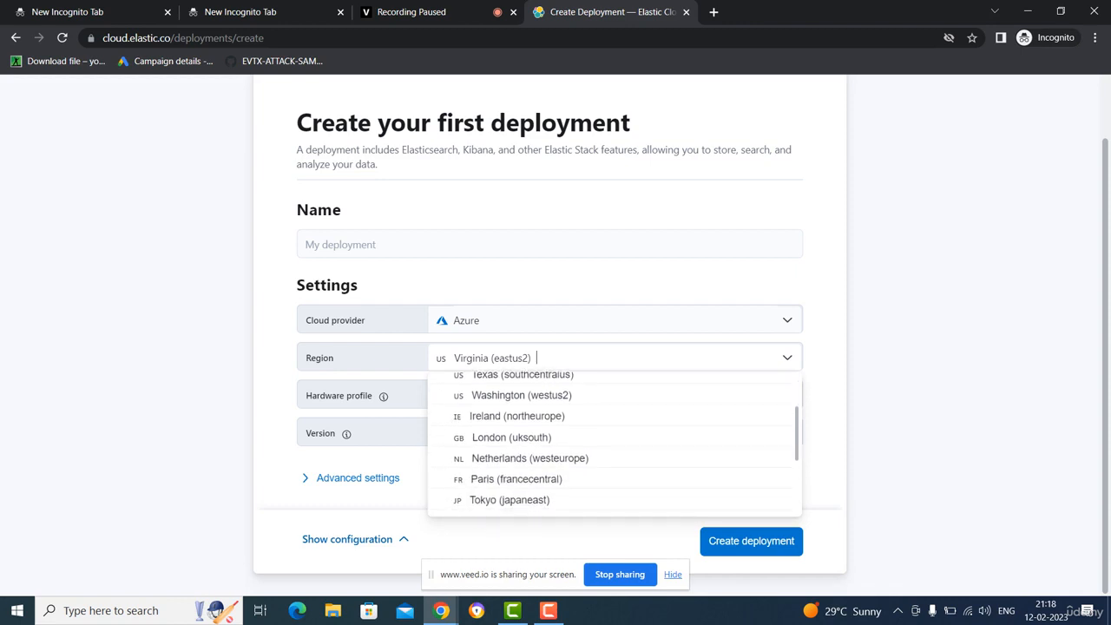
scroll(614, 443, "down", 4)
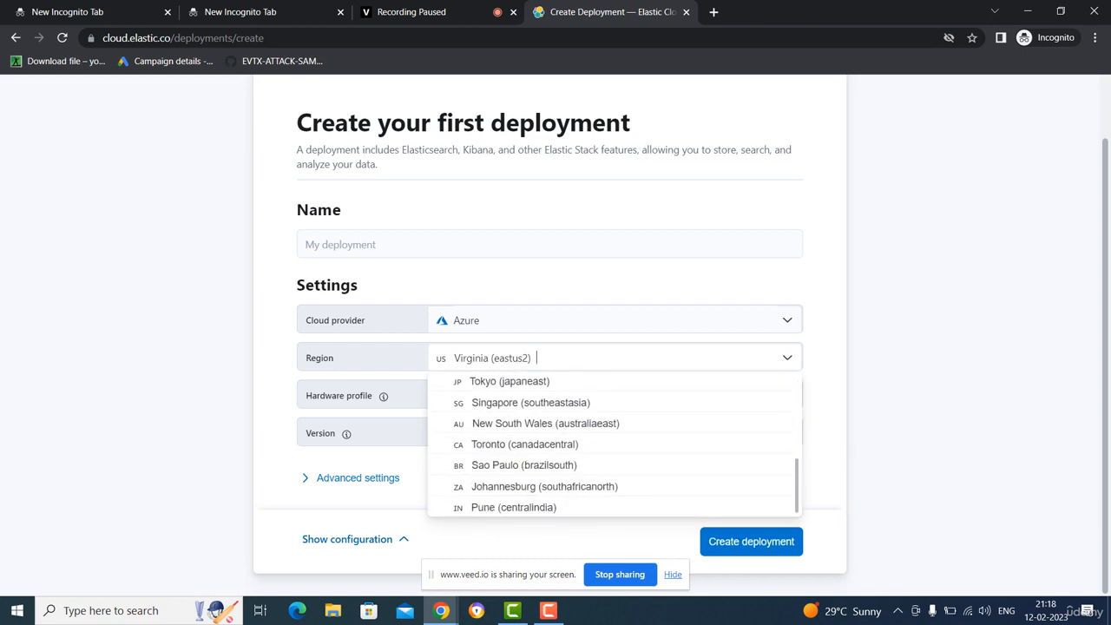
left_click(513, 507)
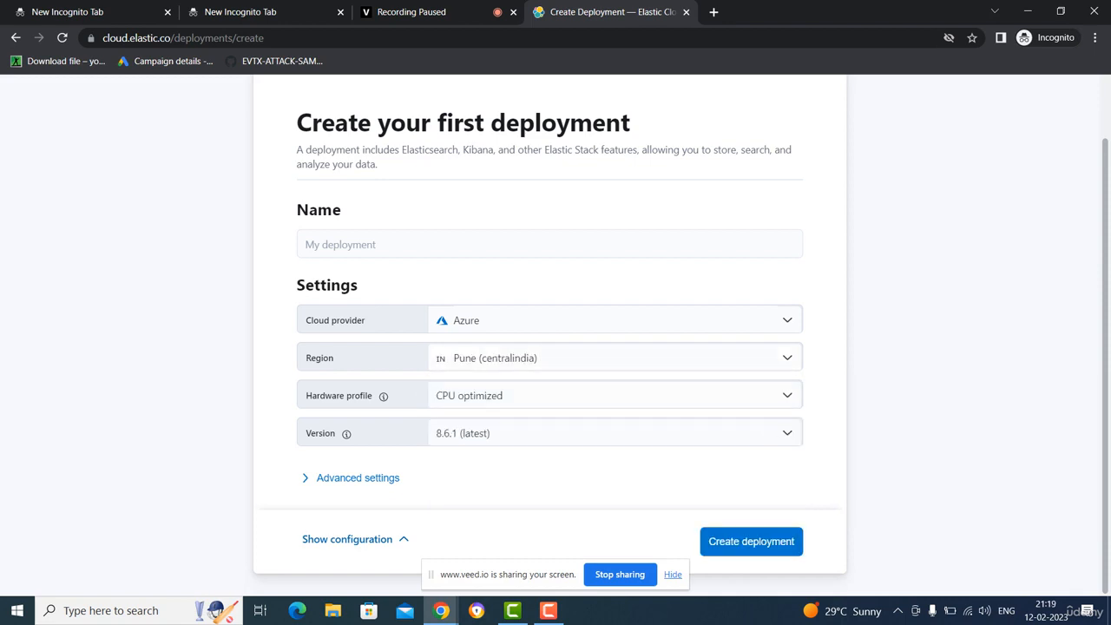
- Look at the hardware profile and version options for the deployment
left_click(615, 396)
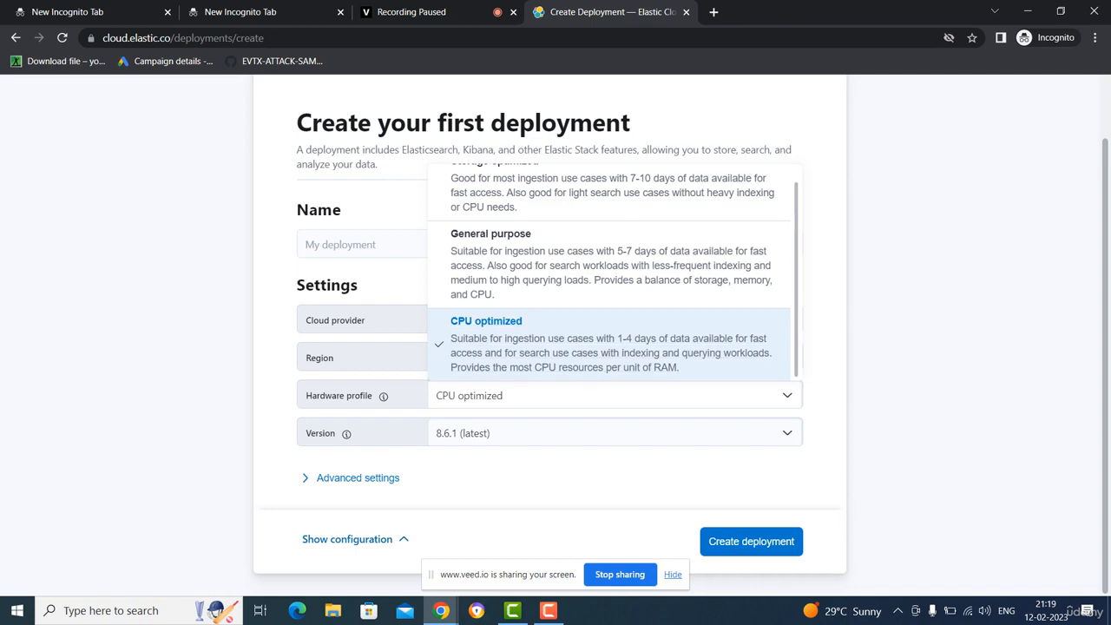
left_click(614, 396)
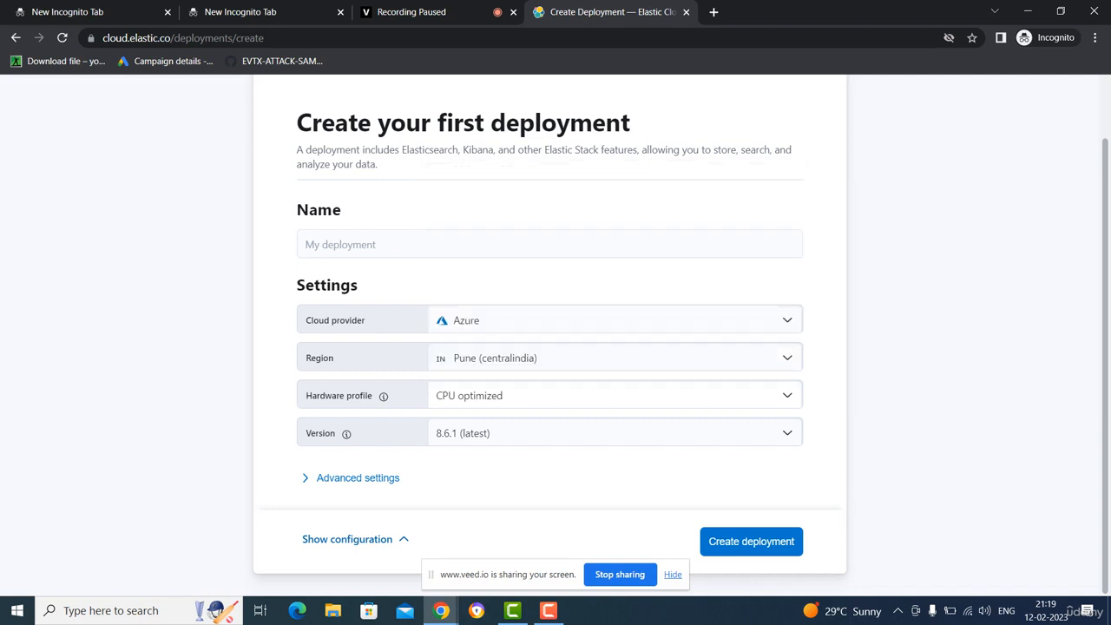
left_click(496, 433)
left_click(497, 433)
- Review the advanced Elasticsearch, Kibana, Integrations Server and Enterprise Search settings and create the deployment
scroll(556, 347, "down", 5)
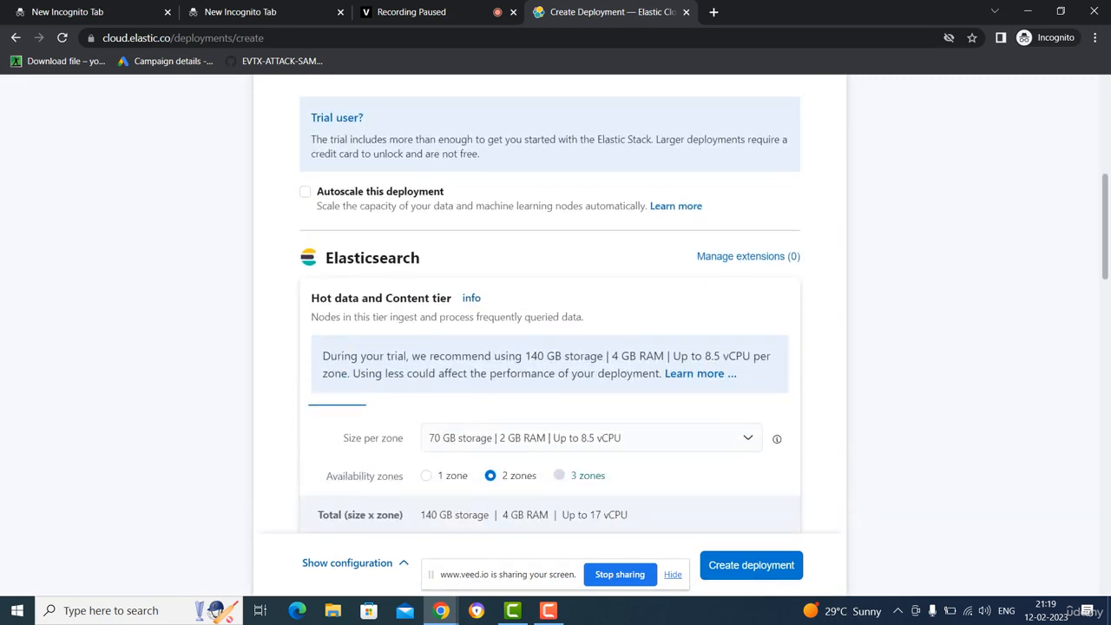
scroll(556, 347, "down", 1)
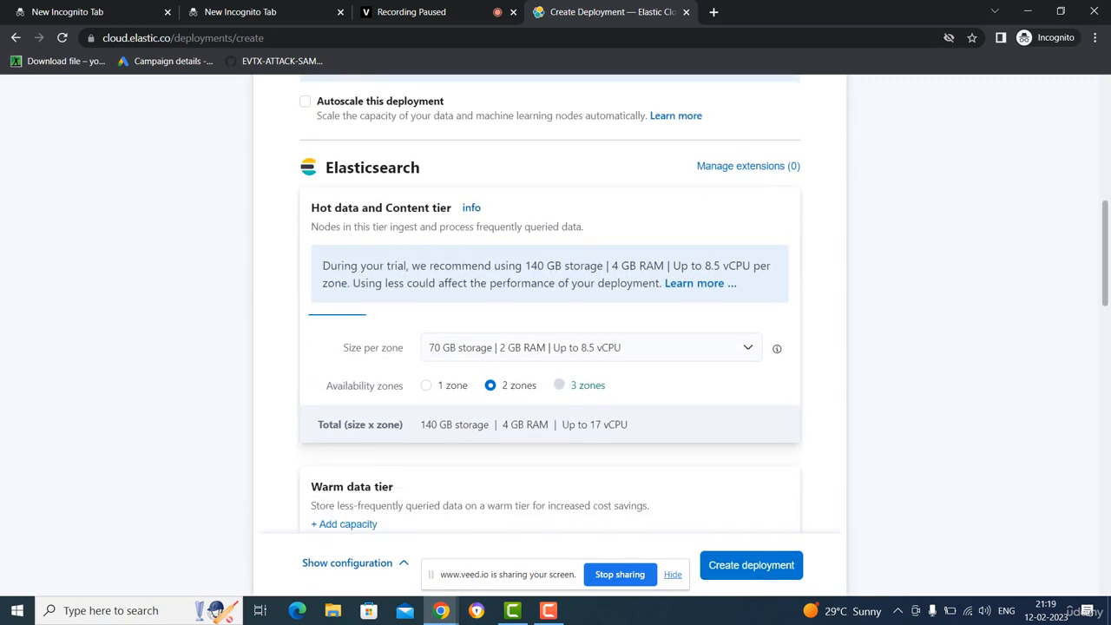
scroll(556, 347, "down", 3)
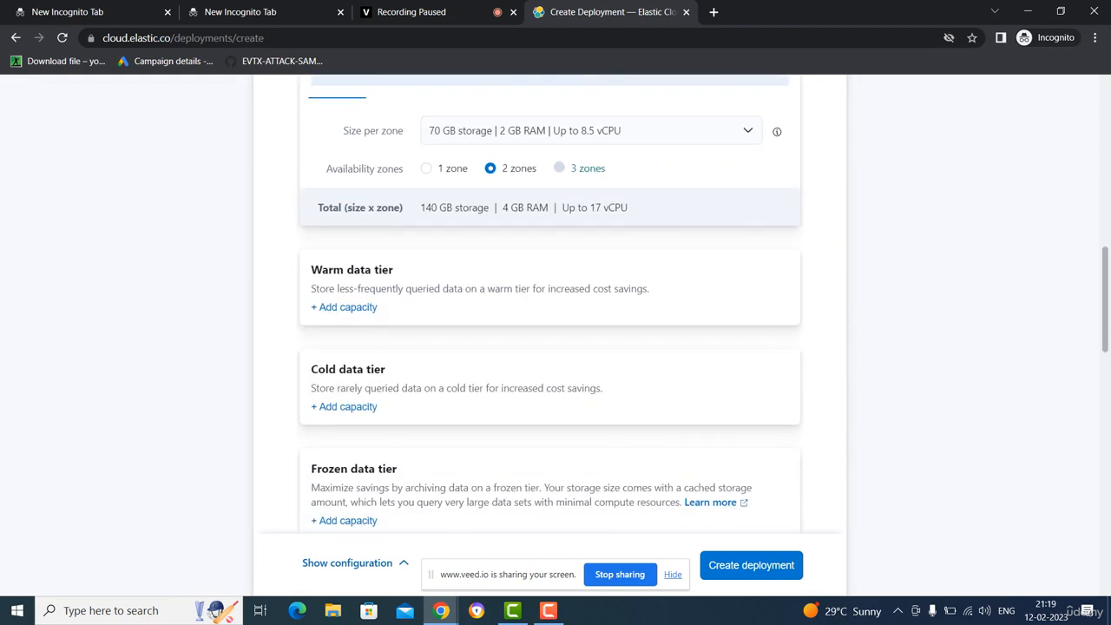
scroll(556, 347, "down", 6)
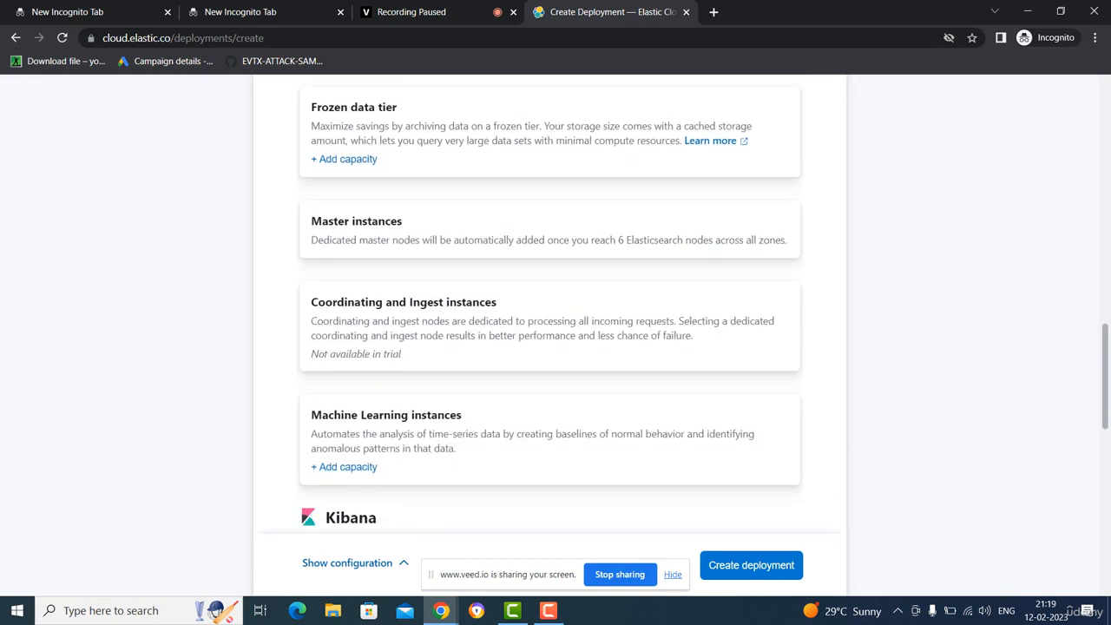
scroll(556, 347, "down", 1)
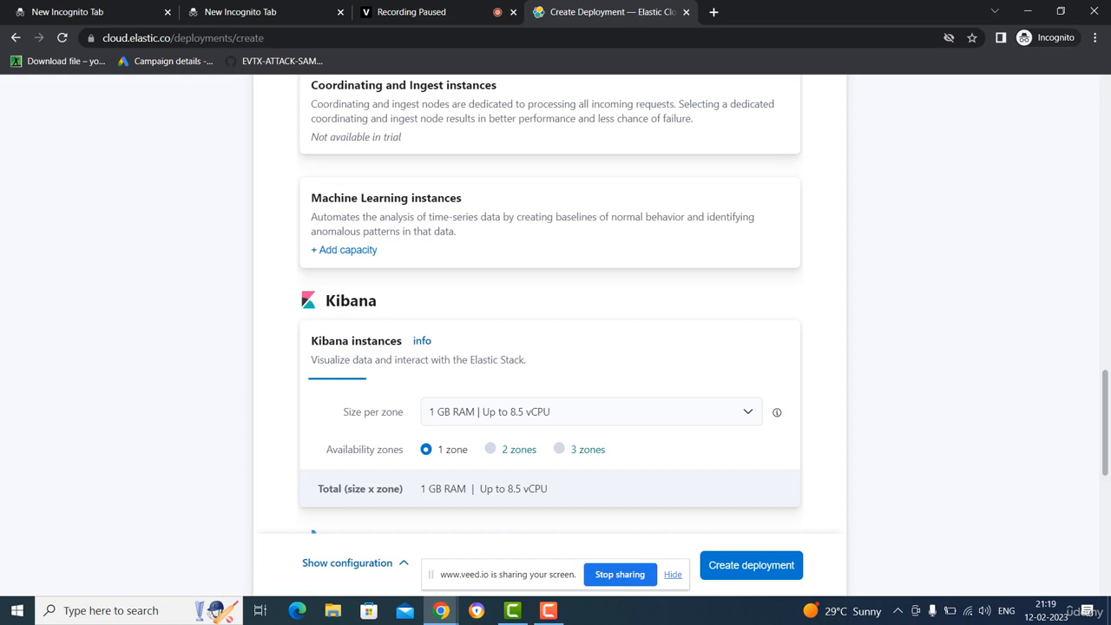
scroll(555, 347, "down", 4)
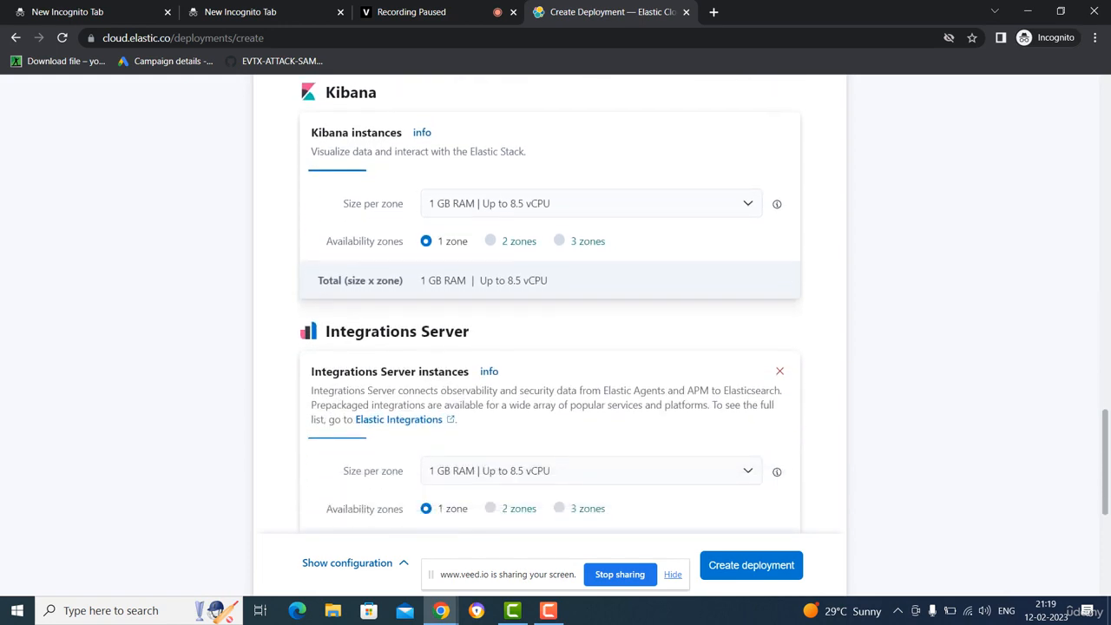
scroll(555, 348, "down", 3)
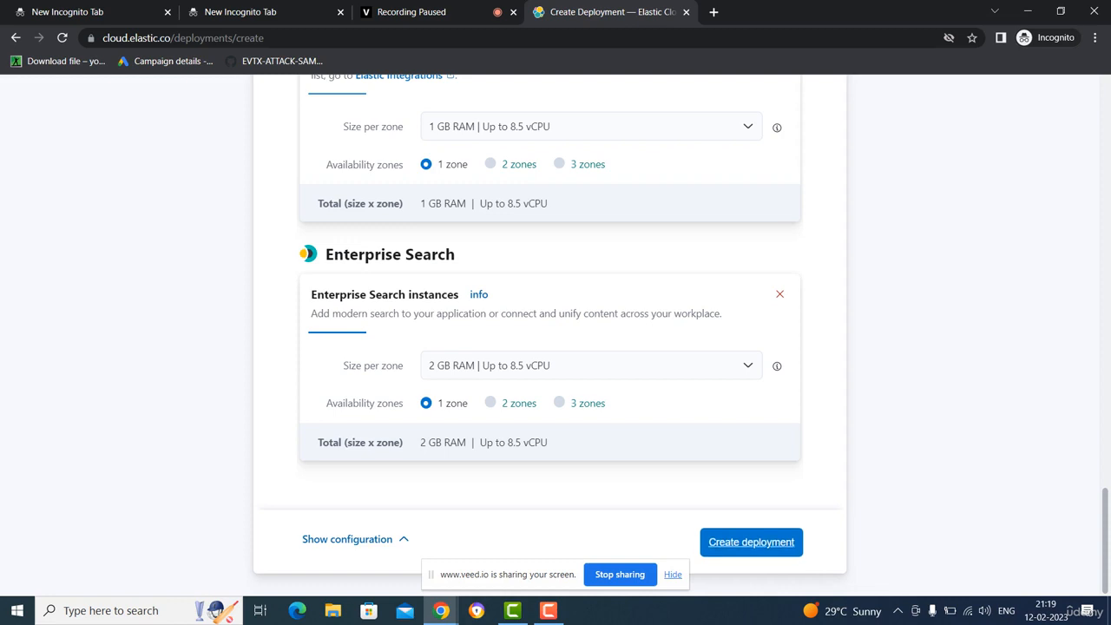
left_click(751, 542)
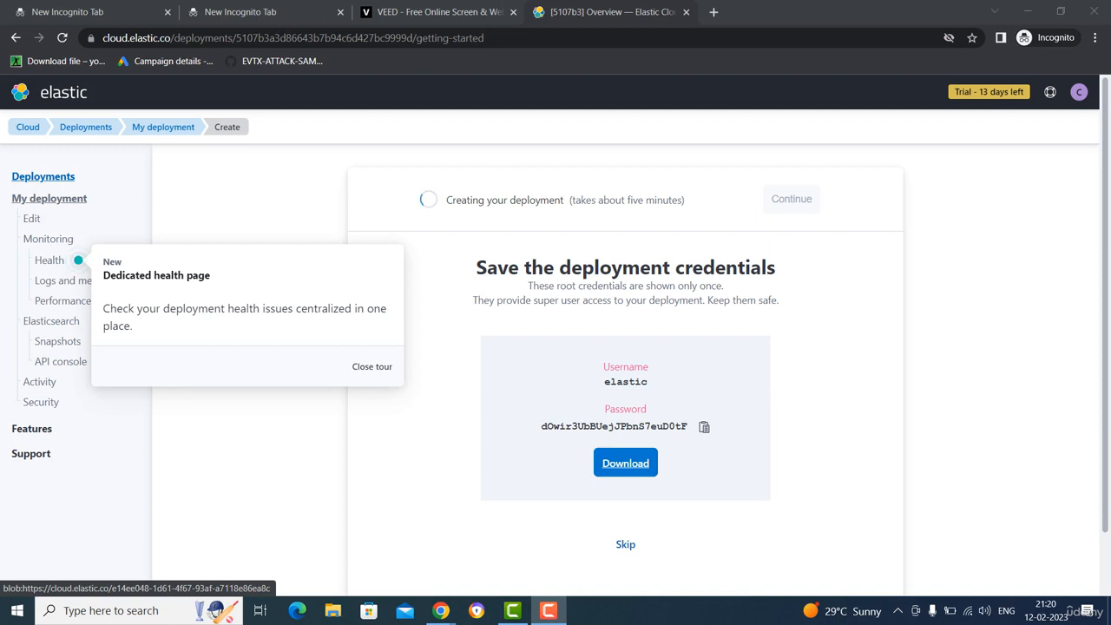
- Download the deployment credentials file and close the tour about the dedicated health page
left_click(625, 463)
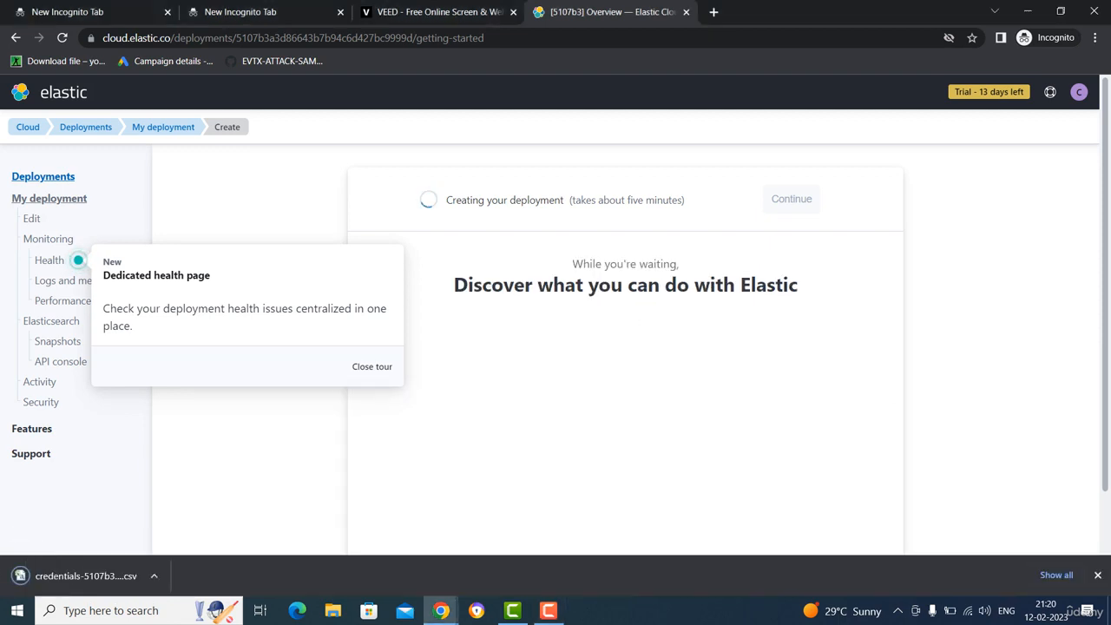
left_click(372, 366)
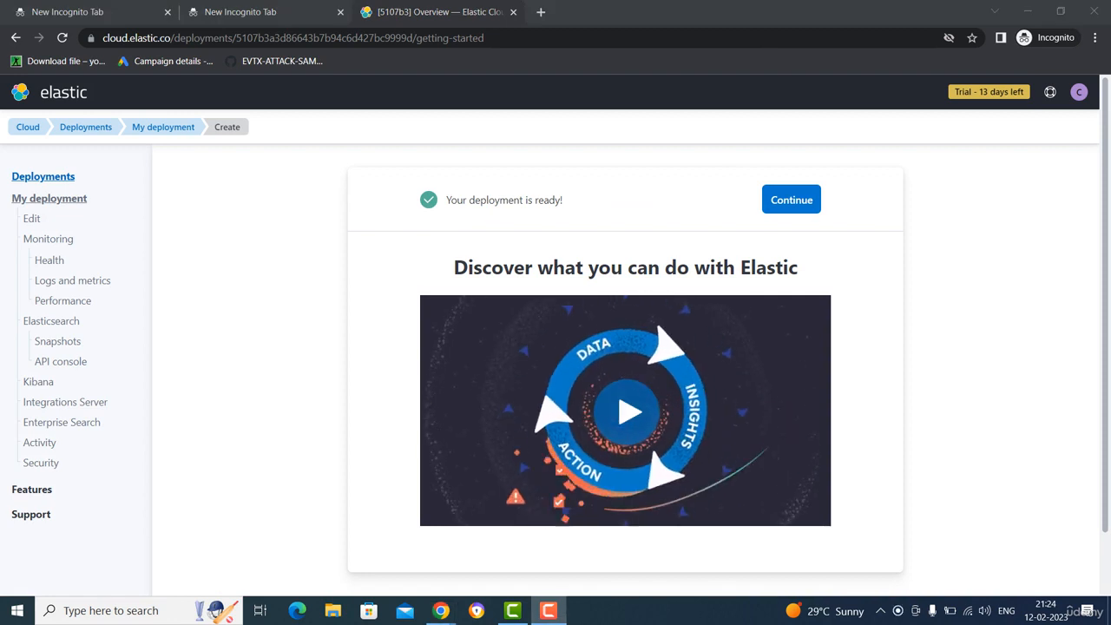
- Continue into the ready deployment and open the catalogue for adding integrations
scroll(626, 411, "down", 1)
scroll(625, 411, "up", 1)
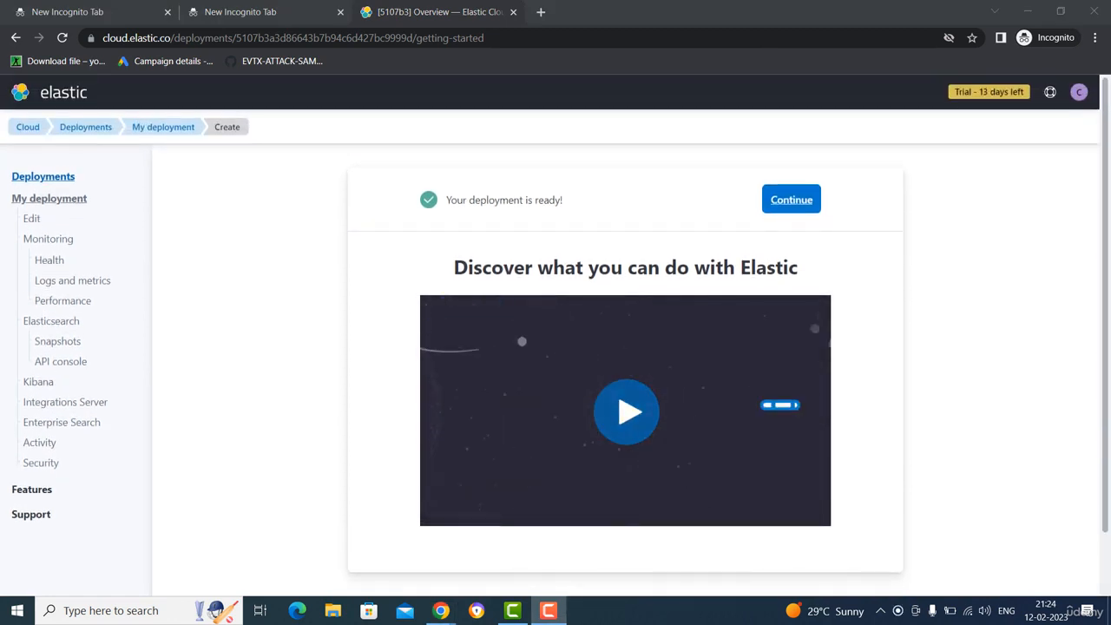
left_click(791, 196)
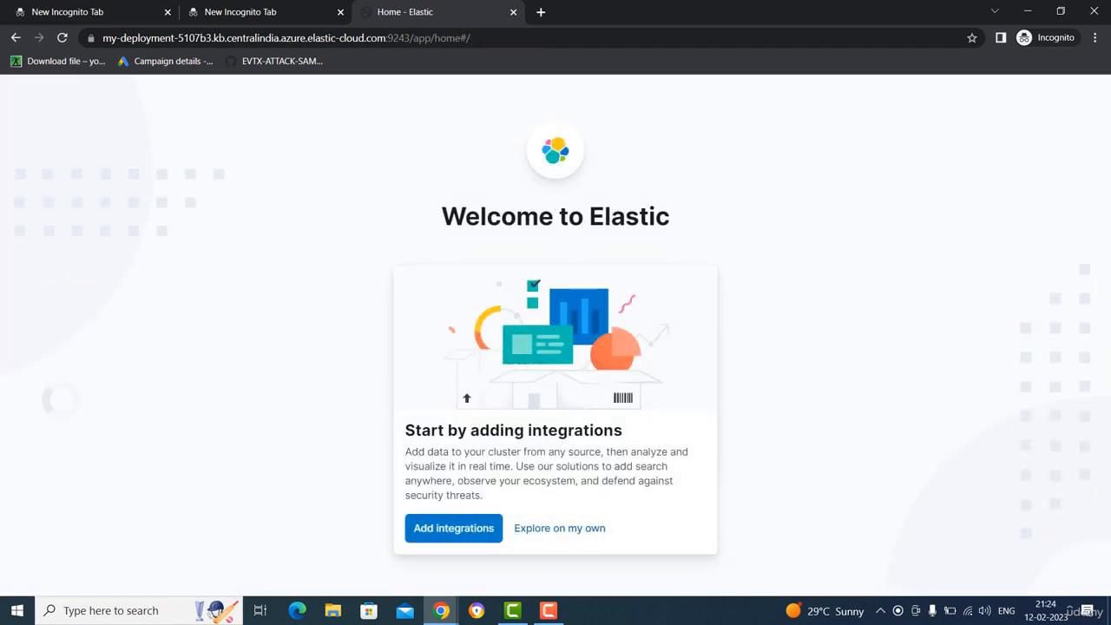
left_click(454, 528)
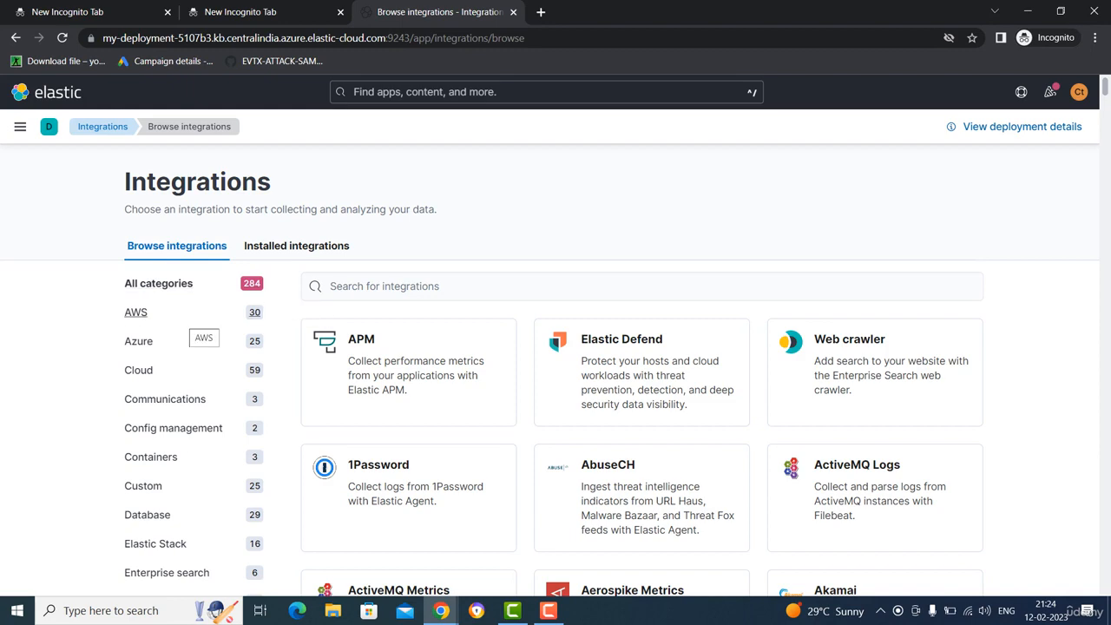
- Look through the full integrations catalogue and its list of categories
scroll(152, 347, "down", 2)
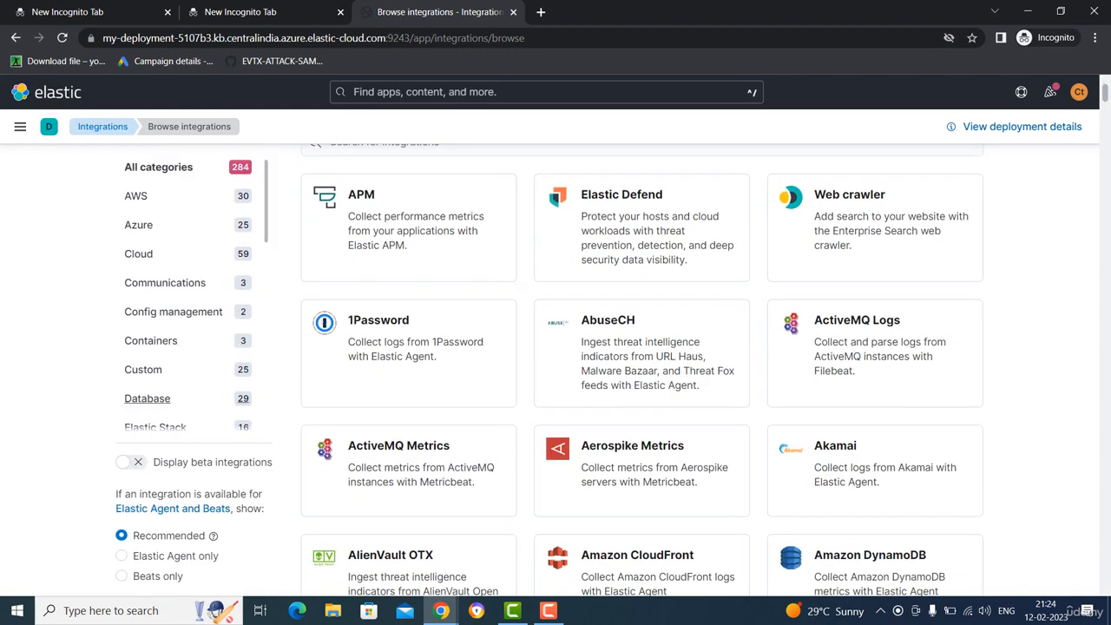
scroll(187, 295, "down", 2)
scroll(642, 330, "down", 3)
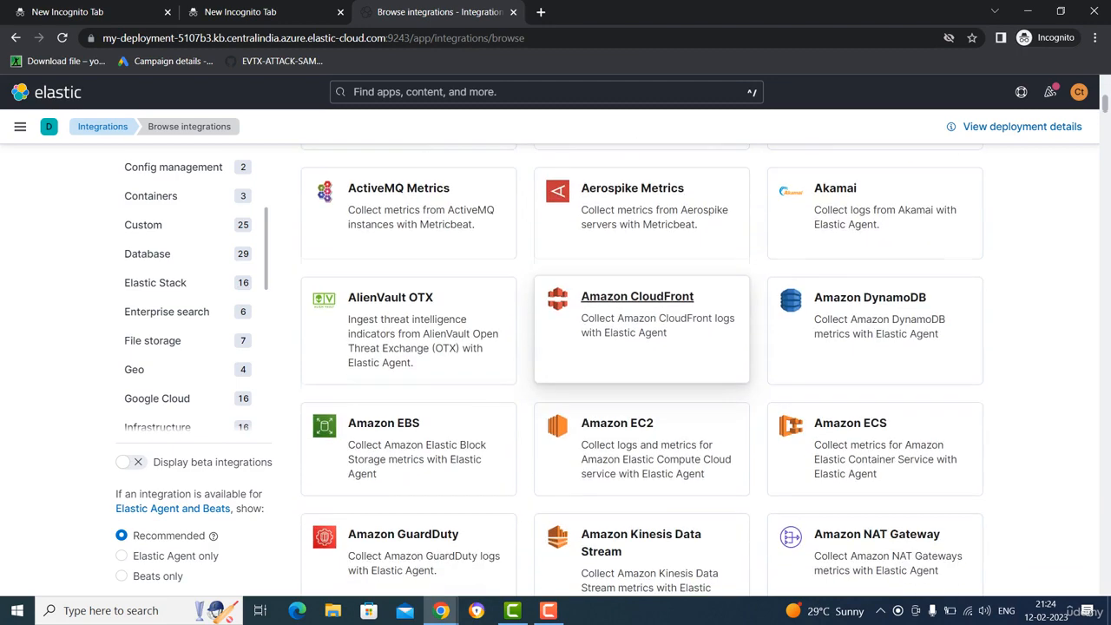
scroll(643, 330, "down", 2)
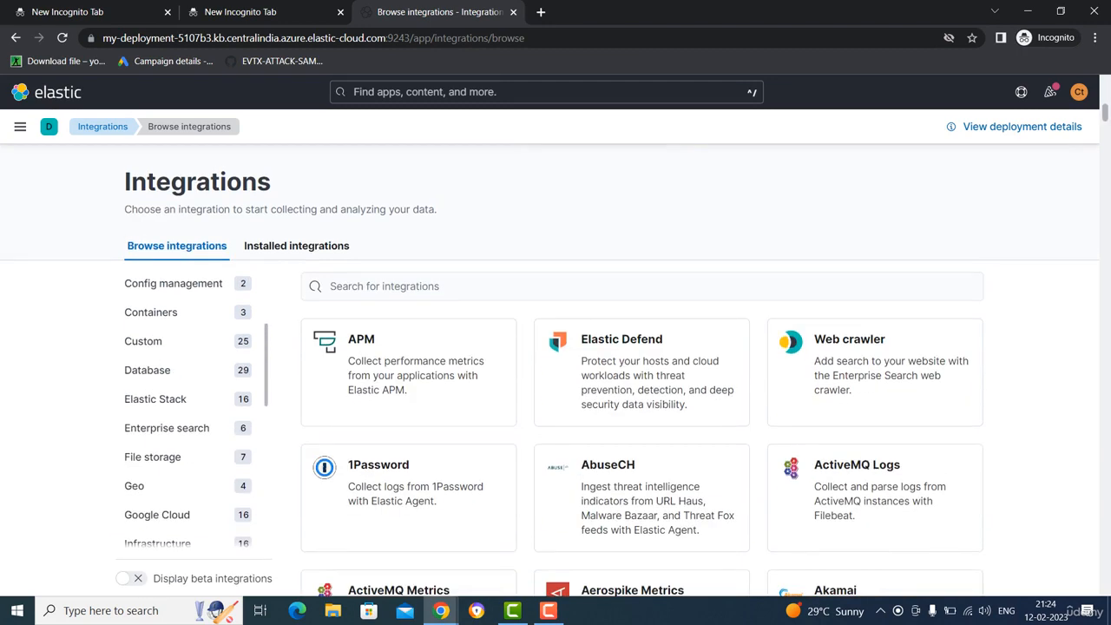
scroll(139, 342, "up", 3)
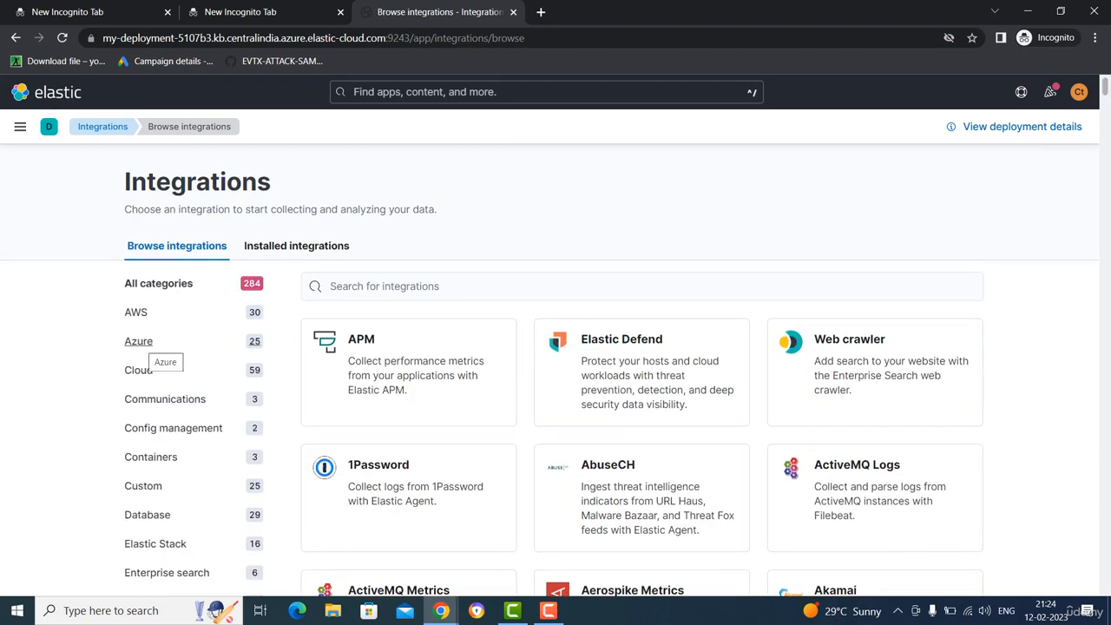
- Filter the integrations to the Azure category and look through the available Azure log and metric integrations
left_click(138, 341)
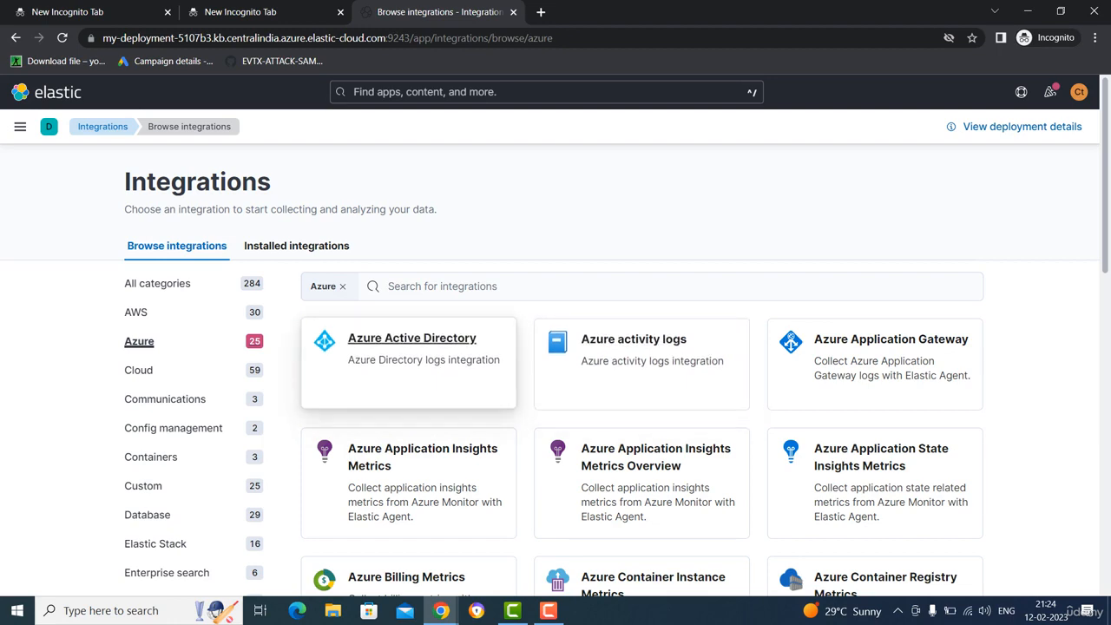
scroll(556, 365, "down", 5)
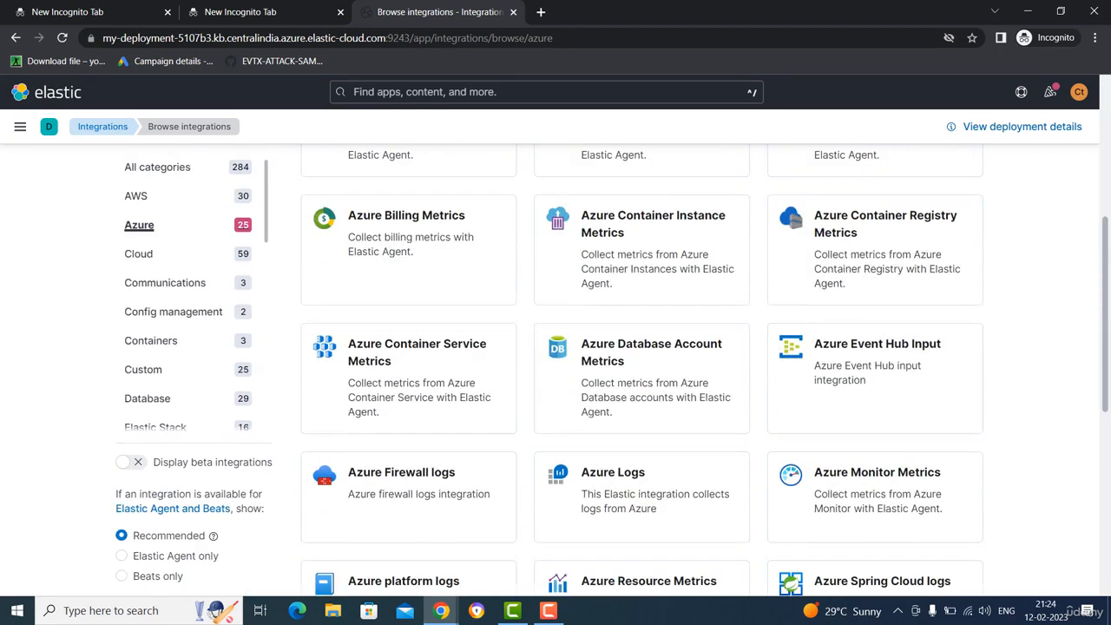
scroll(642, 365, "down", 1)
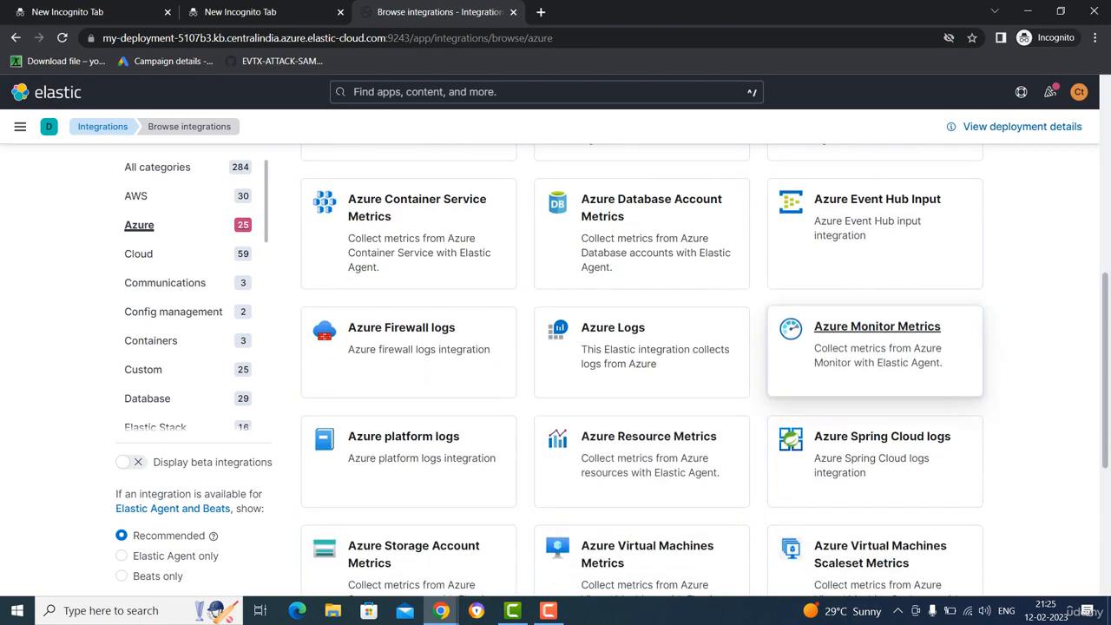
scroll(409, 347, "down", 1)
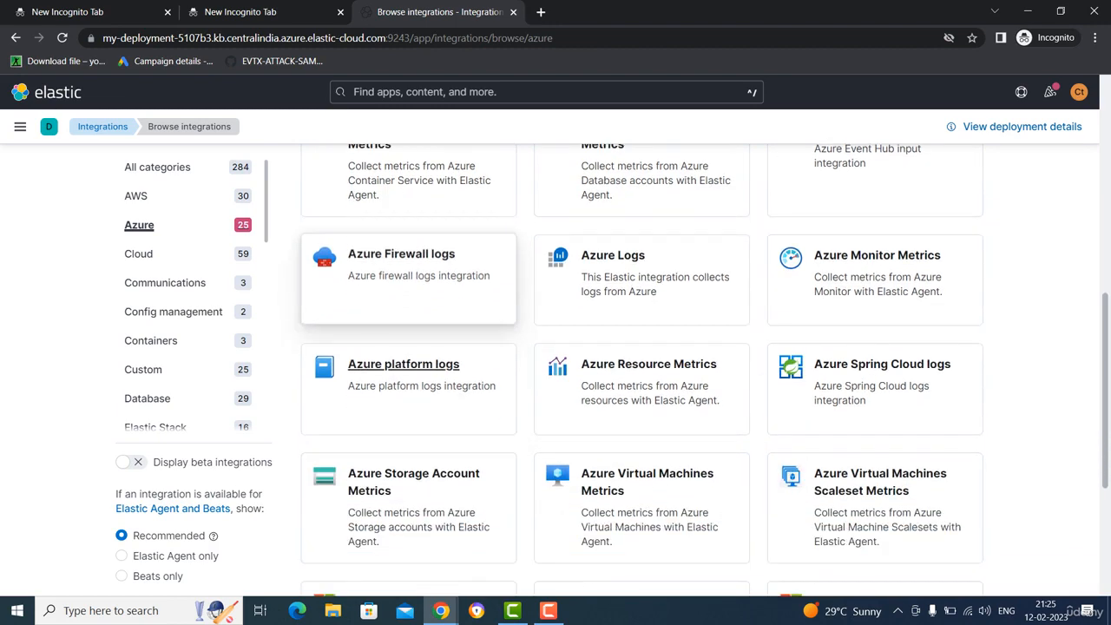
scroll(408, 364, "up", 3)
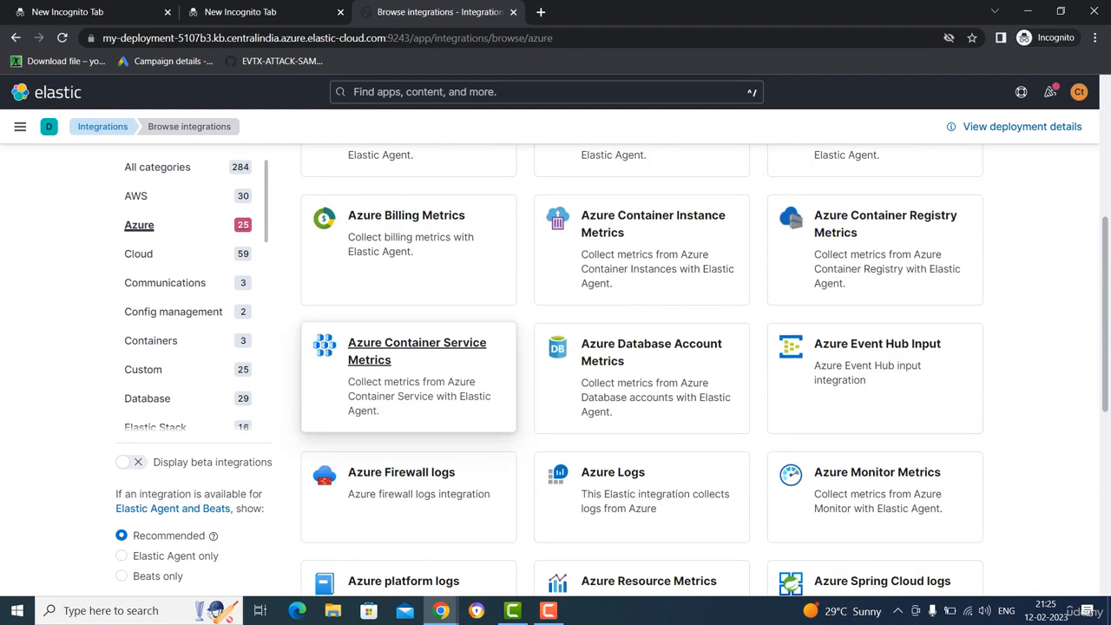
scroll(408, 477, "up", 3)
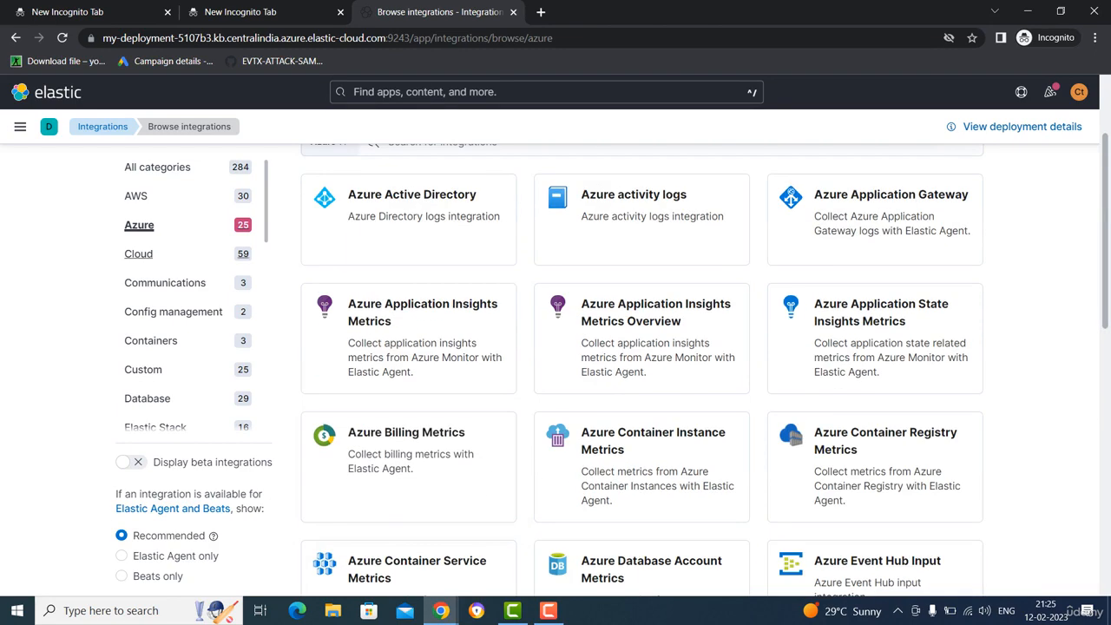
- Filter the integrations to AWS, open Amazon ECS and read its overview, data streams and requirements
left_click(135, 196)
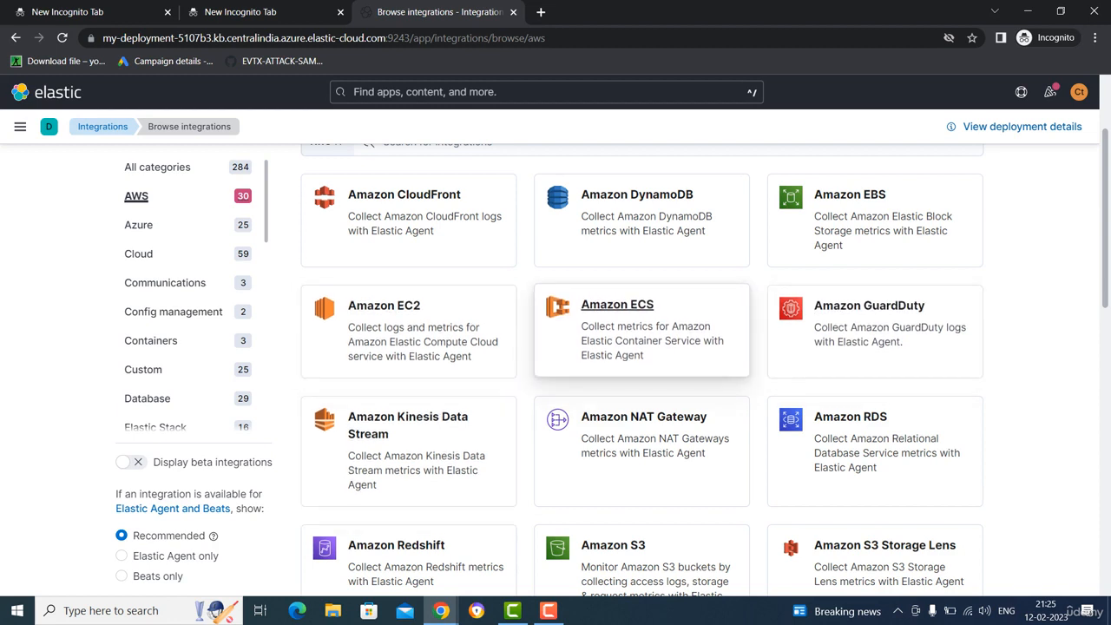
left_click(617, 305)
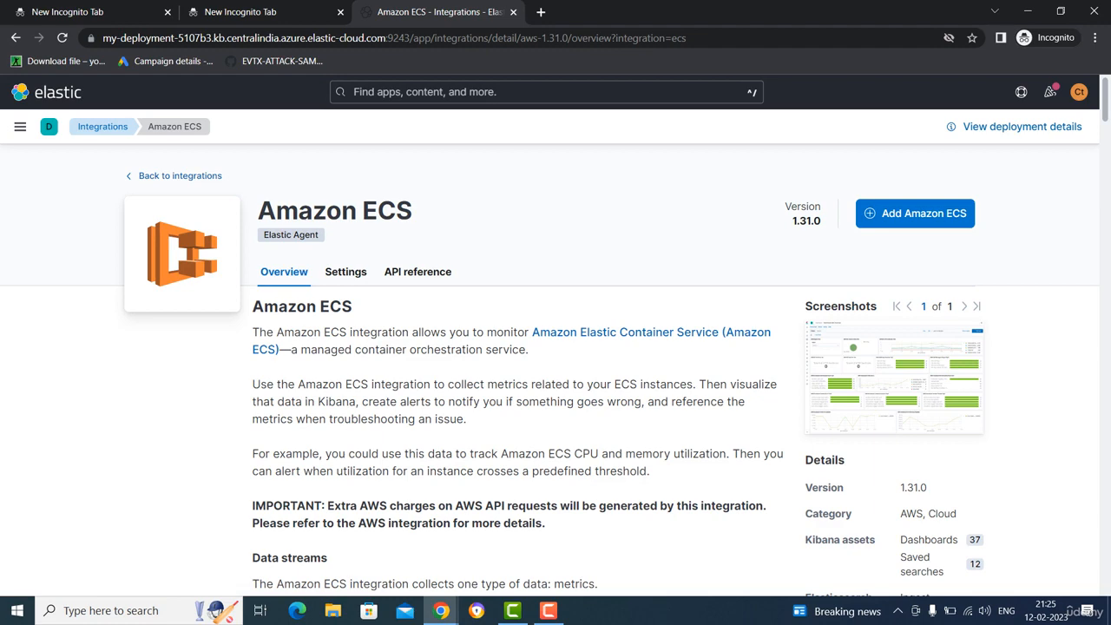
scroll(556, 374, "down", 1)
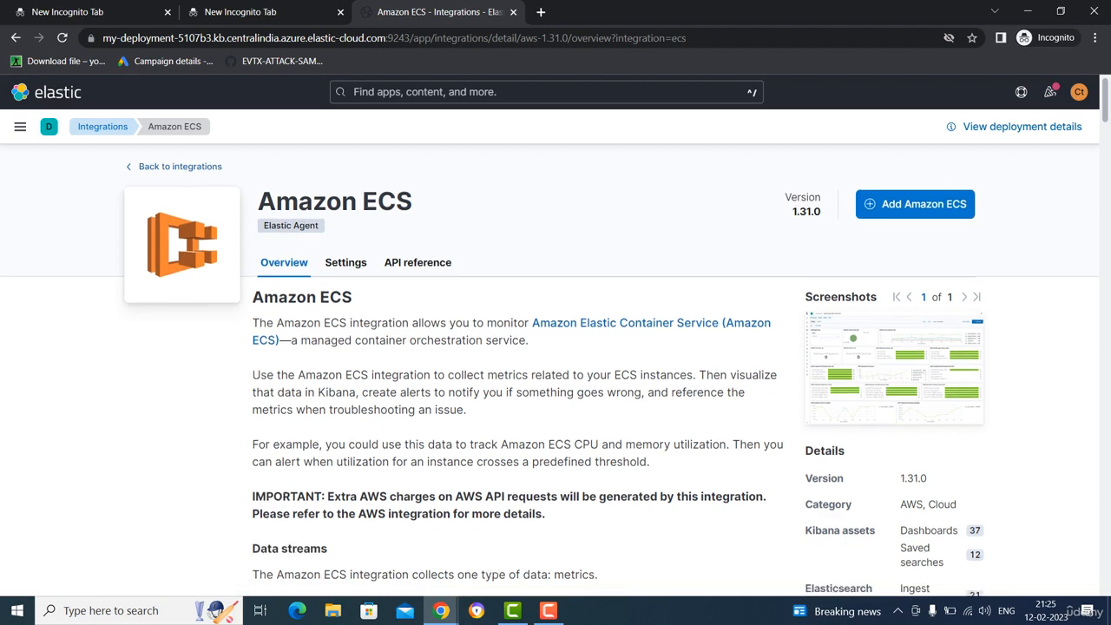
scroll(556, 374, "down", 2)
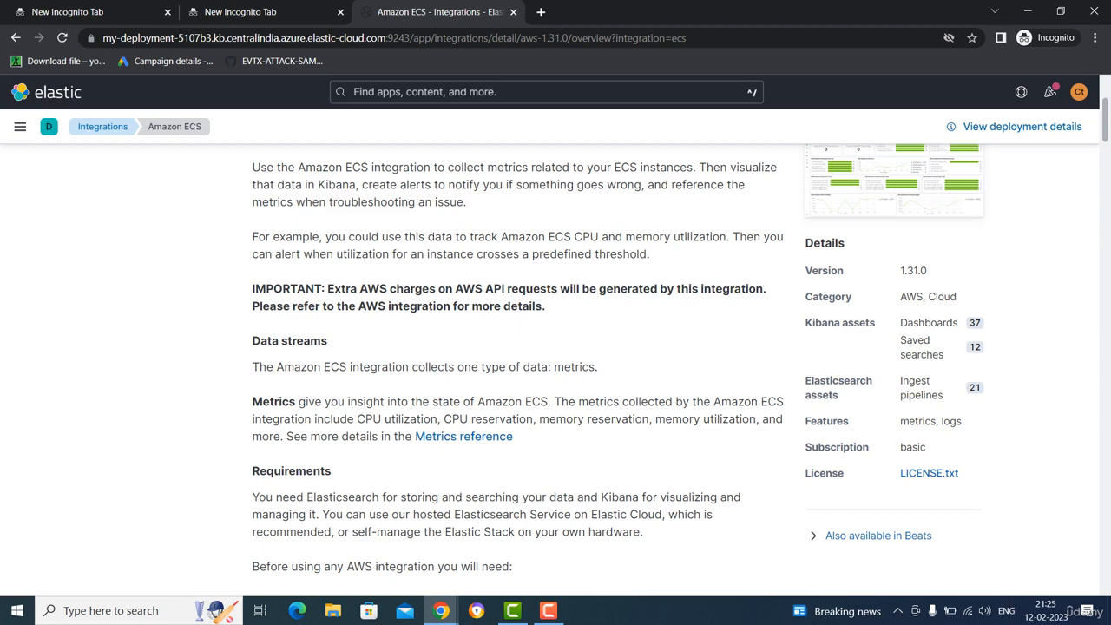
scroll(556, 373, "up", 1)
scroll(556, 374, "down", 2)
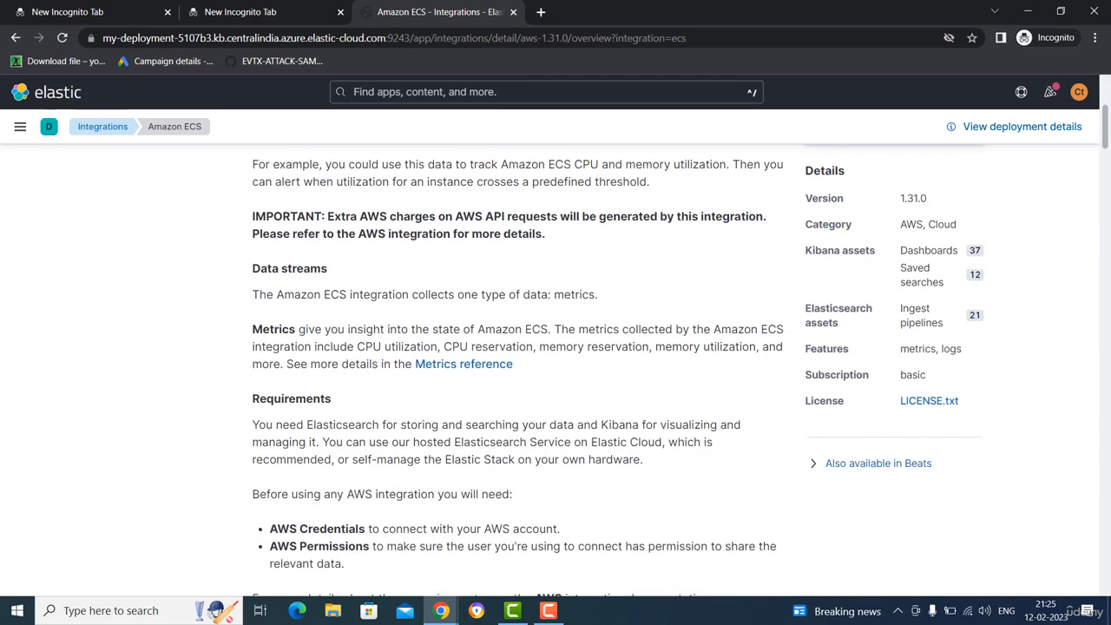
scroll(555, 373, "up", 5)
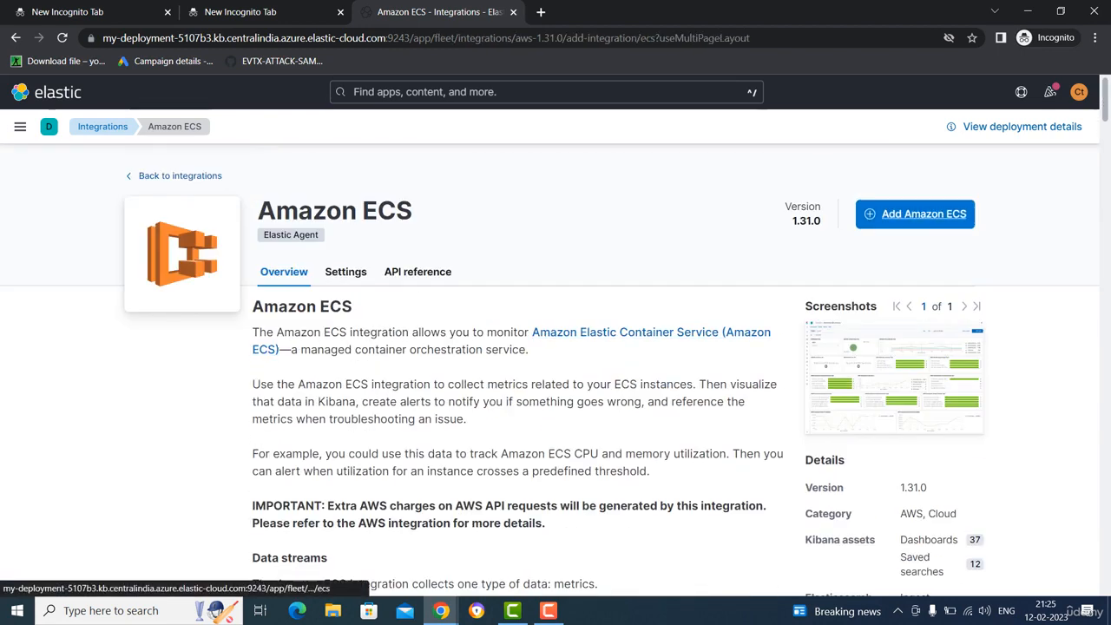
- Start adding the Amazon ECS integration and proceed to its Elastic Agent installation instructions
left_click(911, 213)
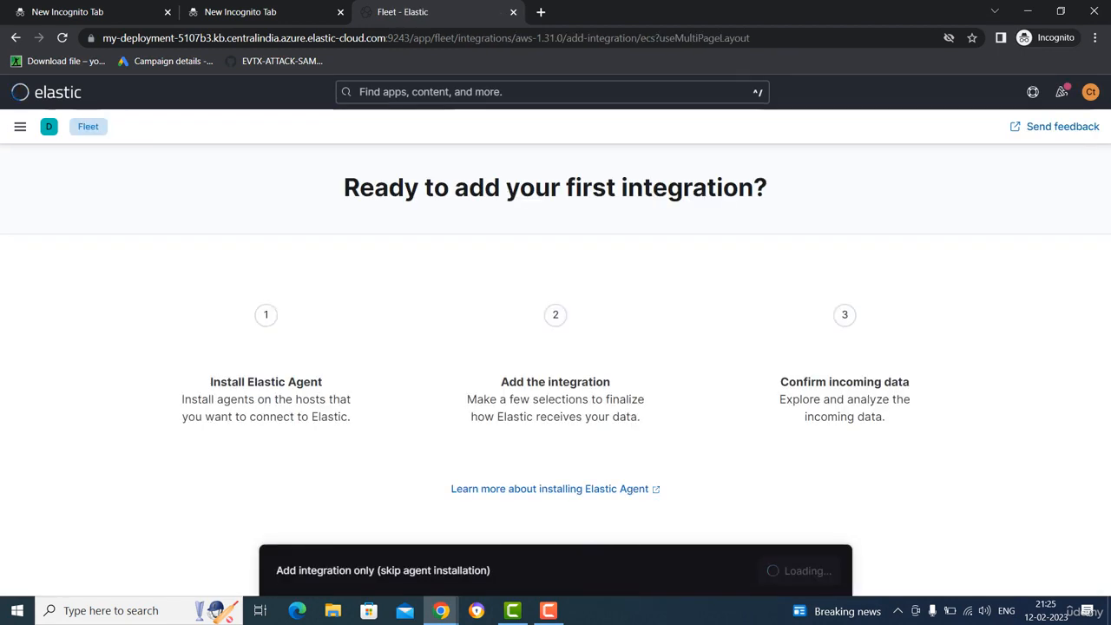
scroll(556, 373, "down", 2)
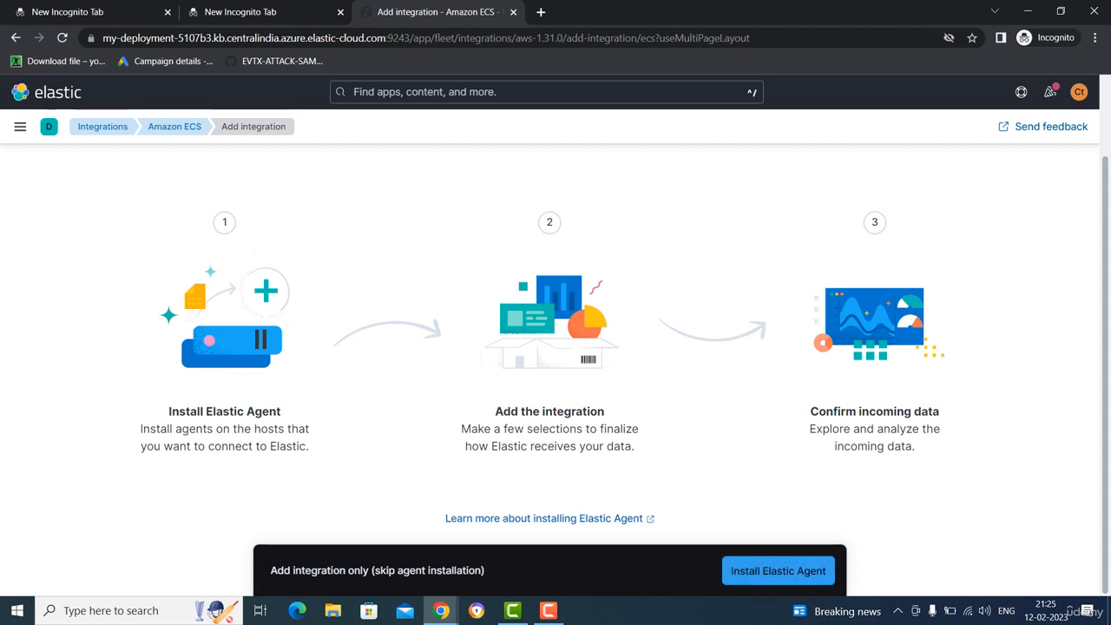
left_click(779, 571)
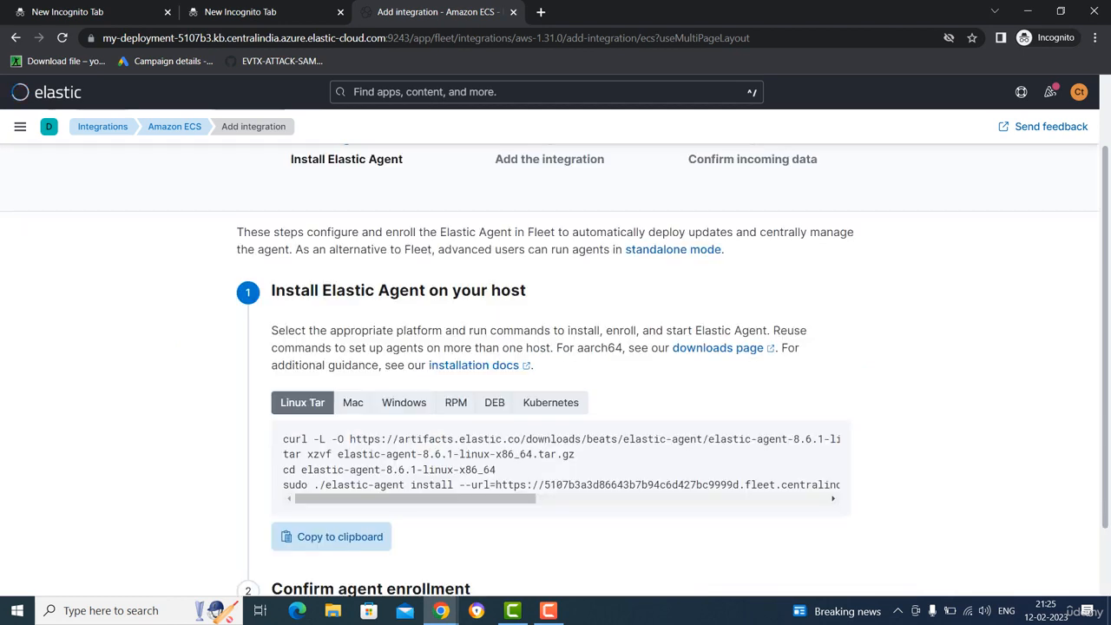
- Compare the Elastic Agent install commands for Linux Tar, Mac and Windows, and read the agent enrollment instructions
left_click(403, 403)
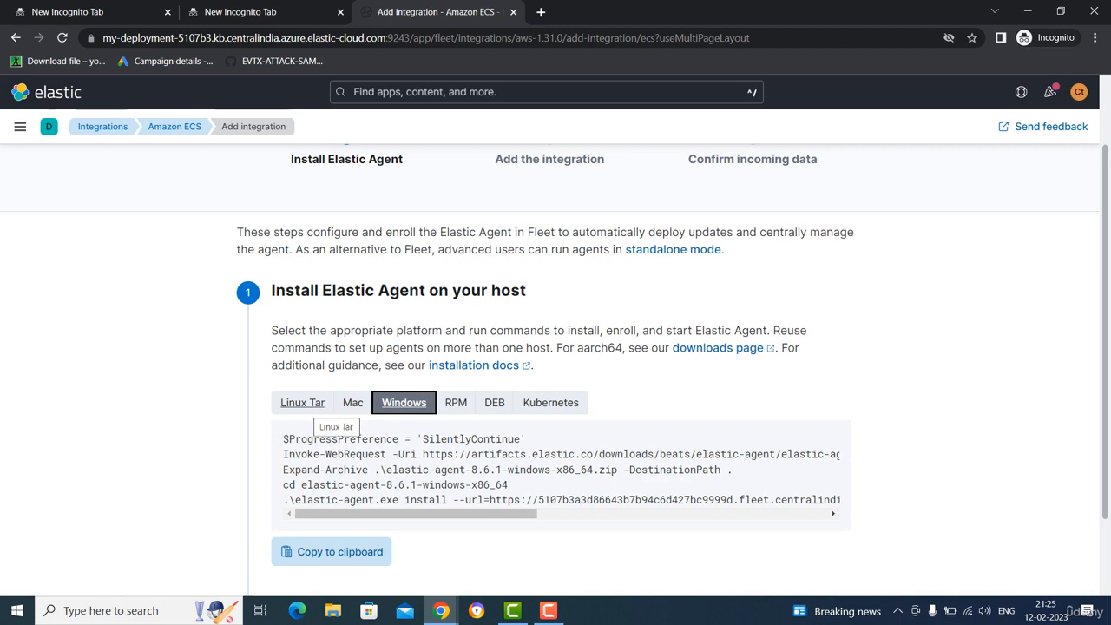
left_click(302, 403)
left_click(353, 403)
left_click(404, 403)
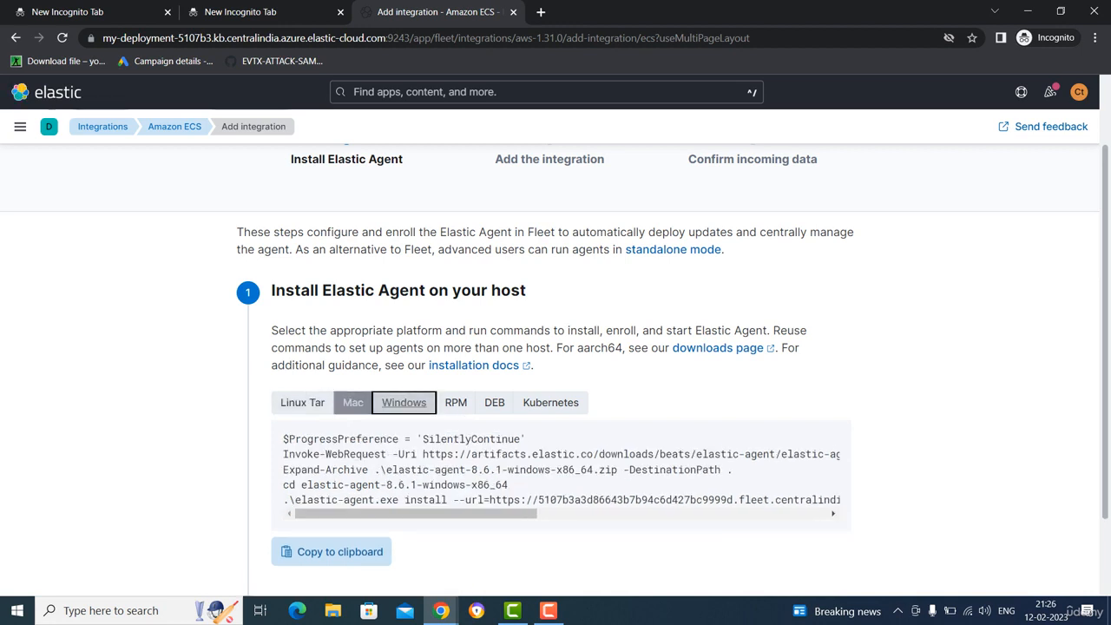
scroll(403, 403, "down", 1)
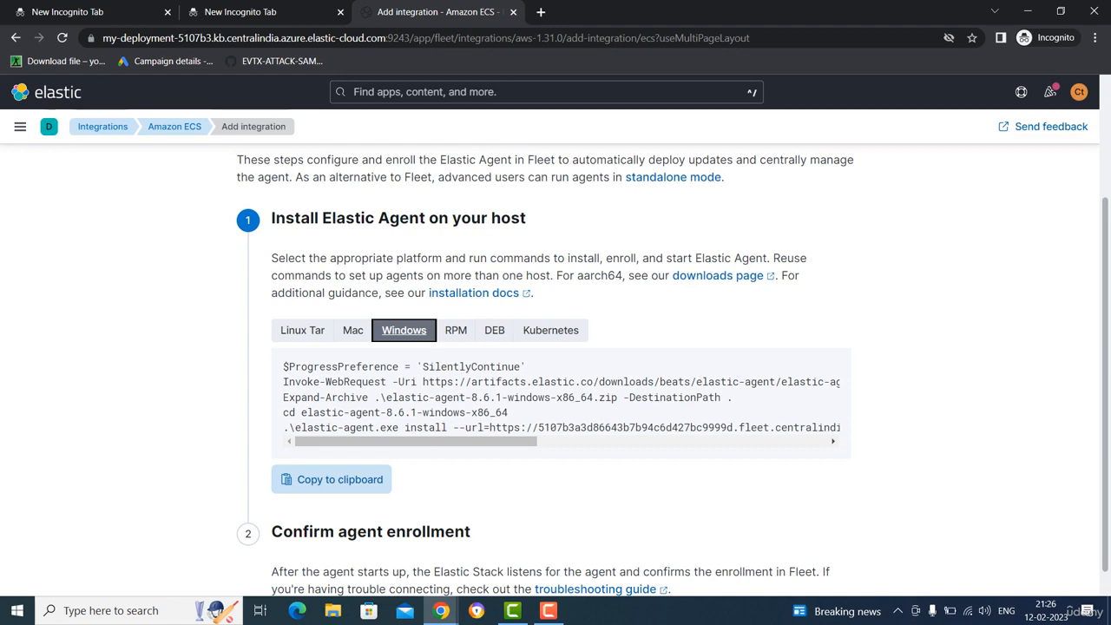
scroll(556, 347, "down", 1)
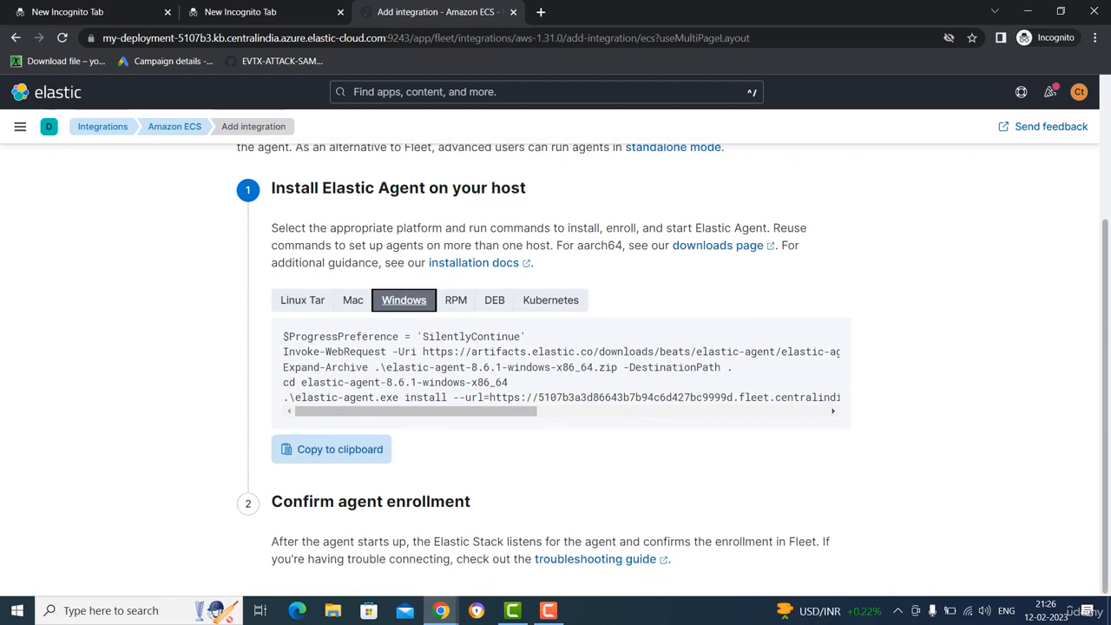
scroll(556, 348, "up", 3)
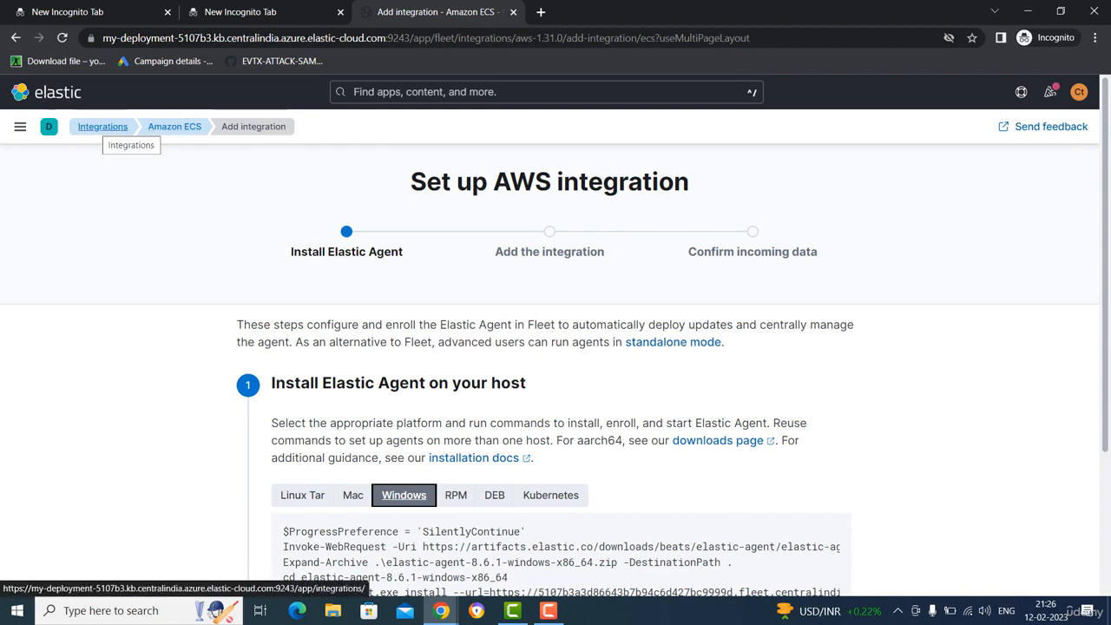
- Return to the integrations catalogue and look through the integrations across all categories
left_click(102, 127)
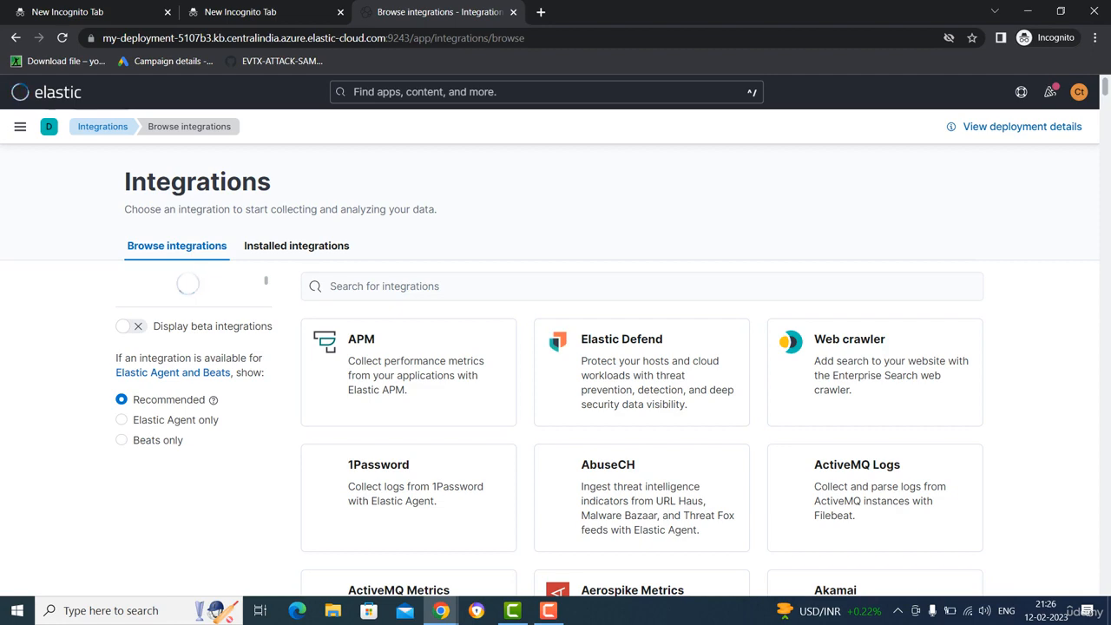
scroll(555, 347, "down", 5)
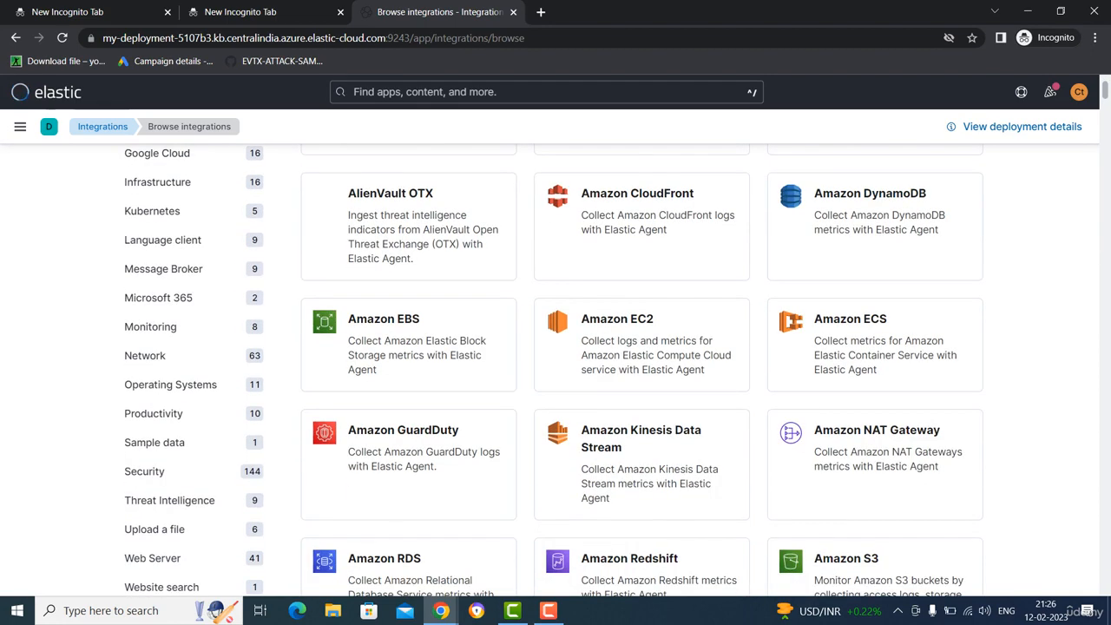
scroll(643, 364, "down", 10)
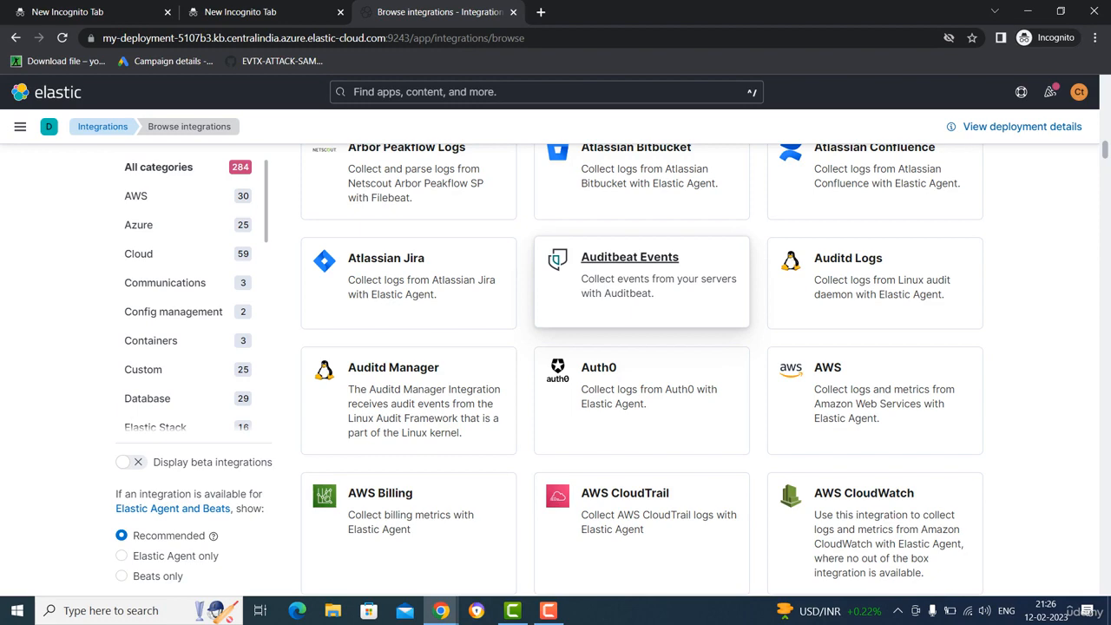
scroll(643, 365, "up", 15)
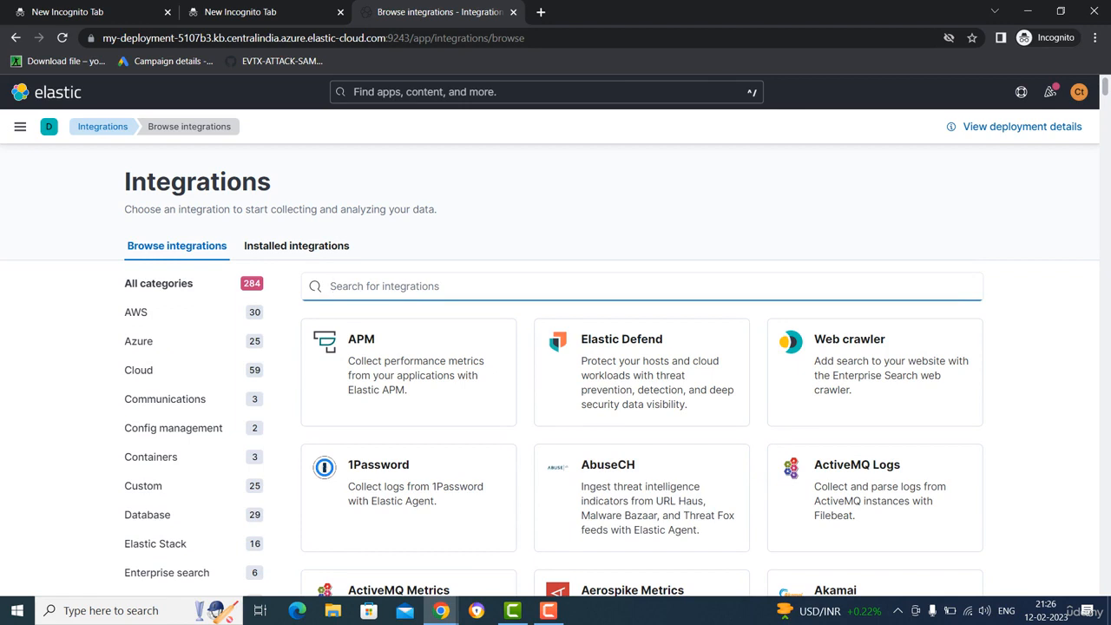
- Search the integrations for "sys", open the System integration and start adding it
type("sys")
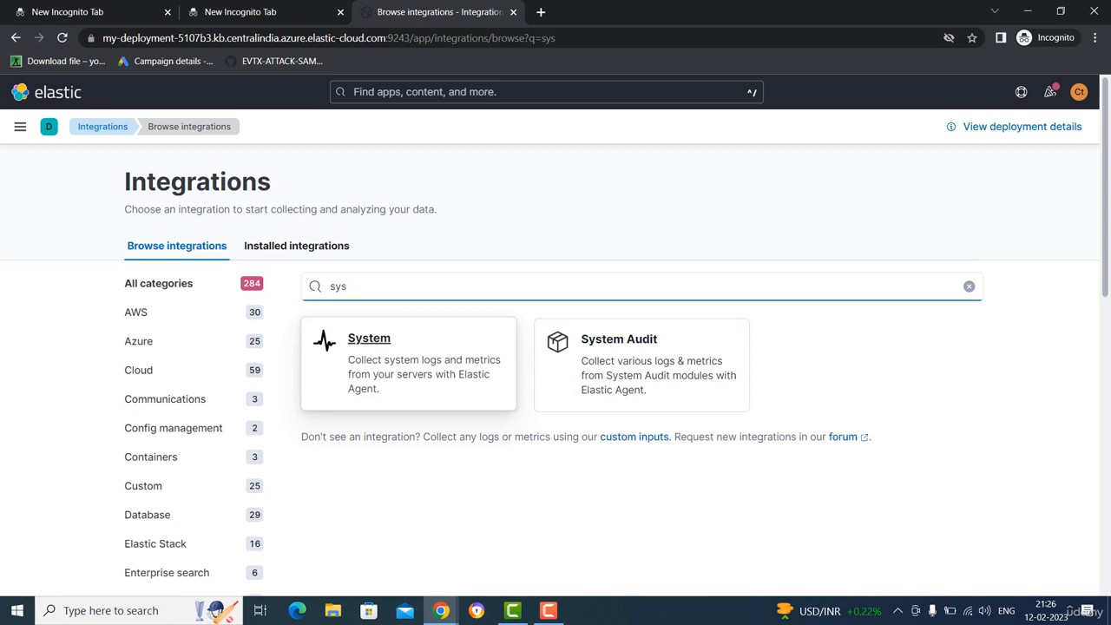
left_click(369, 339)
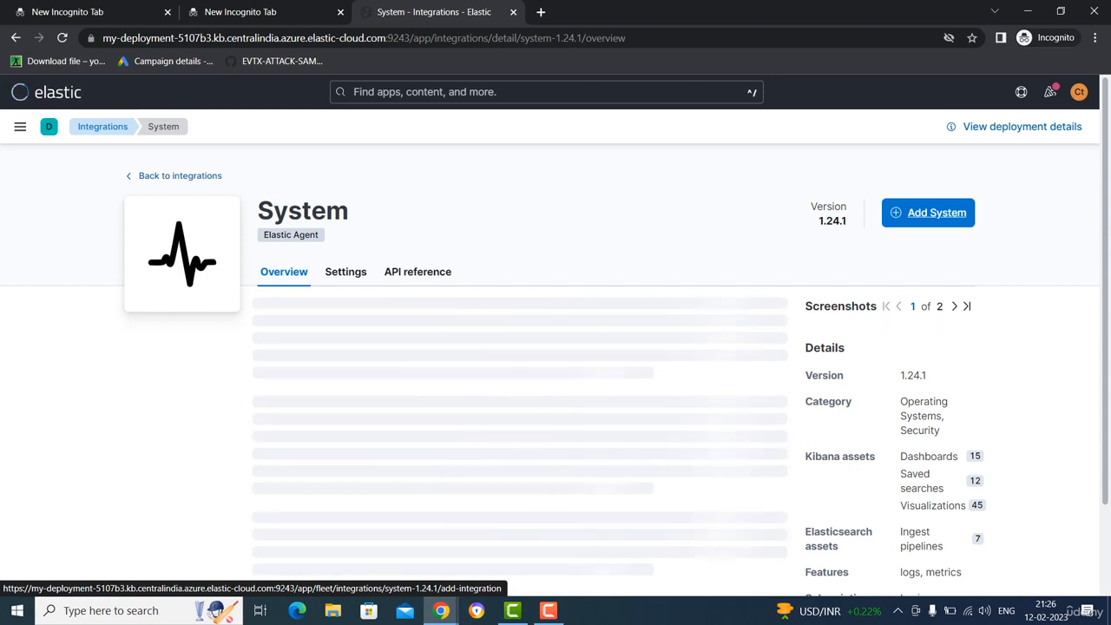
left_click(928, 212)
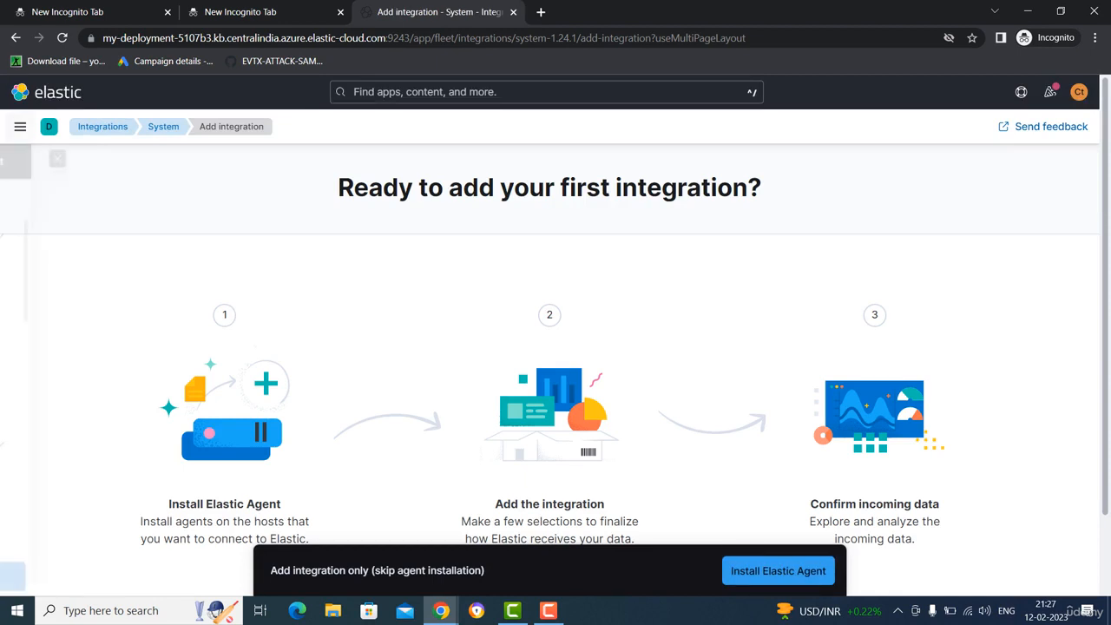
- Leave the System integration setup and open the Fleet management page for Elastic Agents
left_click(20, 126)
scroll(87, 364, "down", 5)
scroll(35, 434, "down", 2)
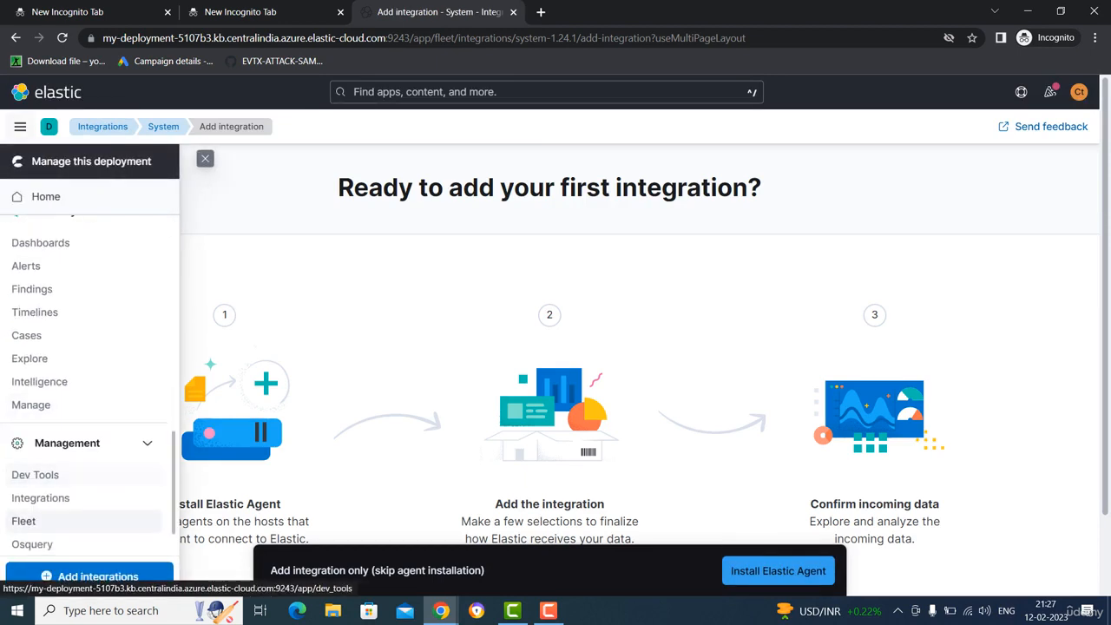
left_click(26, 468)
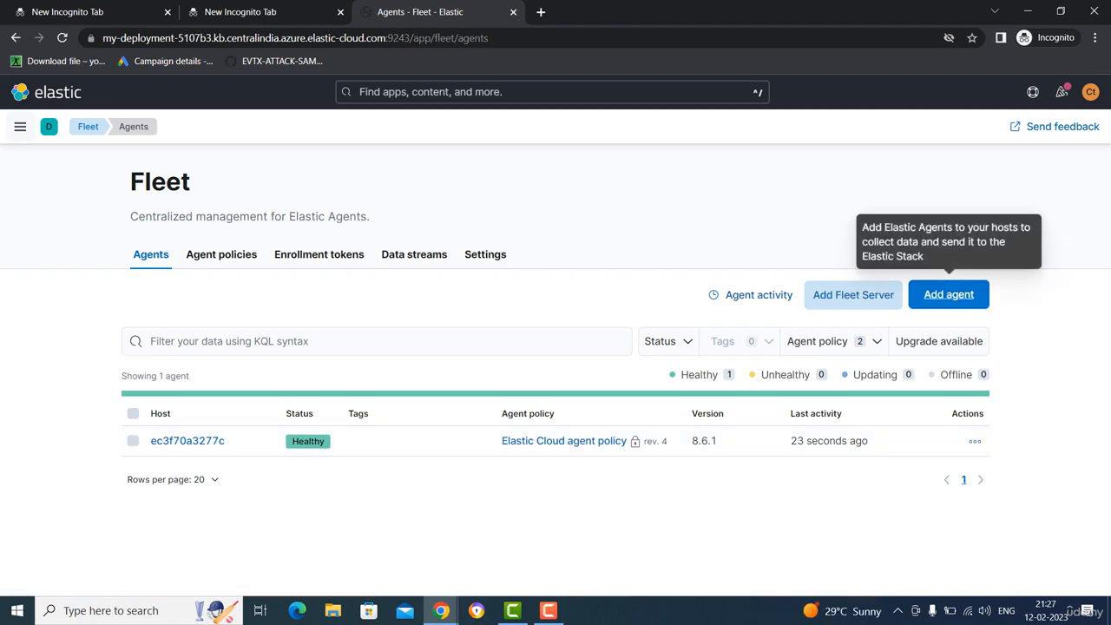
- Start adding an agent in Fleet and check the agent policy choices, keeping My first agent policy selected
left_click(949, 294)
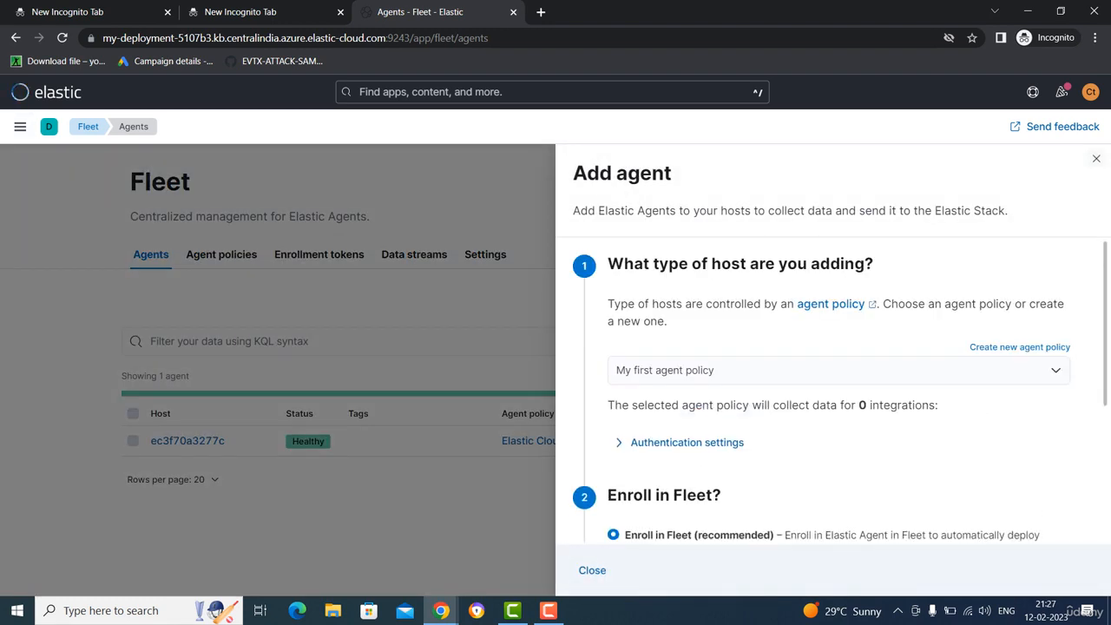
left_click(839, 371)
left_click(1021, 372)
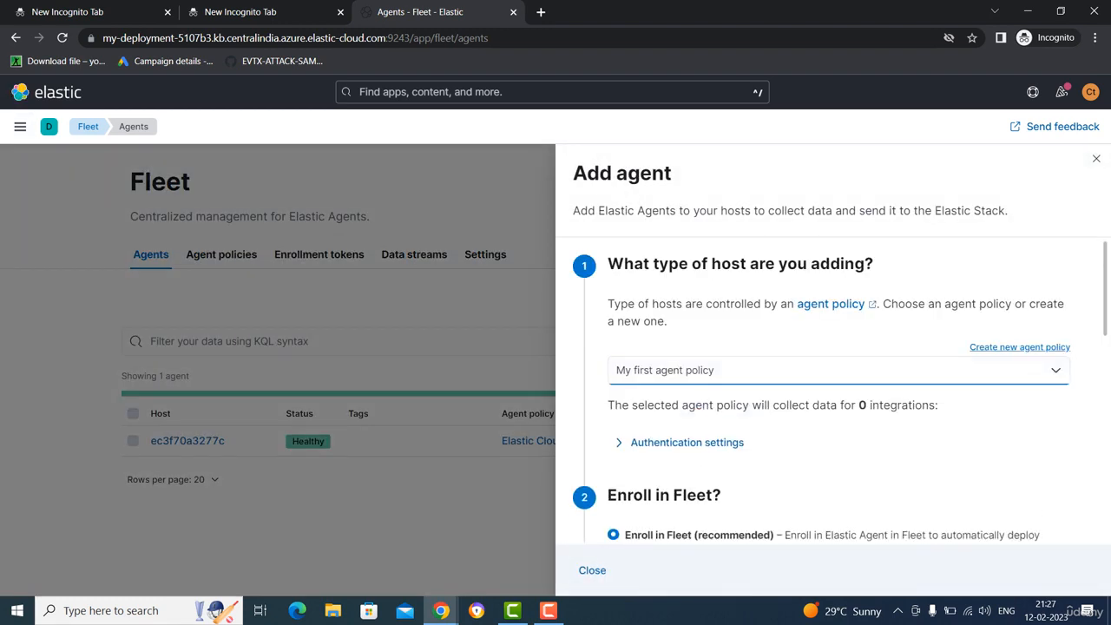
- Create the new agent policy Agent policy 1 with system logs and metrics collection enabled
left_click(1021, 347)
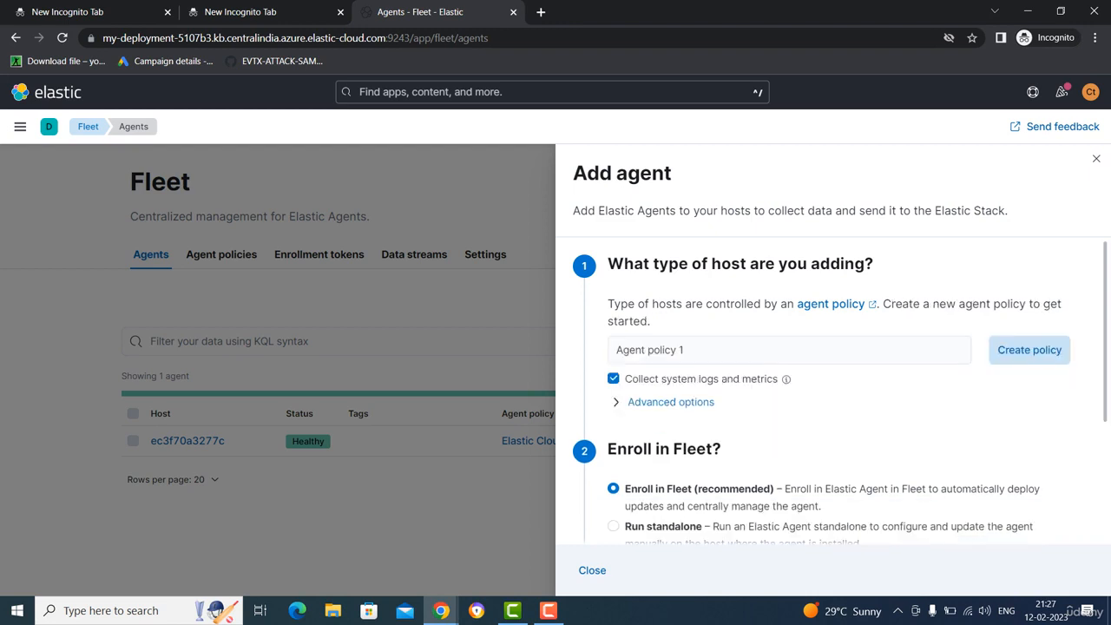
left_click(1021, 349)
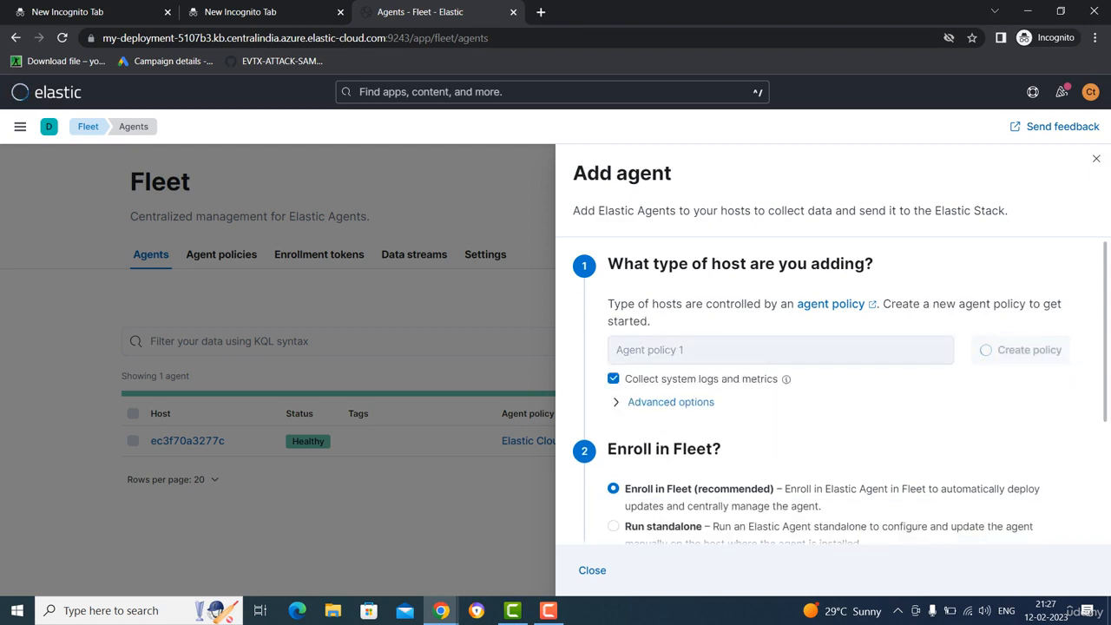
scroll(834, 391, "down", 3)
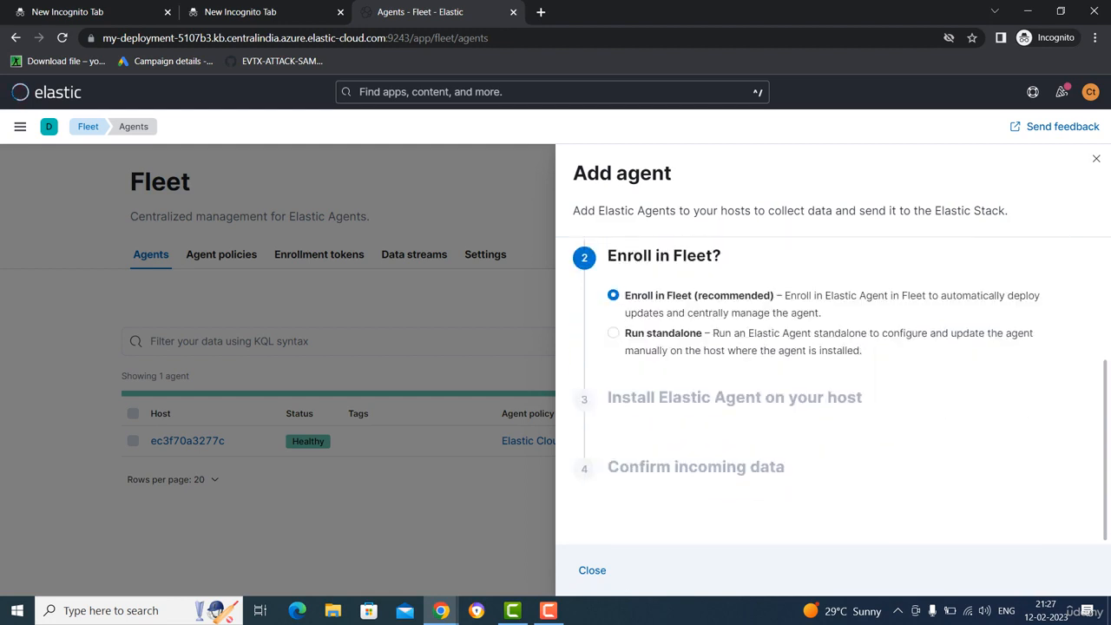
scroll(834, 390, "up", 3)
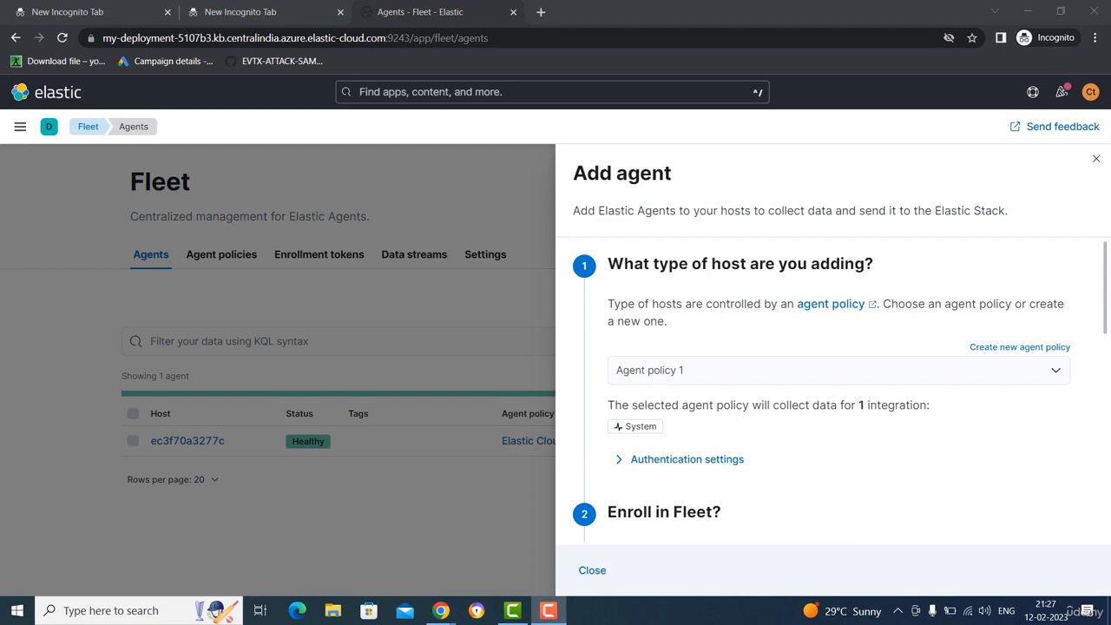
- Switch the agent policy selection to My first agent policy and show the Elastic Agent install commands for Windows
left_click(839, 371)
left_click(839, 404)
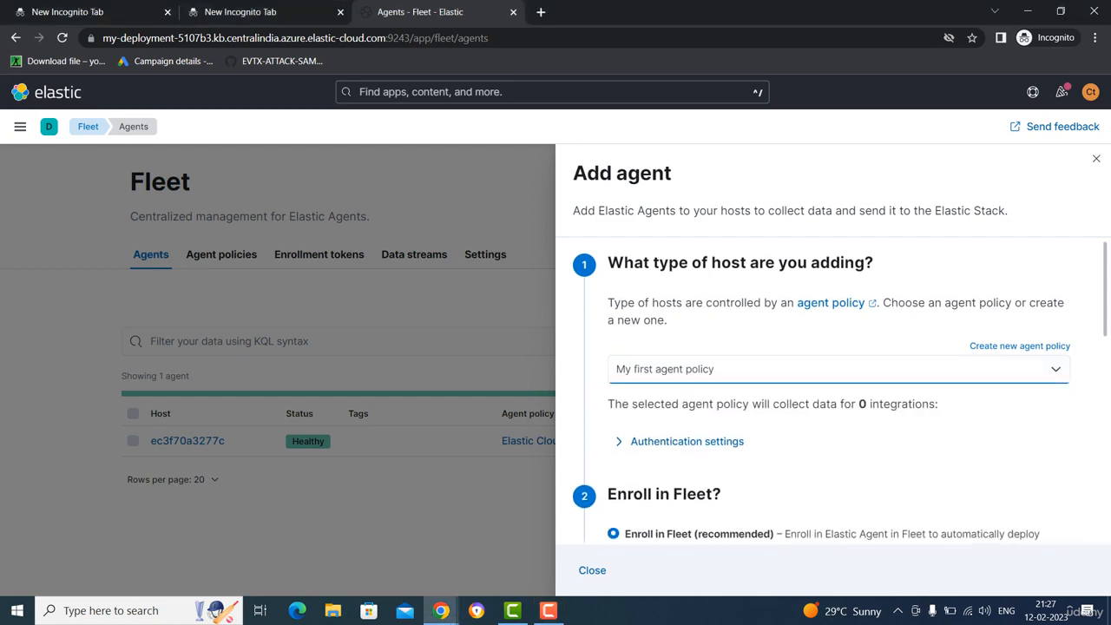
scroll(834, 390, "down", 3)
scroll(833, 391, "down", 3)
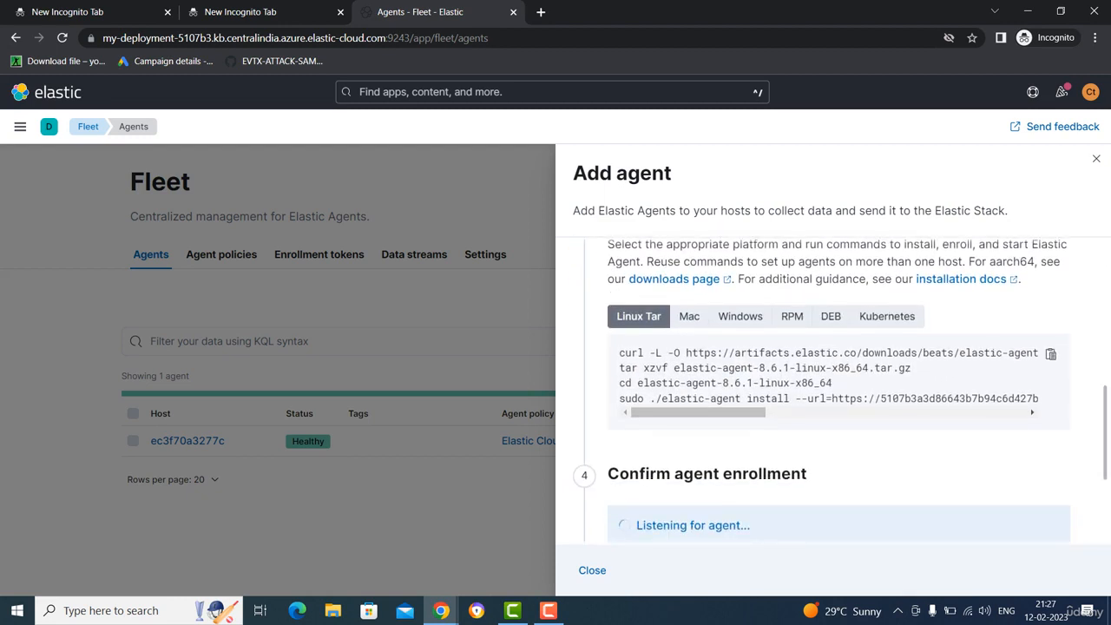
scroll(834, 391, "up", 3)
scroll(833, 390, "down", 2)
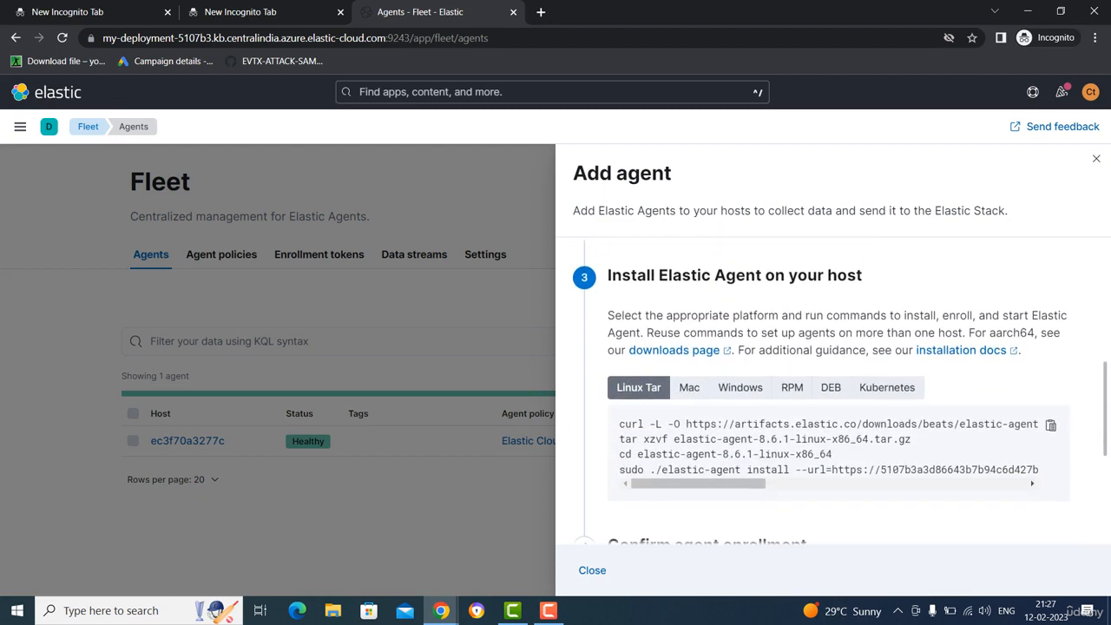
left_click(689, 388)
left_click(741, 388)
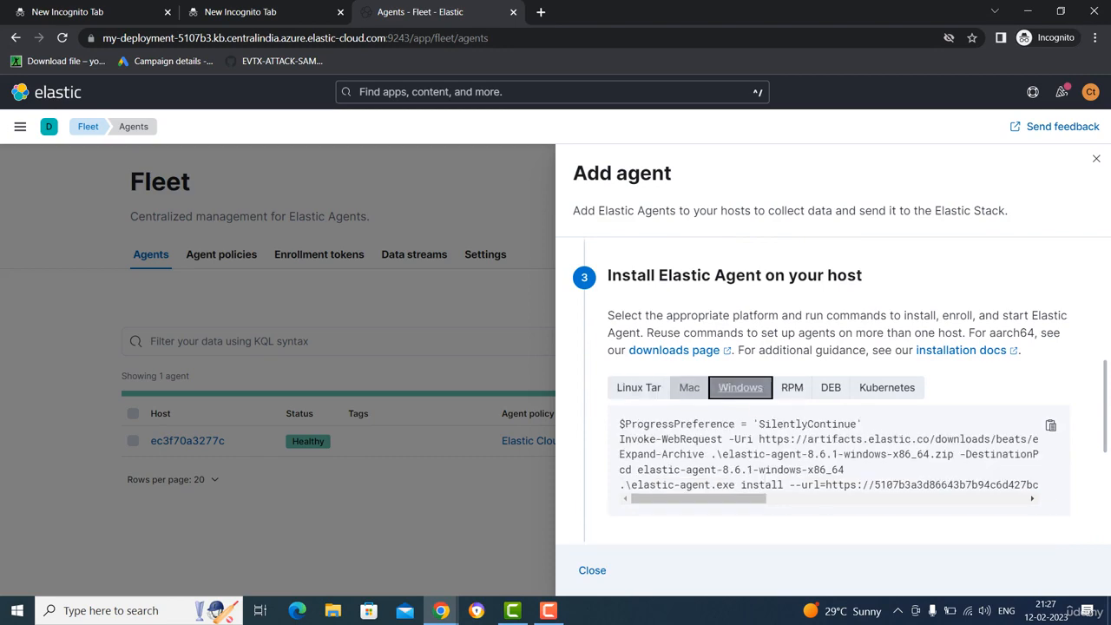
- Look over the agent enrollment instructions once more and close the Add agent setup
scroll(781, 399, "up", 6)
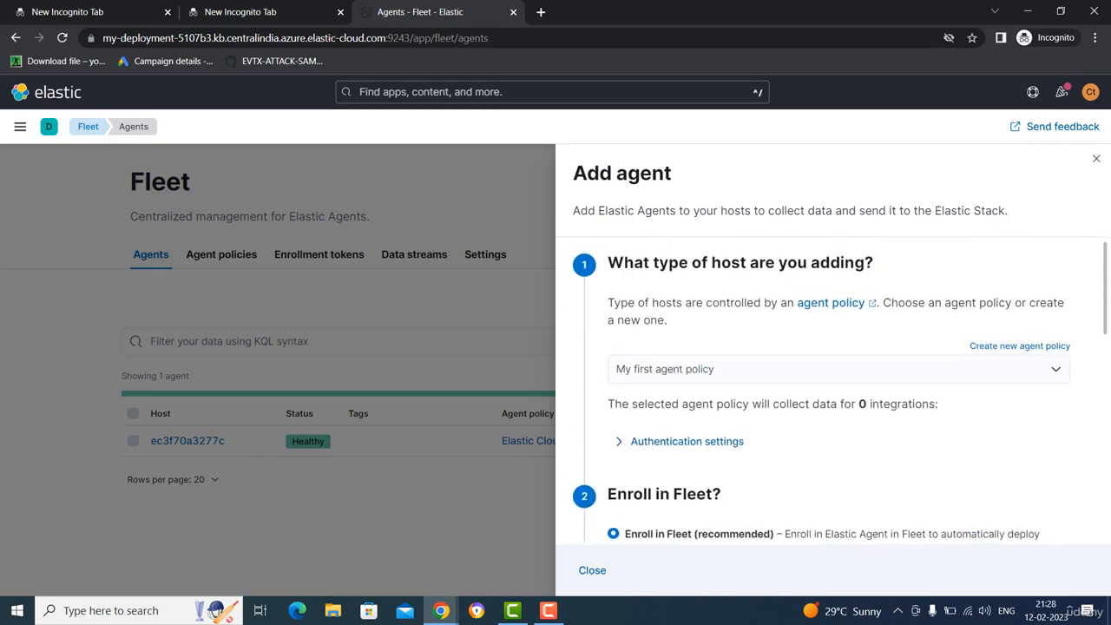
scroll(833, 391, "down", 10)
left_click(592, 571)
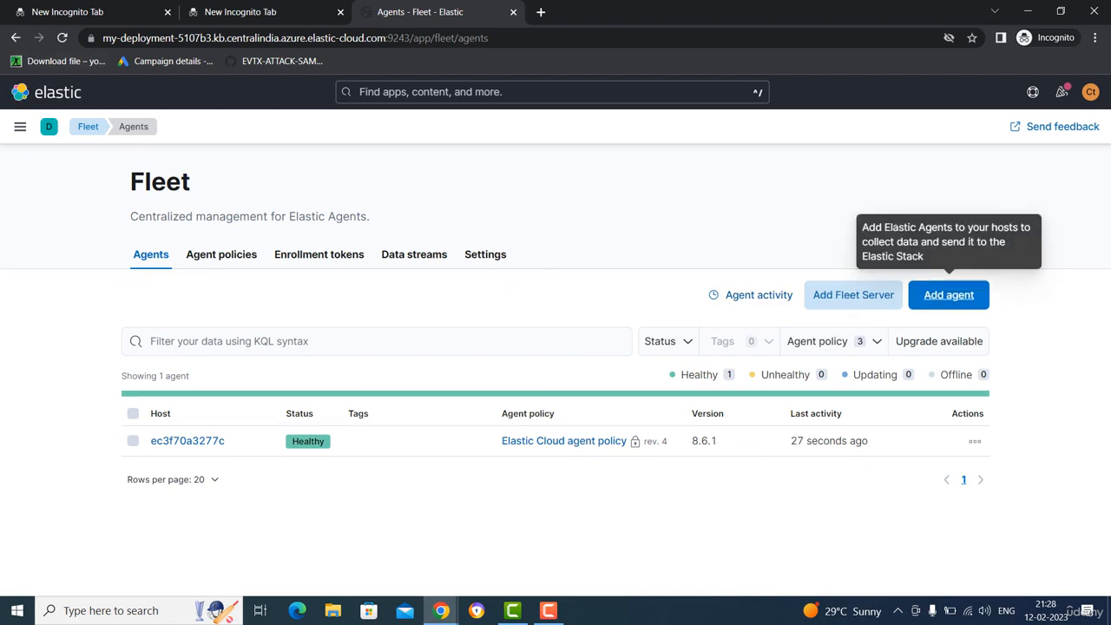
- Go to the Elastic home page and open the integrations catalogue from its getting-started section
left_click(20, 126)
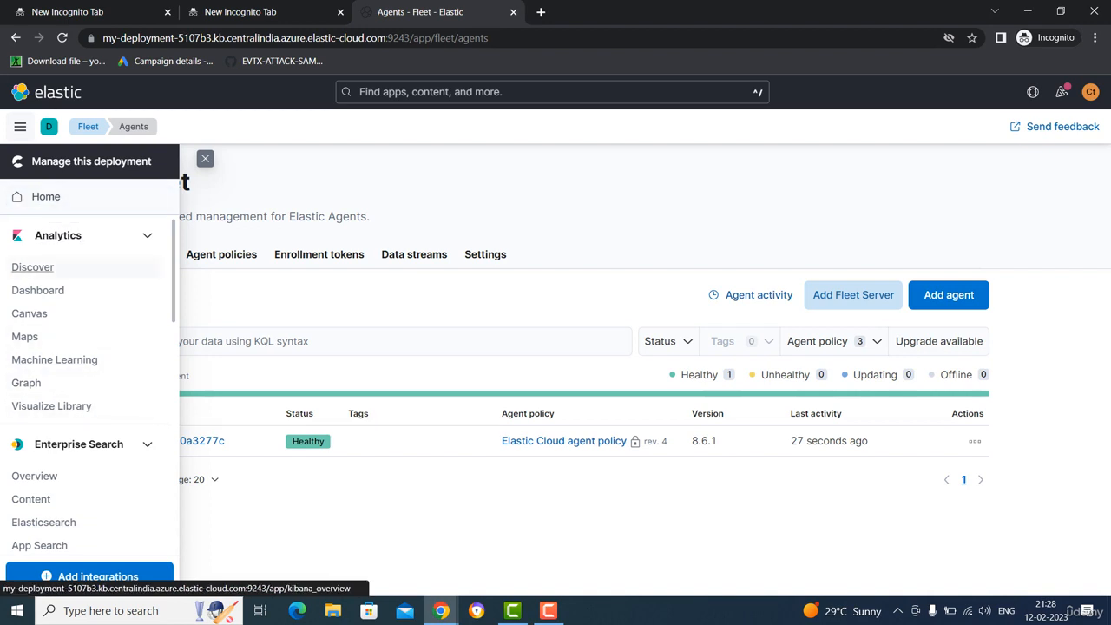
left_click(46, 196)
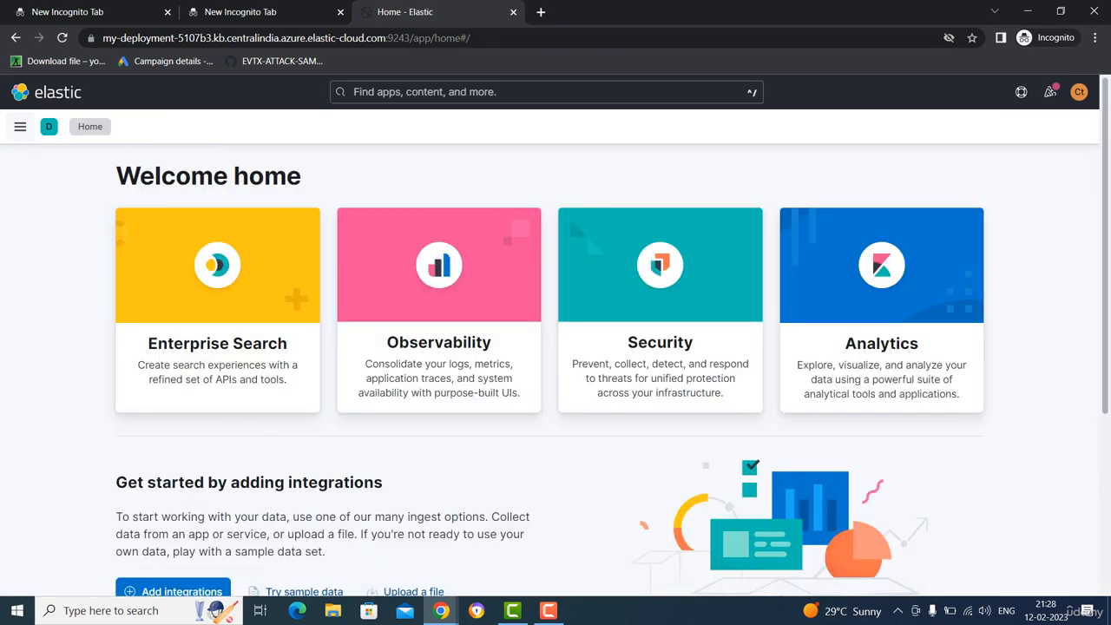
scroll(556, 347, "down", 2)
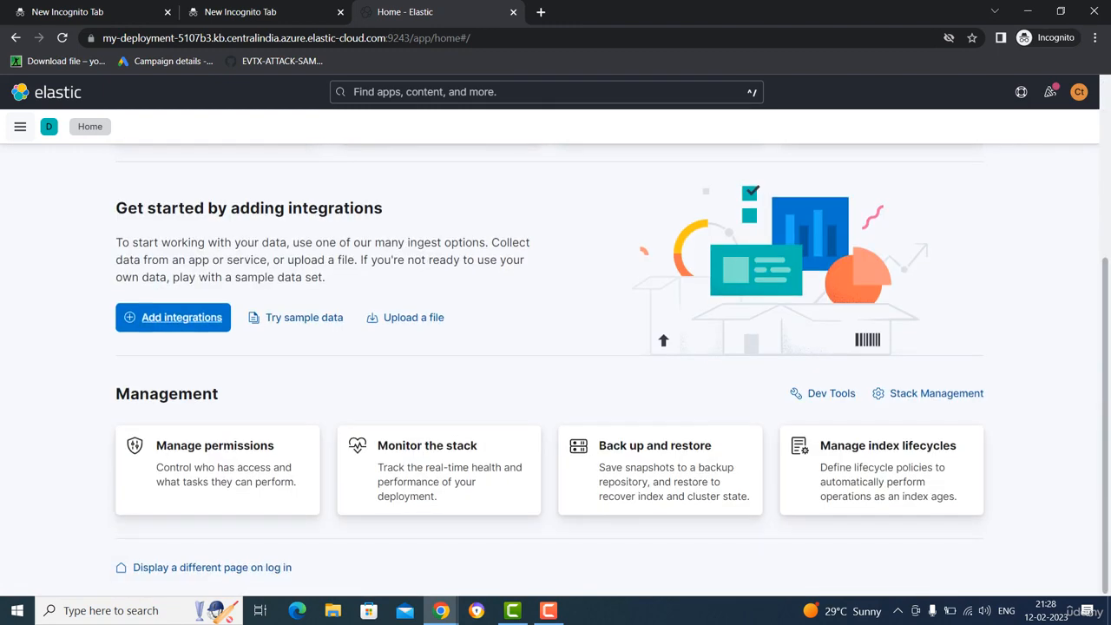
left_click(173, 317)
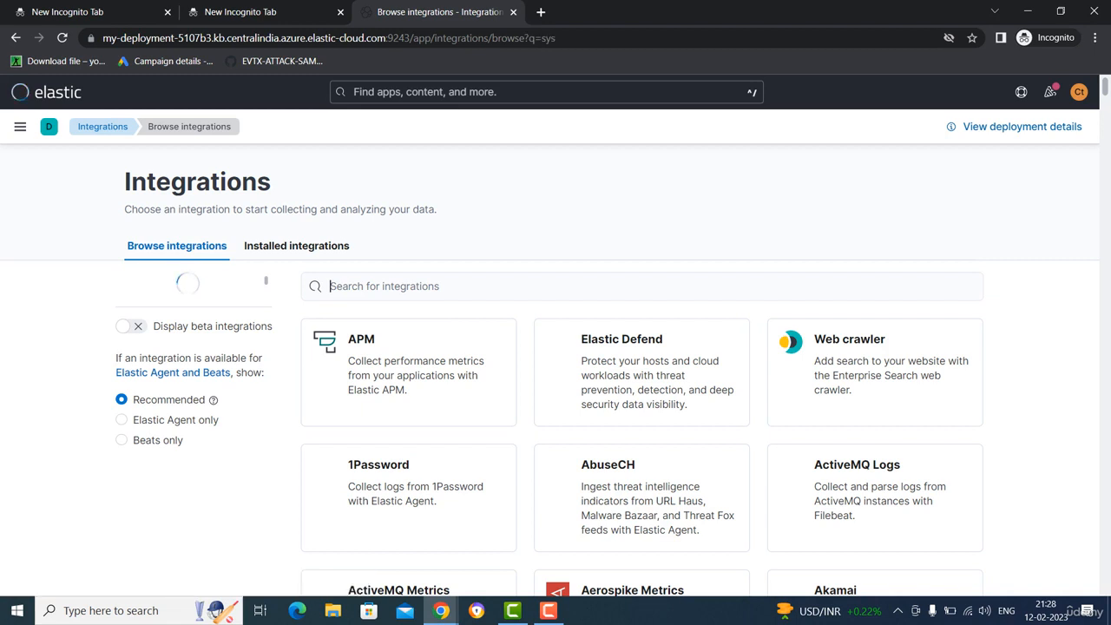
- Find the System integration with the search "sys" and begin its setup with the Elastic Agent installation
type("sys")
left_click(370, 340)
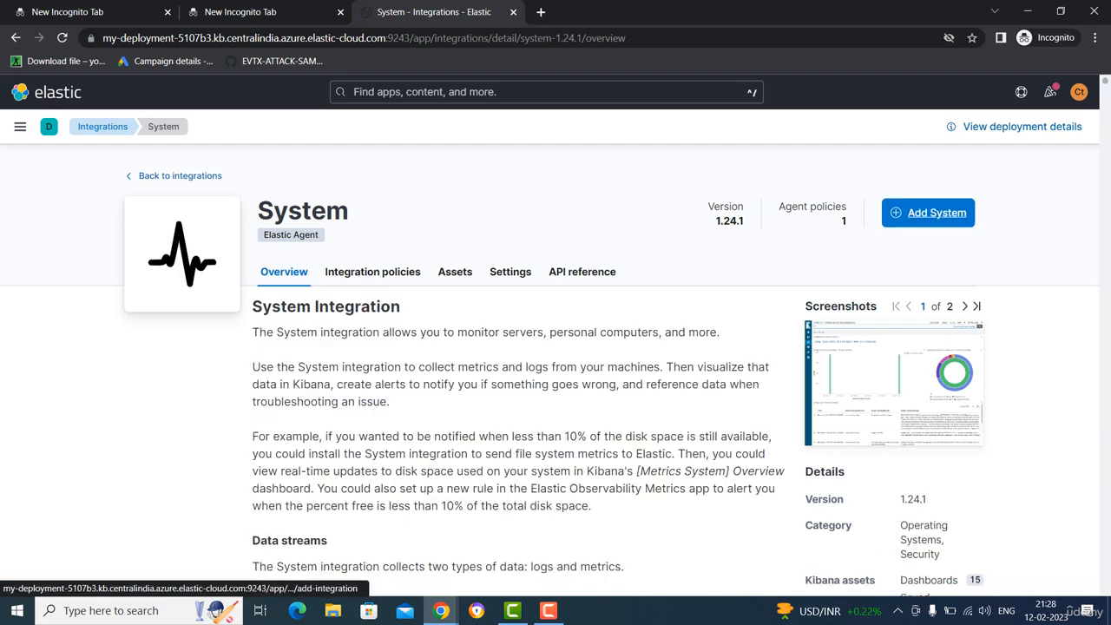
left_click(929, 213)
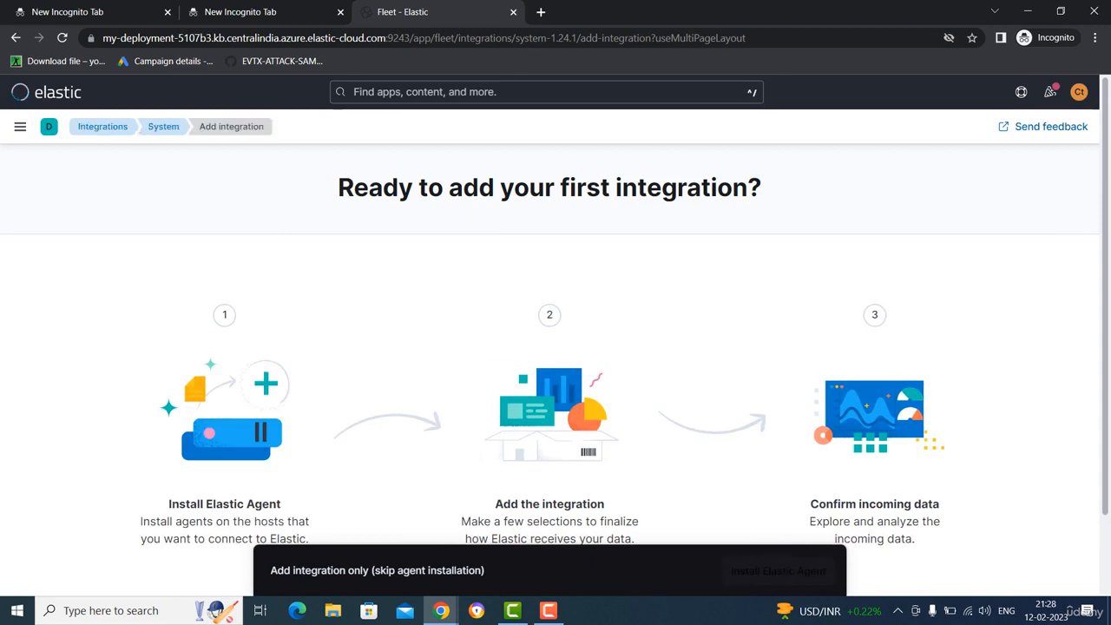
left_click(779, 570)
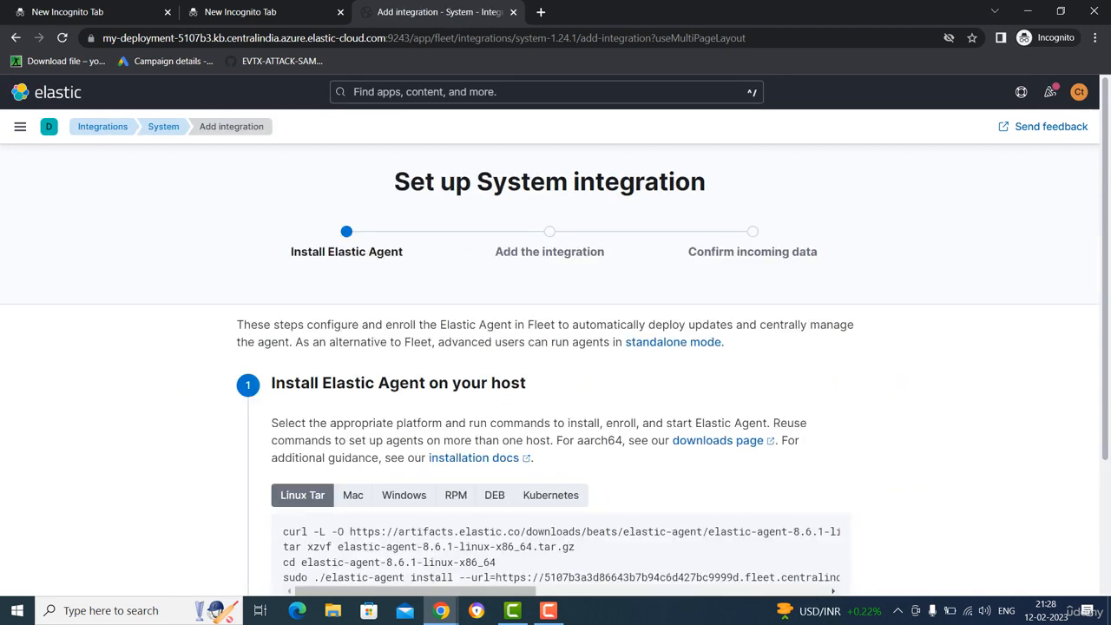
- Choose Windows as the Elastic Agent install platform and copy its install commands to the clipboard
scroll(556, 365, "down", 2)
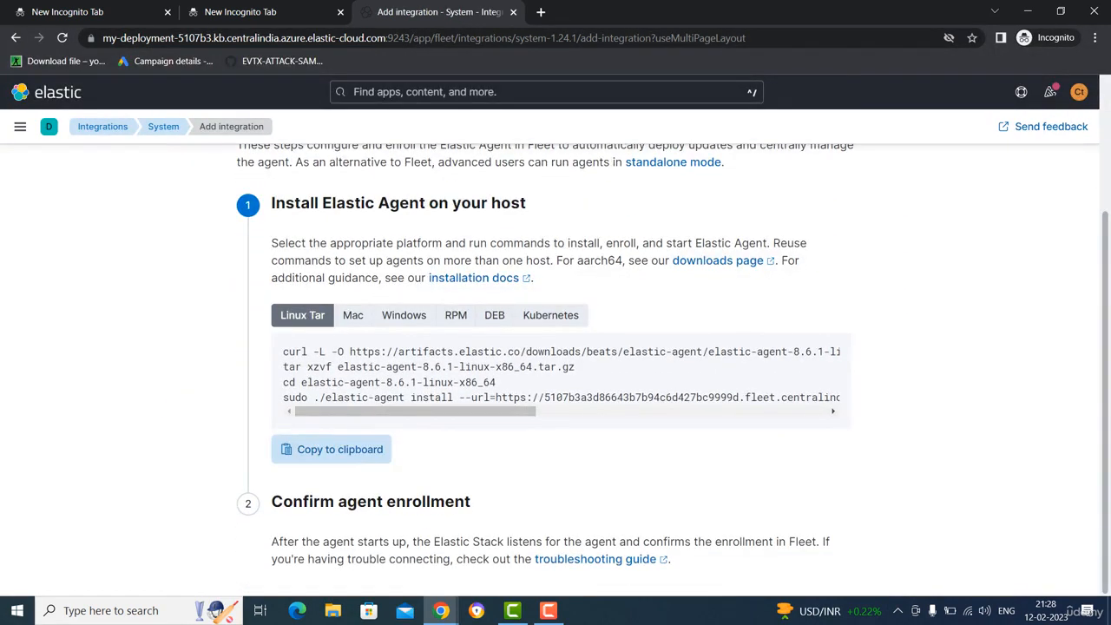
scroll(556, 364, "up", 2)
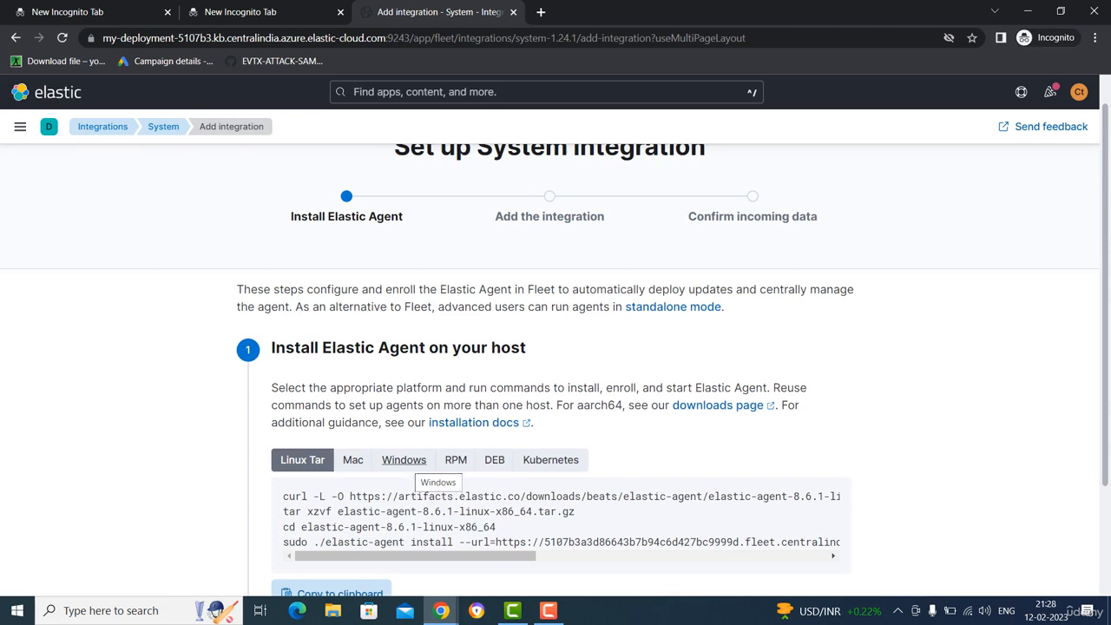
left_click(404, 460)
scroll(404, 459, "down", 2)
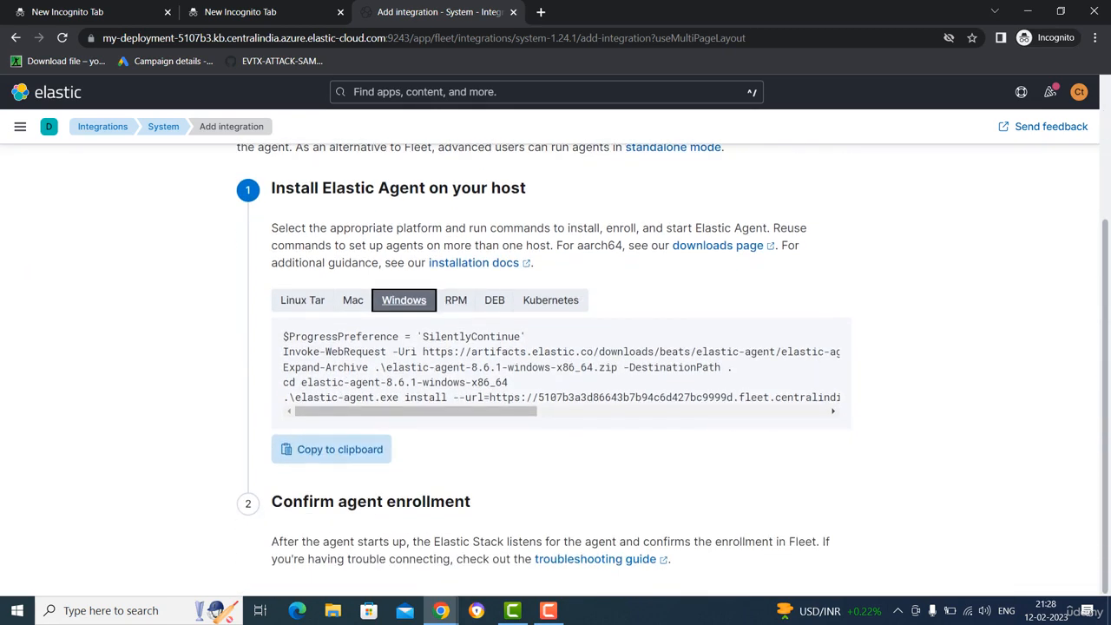
left_click(331, 449)
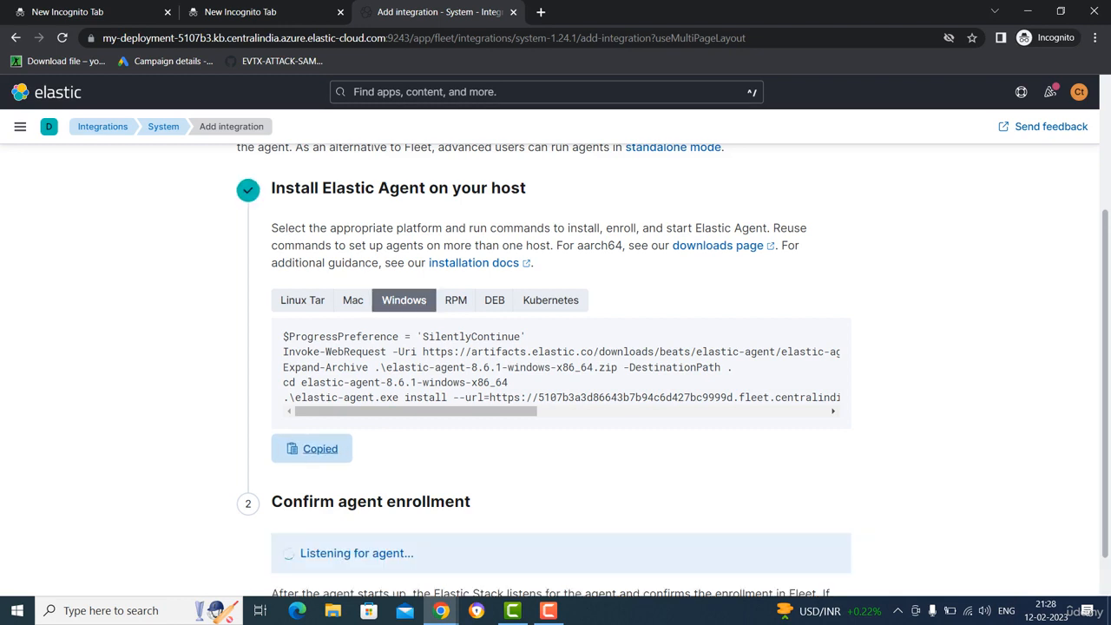
scroll(556, 365, "down", 1)
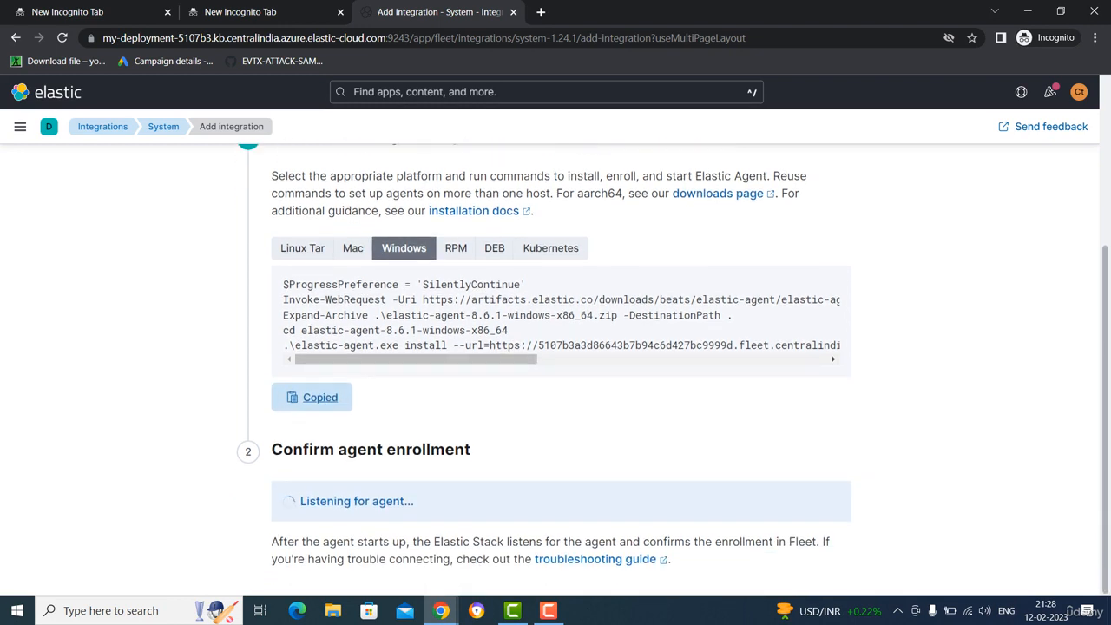
- Read through the Windows install commands and the instructions for installing Elastic Agent on hosts
left_click_drag(283, 284, 423, 299)
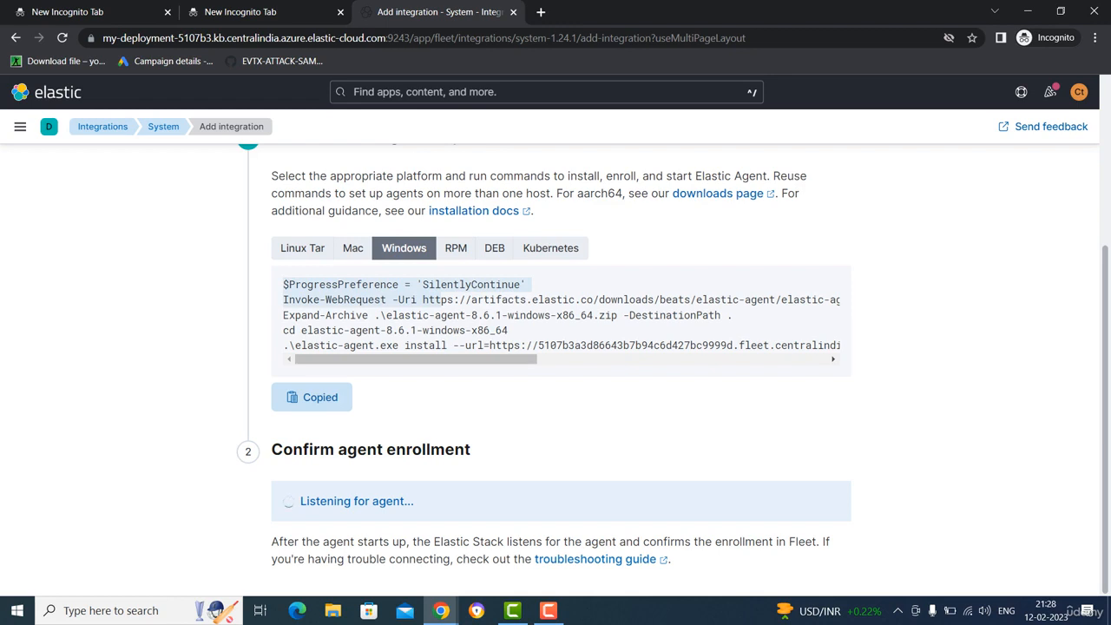
scroll(717, 340, "up", 4)
scroll(717, 340, "down", 2)
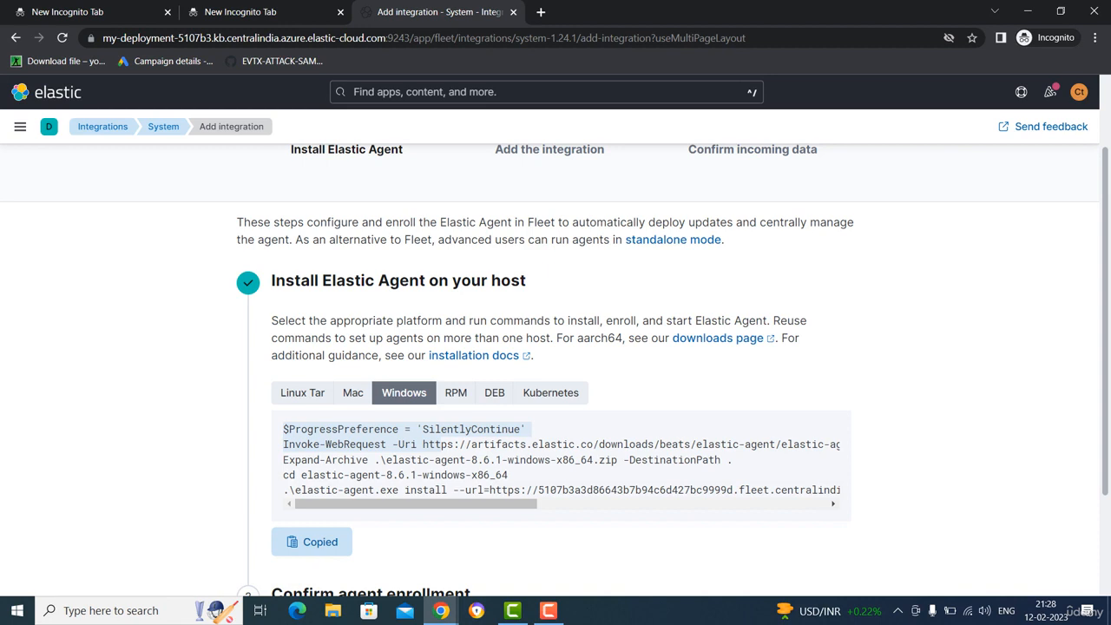
left_click_drag(321, 321, 806, 320)
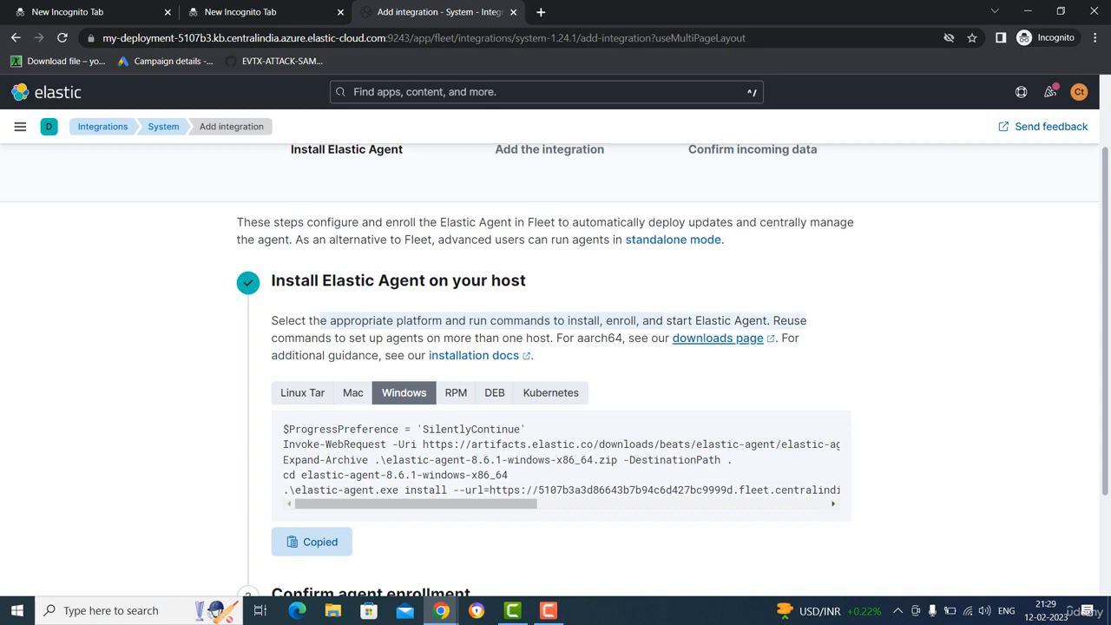
left_click_drag(369, 338, 581, 338)
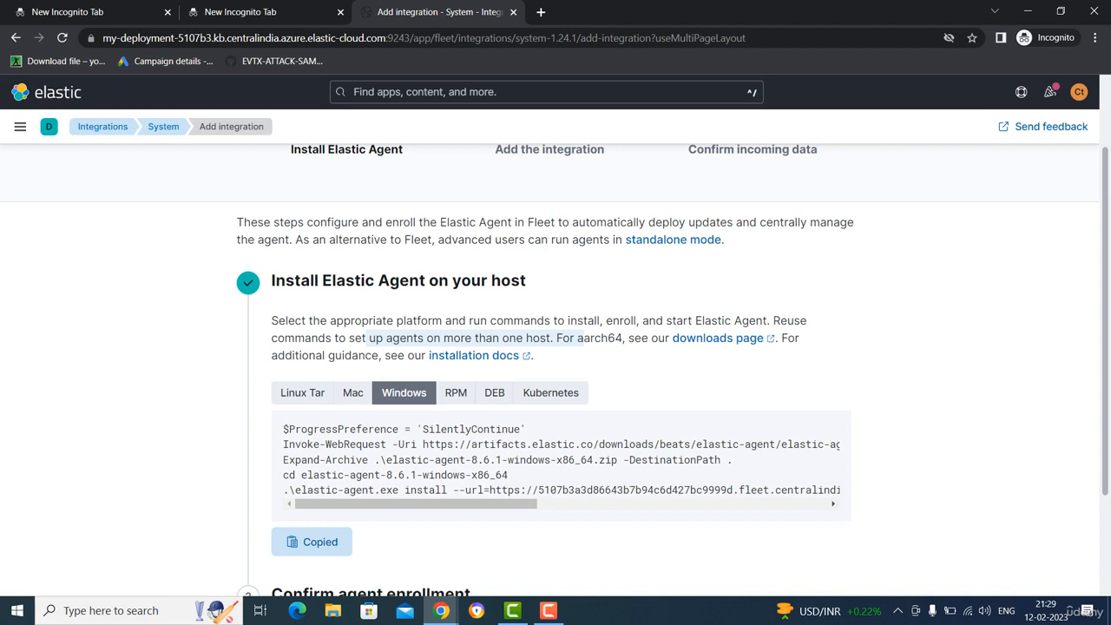
- Download the Windows 64-bit package of Elastic Agent 8.6.1 from the downloads page and show the zip in its folder
left_click(717, 338)
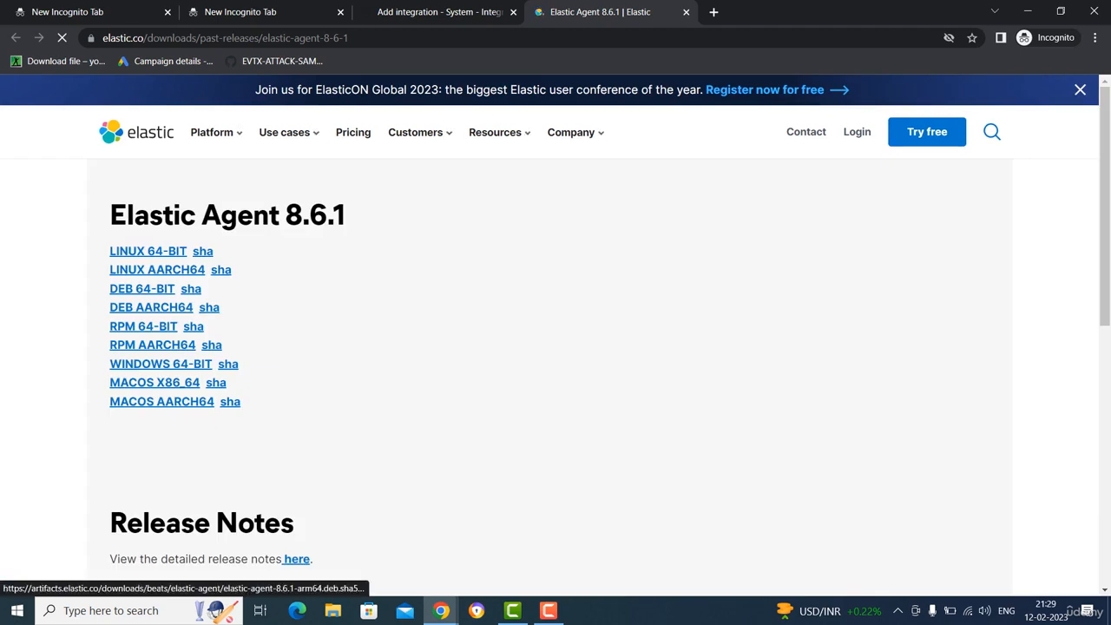
scroll(160, 364, "down", 2)
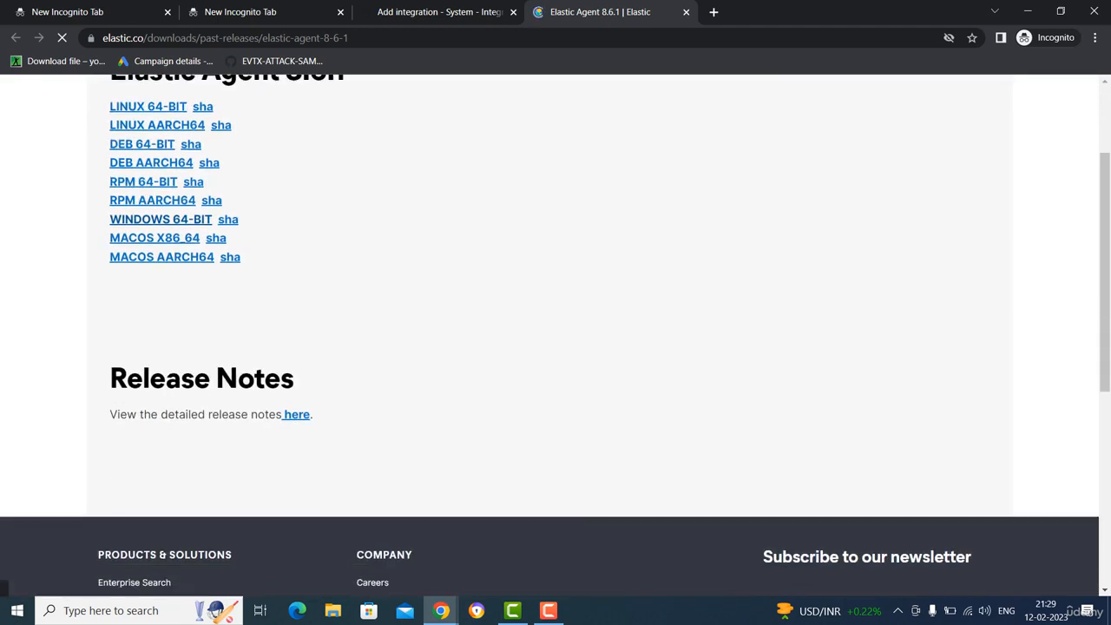
scroll(161, 363, "up", 1)
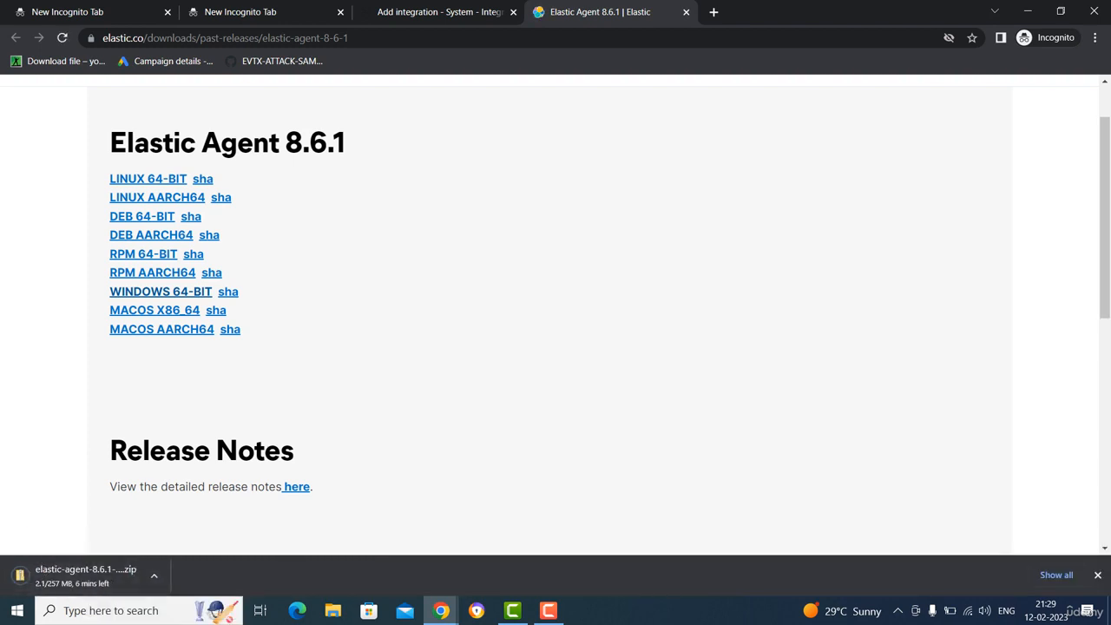
left_click(1056, 574)
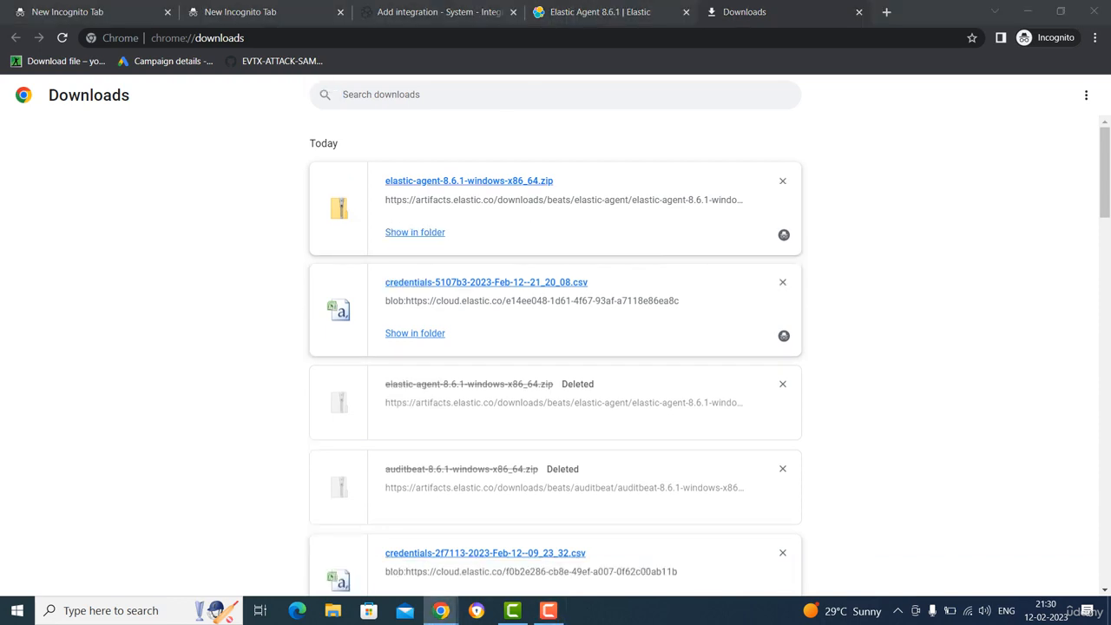
left_click(415, 233)
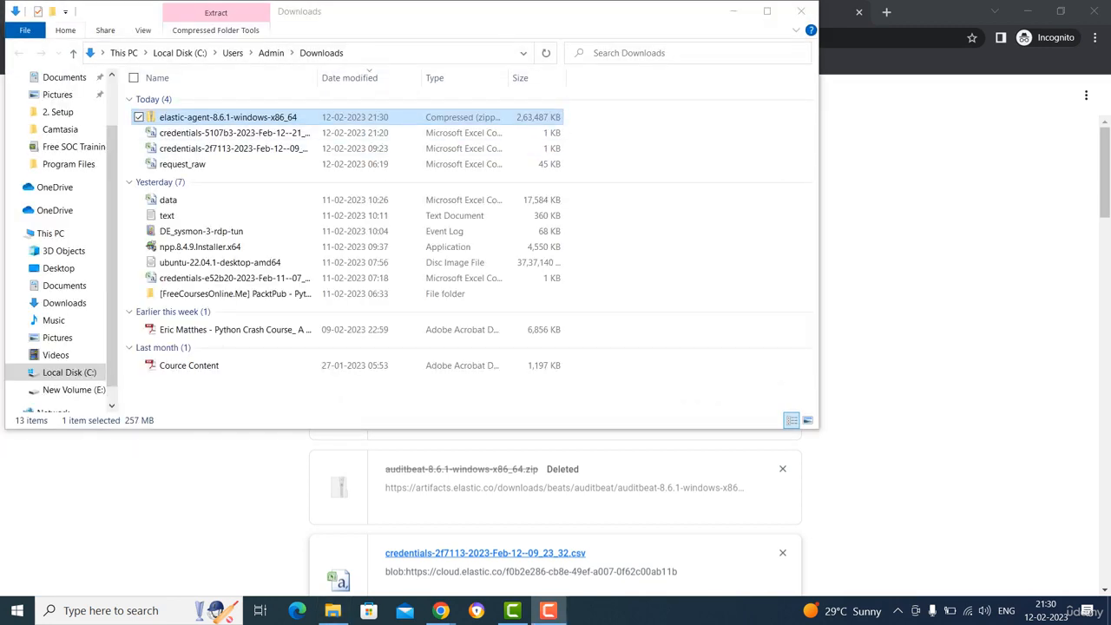
- Extract the elastic-agent-8.6.1-windows-x86_64 zip into C:\Program Files, granting administrator permission for the copy
right_click(286, 118)
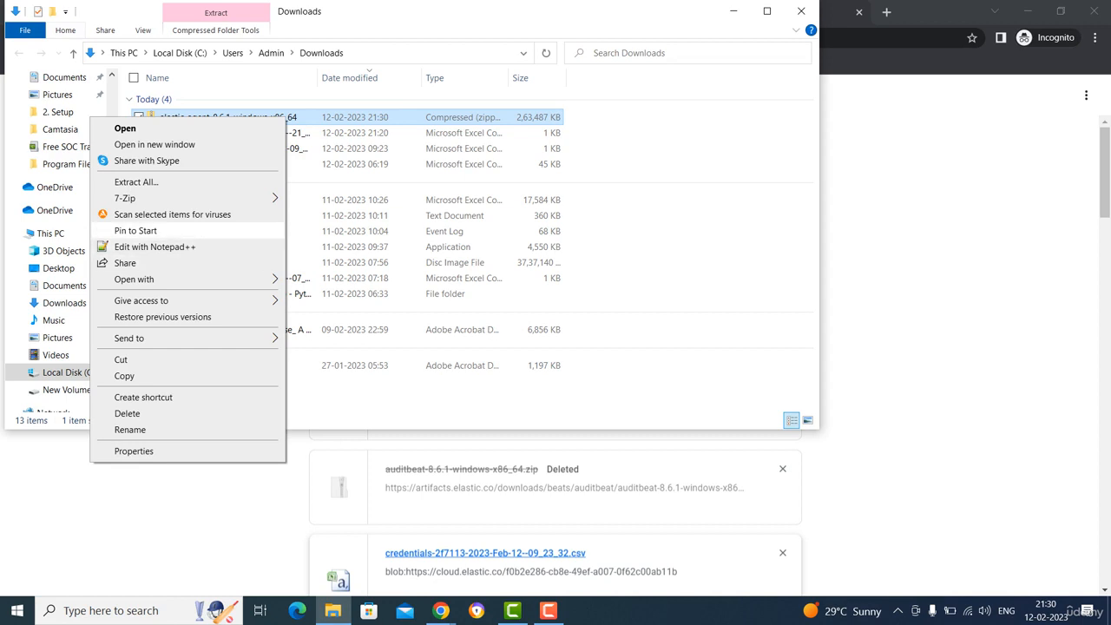
left_click(137, 182)
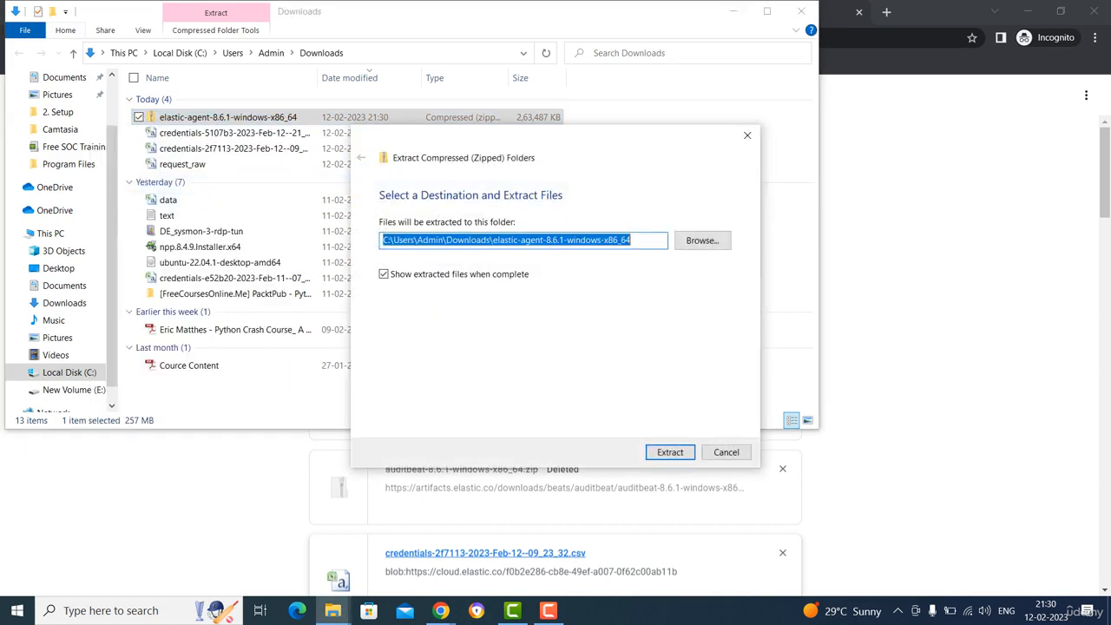
left_click(703, 240)
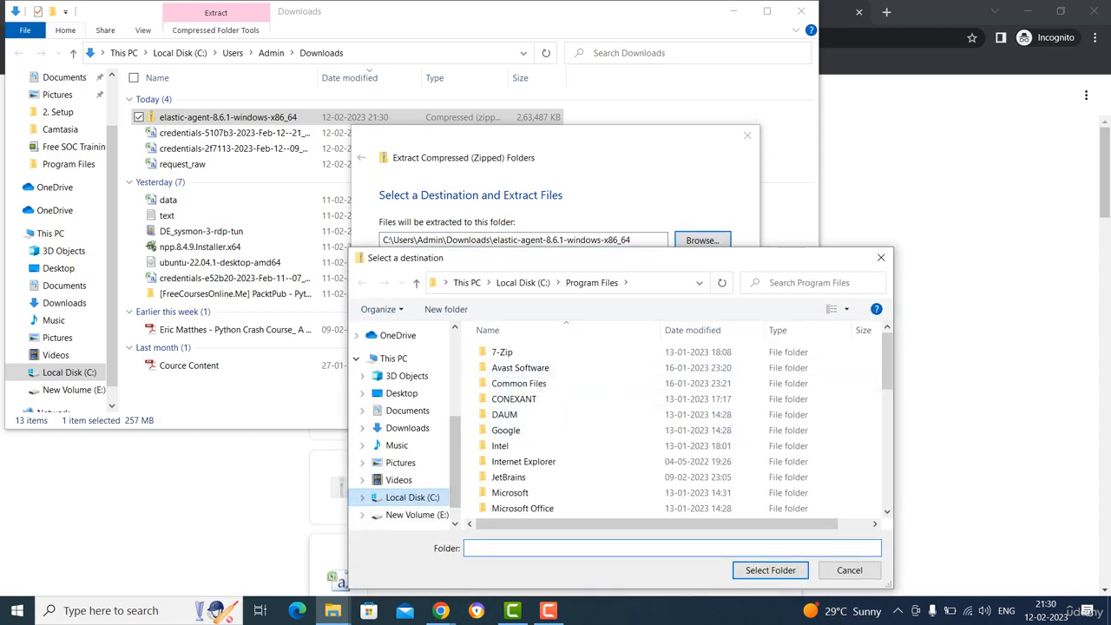
left_click(412, 498)
double_click(518, 398)
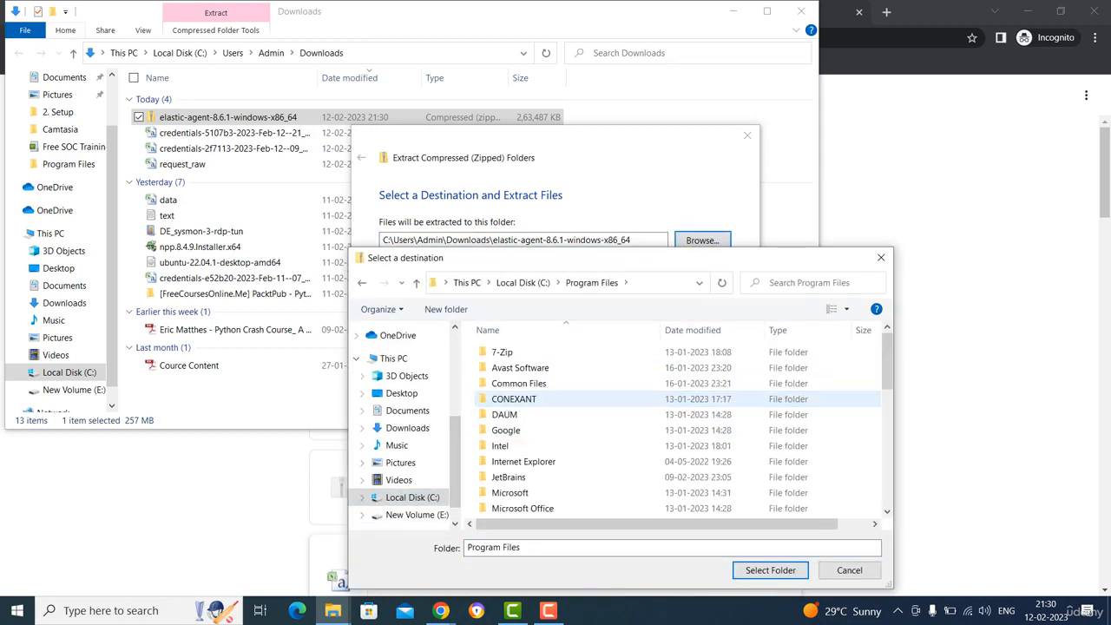
left_click(771, 571)
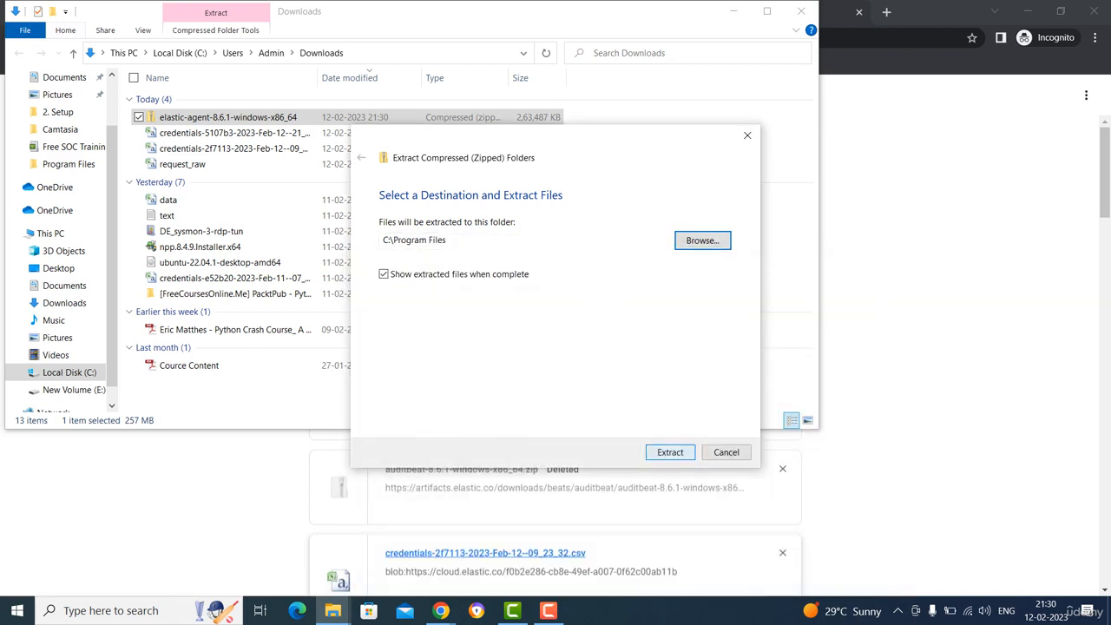
key("Return")
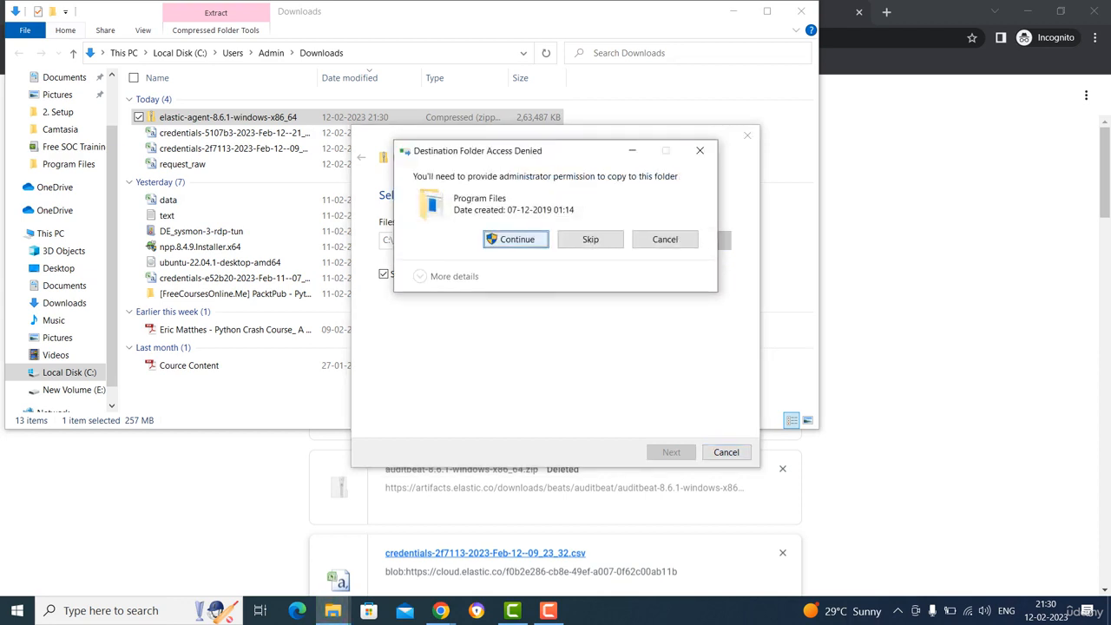
key("Return")
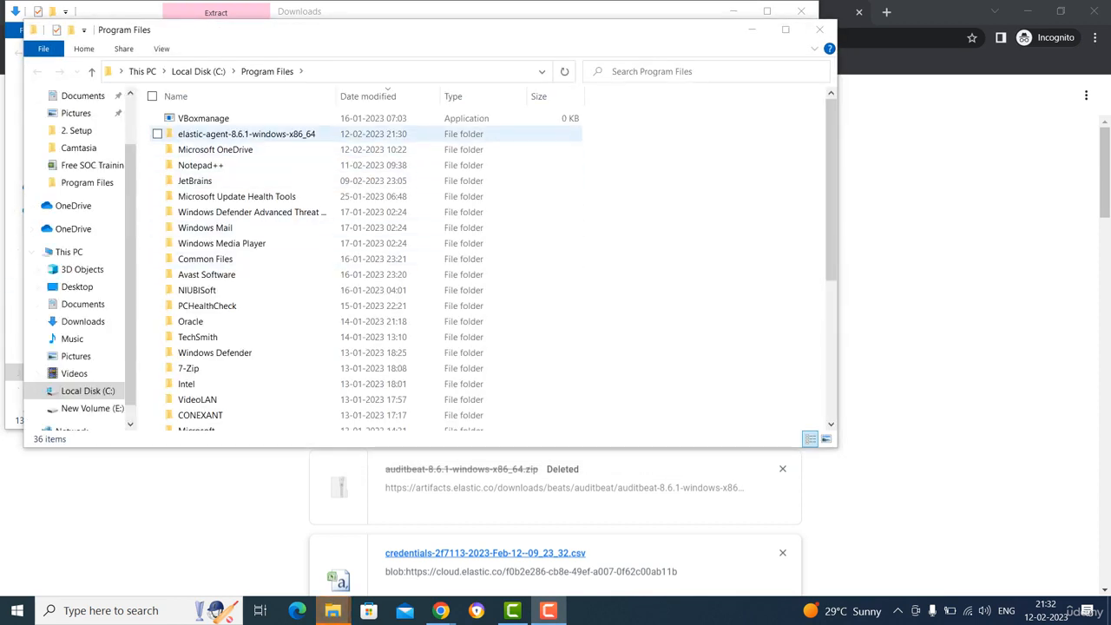
- Rename the extracted elastic-agent-8.6.1-windows-x86_64 folder in Program Files as elastic-agent
right_click(261, 134)
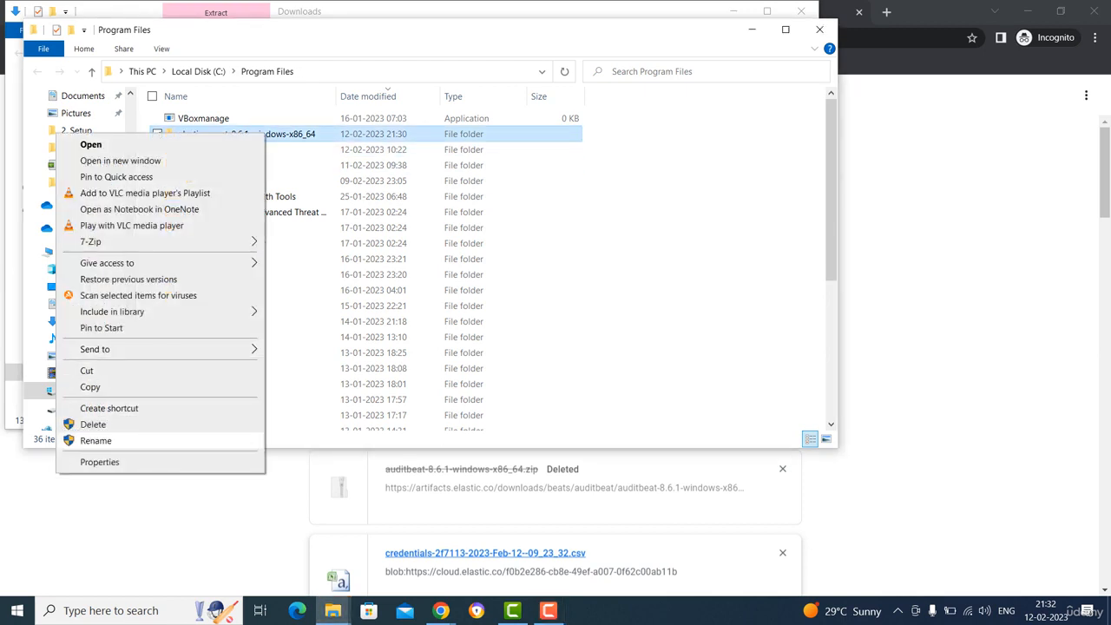
left_click(98, 441)
left_click(318, 134)
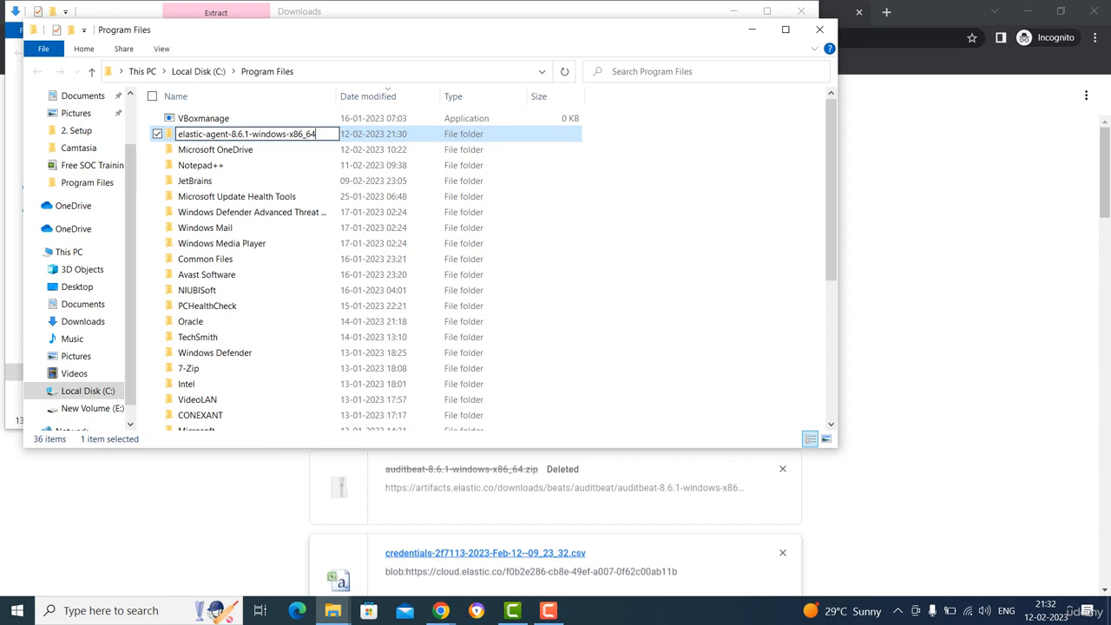
key("BackSpace")
key("BackSpace")
key("BackSpace")
key("BackSpace")
key("BackSpace")
key("BackSpace")
key("BackSpace")
key("BackSpace")
key("BackSpace")
key("BackSpace")
key("BackSpace")
key("BackSpace")
key("BackSpace")
key("BackSpace")
key("BackSpace")
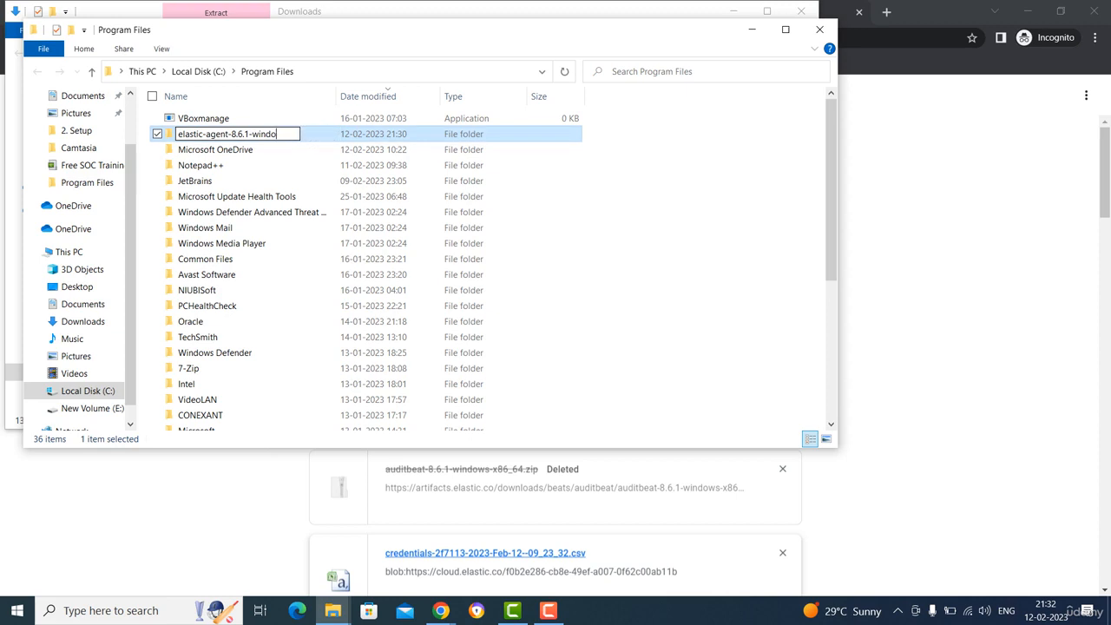
key("BackSpace")
key("BackSpace")
key("BackSpace")
key("BackSpace")
key("BackSpace")
key("BackSpace")
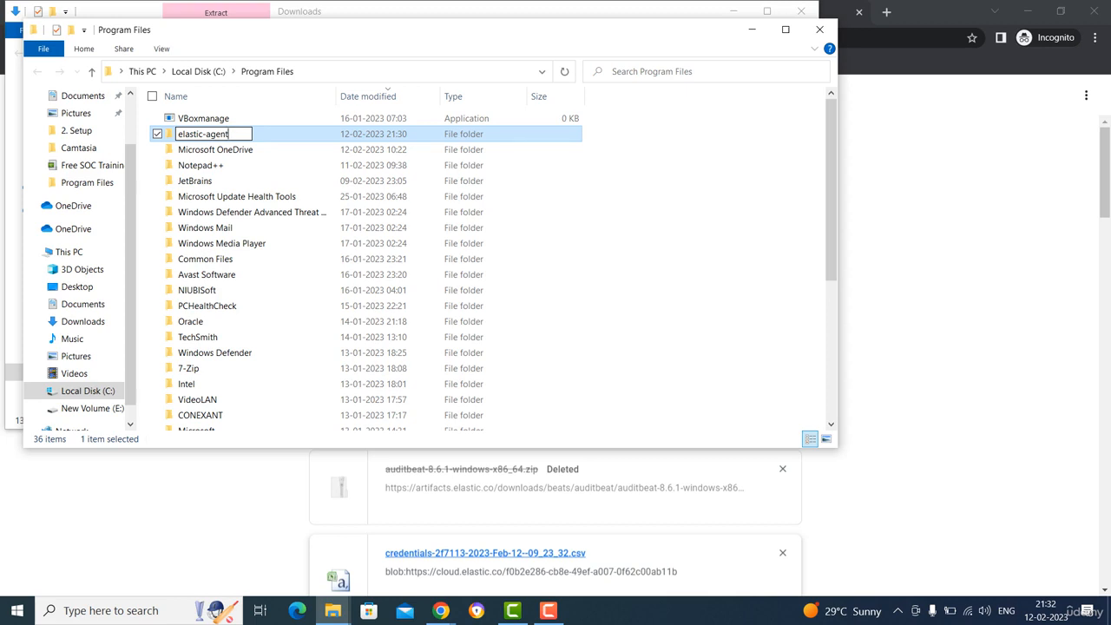
key("Return")
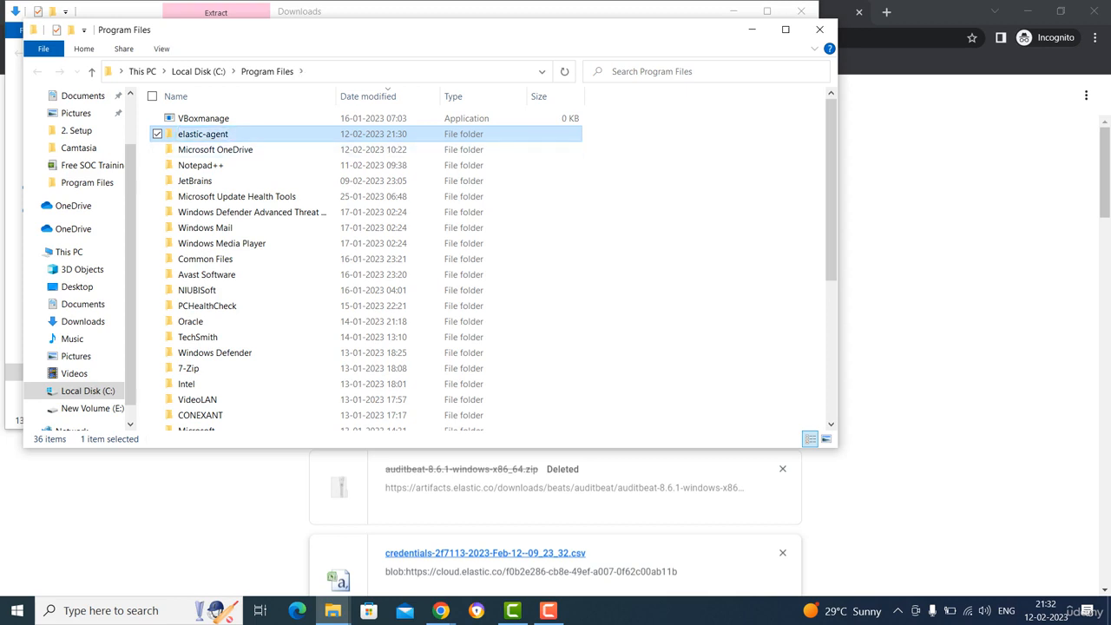
- Open the elastic-agent YML file in the renamed folder, read through its example agent configuration and close it
double_click(202, 134)
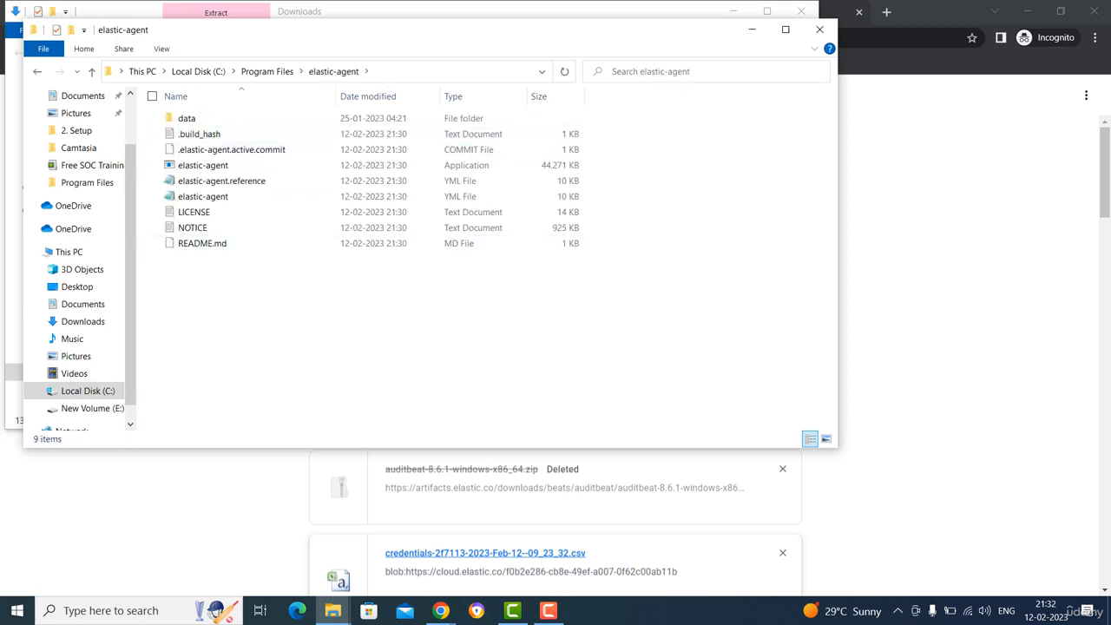
double_click(202, 197)
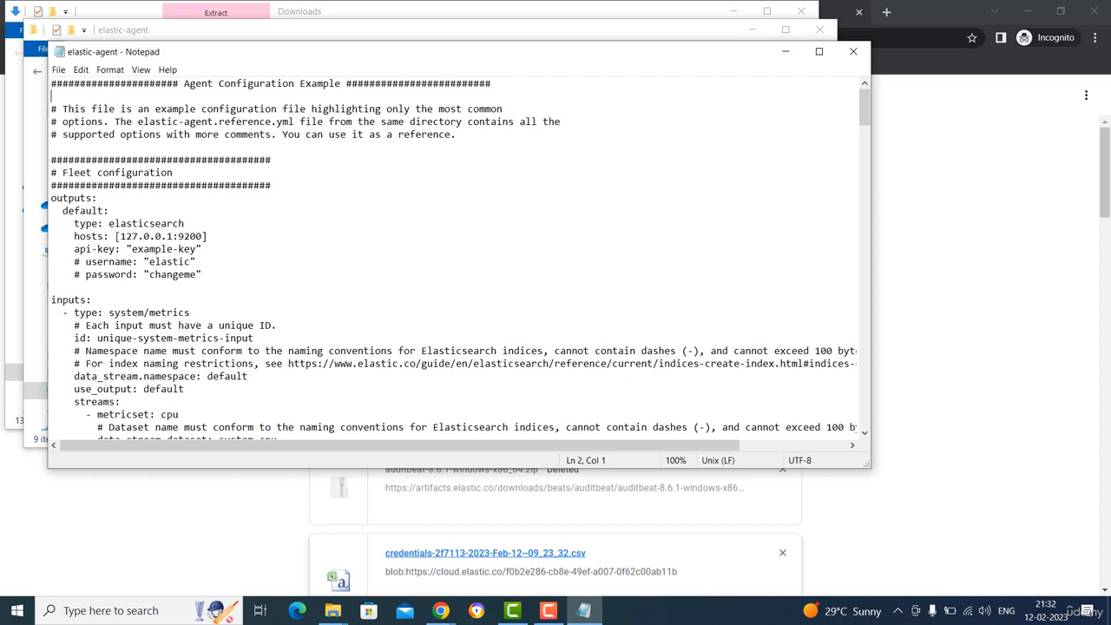
left_click_drag(116, 84, 97, 198)
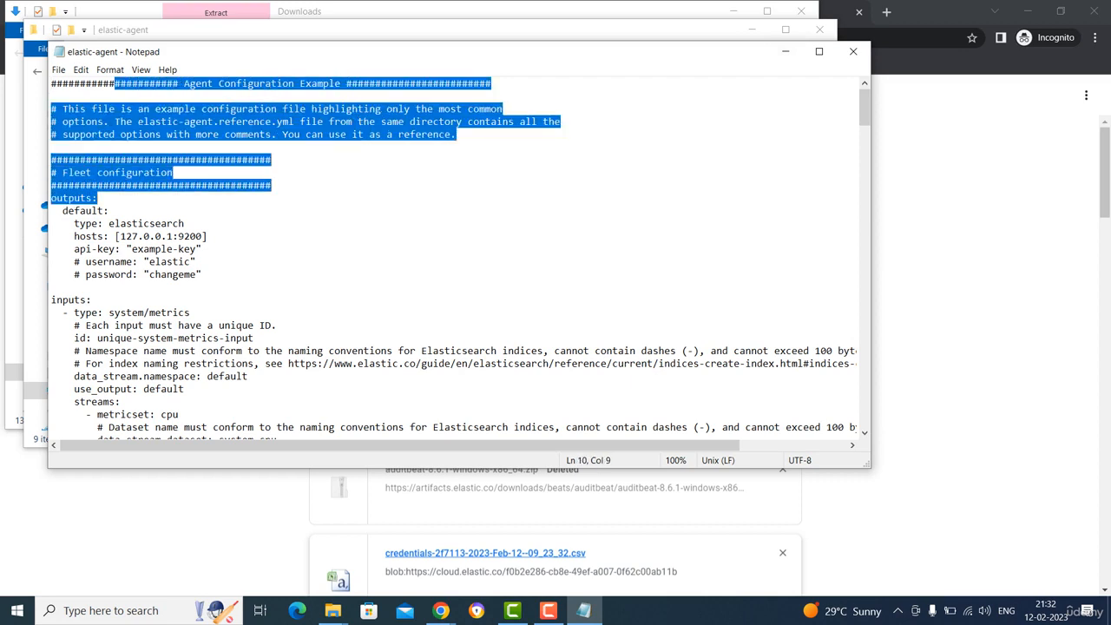
scroll(458, 261, "down", 1)
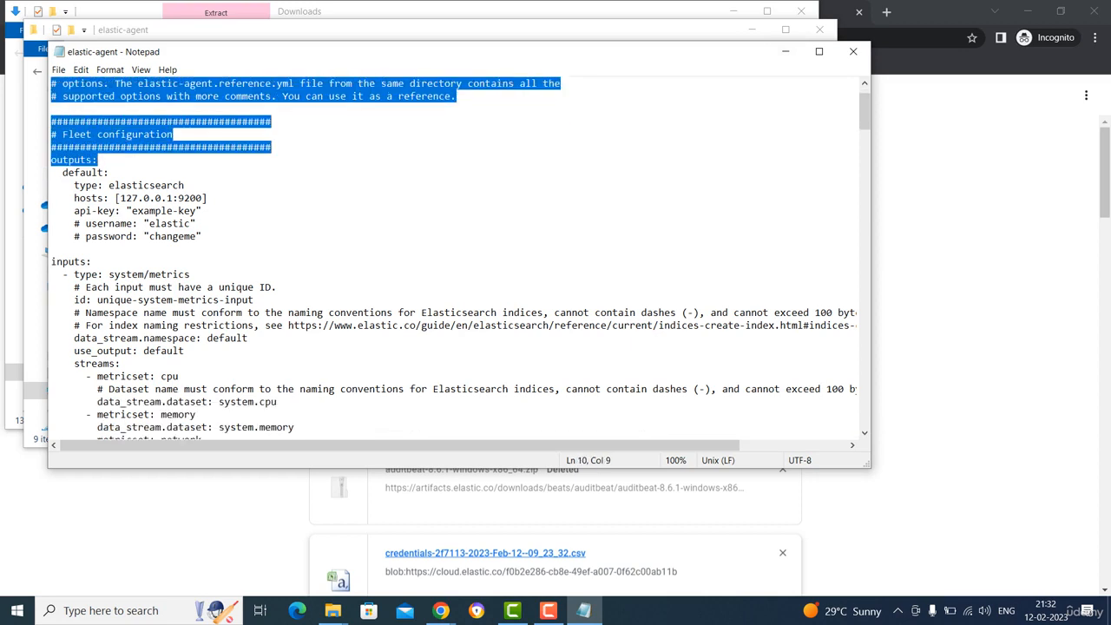
scroll(458, 261, "down", 3)
scroll(458, 260, "down", 3)
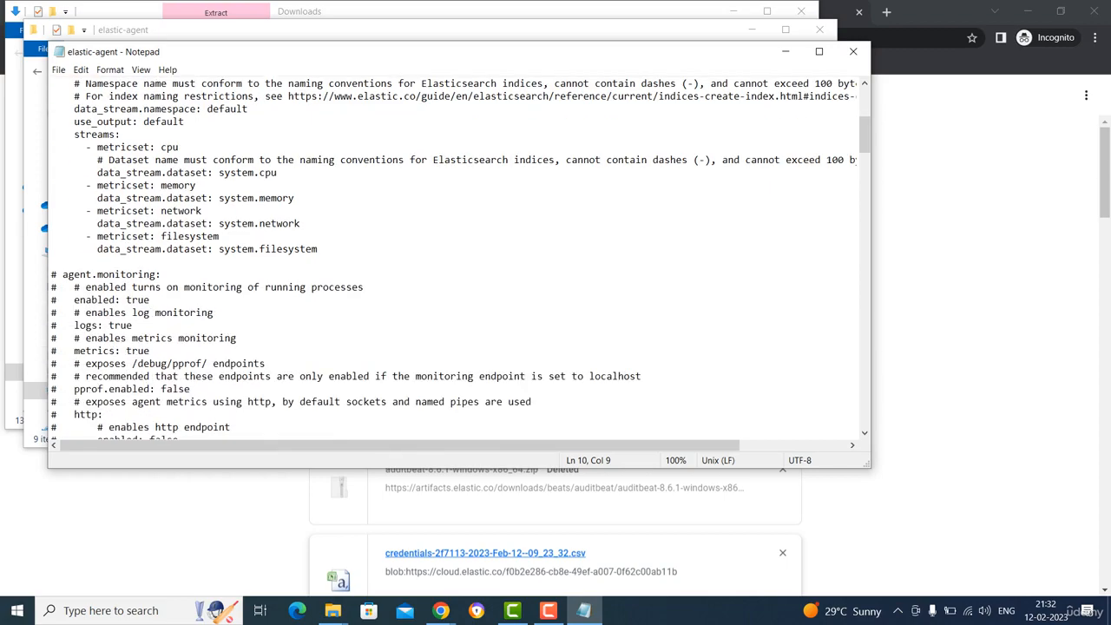
scroll(459, 260, "down", 4)
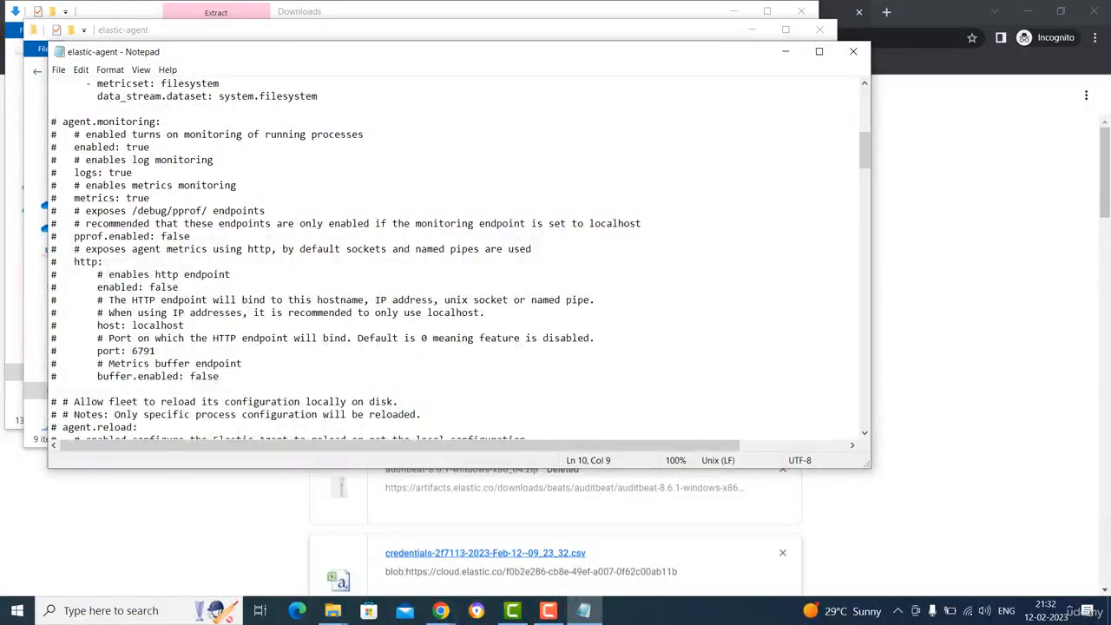
scroll(459, 260, "down", 2)
scroll(459, 260, "up", 2)
scroll(459, 260, "down", 2)
scroll(459, 260, "down", 4)
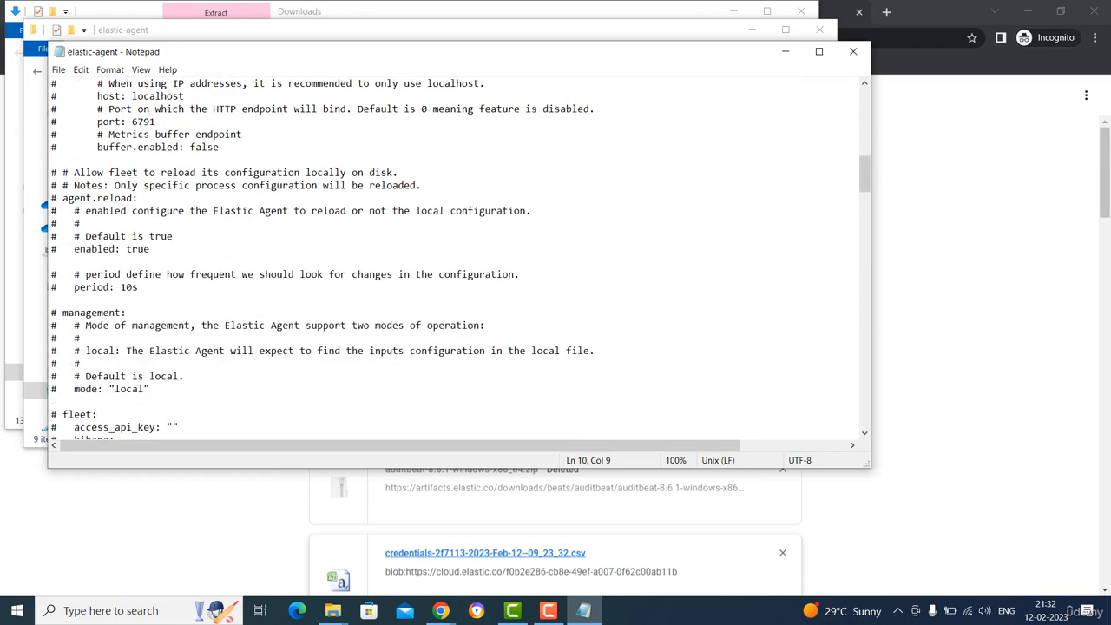
scroll(459, 260, "down", 12)
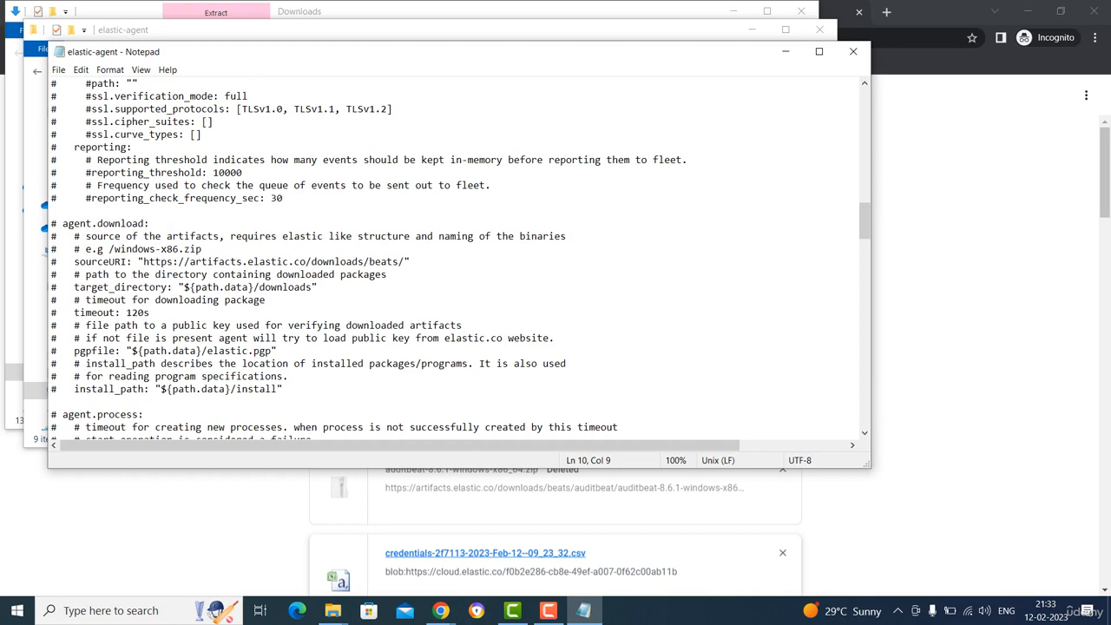
left_click_drag(565, 51, 500, 184)
left_click(789, 185)
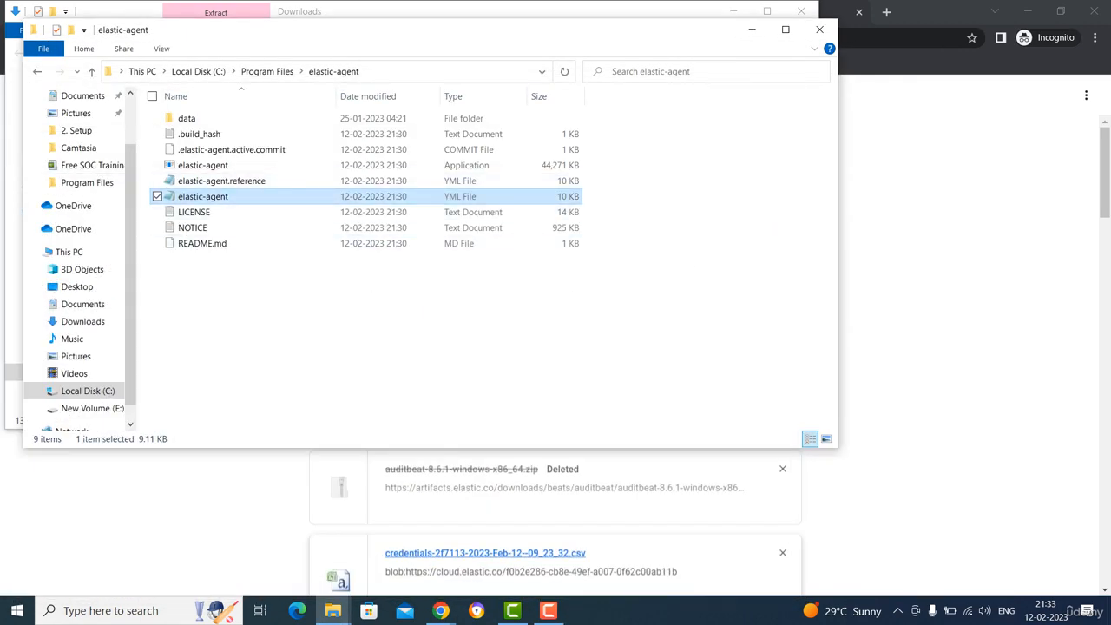
- Put away the folder windows and copy the Windows install commands again from the System integration's Add integration page
left_click_drag(608, 30, 581, 169)
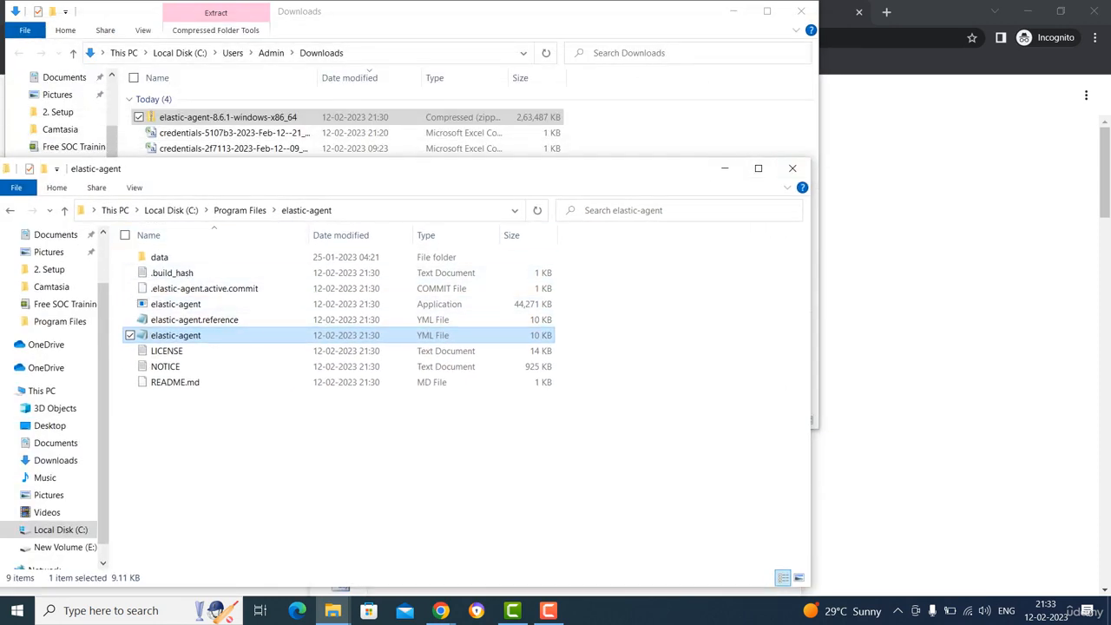
left_click(792, 167)
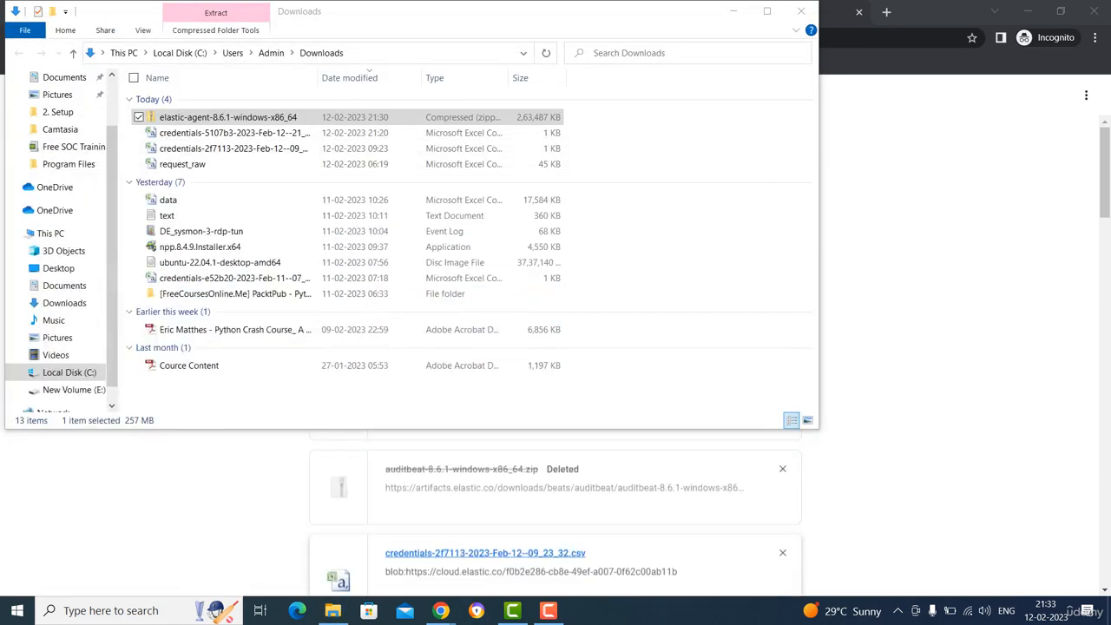
left_click(733, 12)
left_click(599, 11)
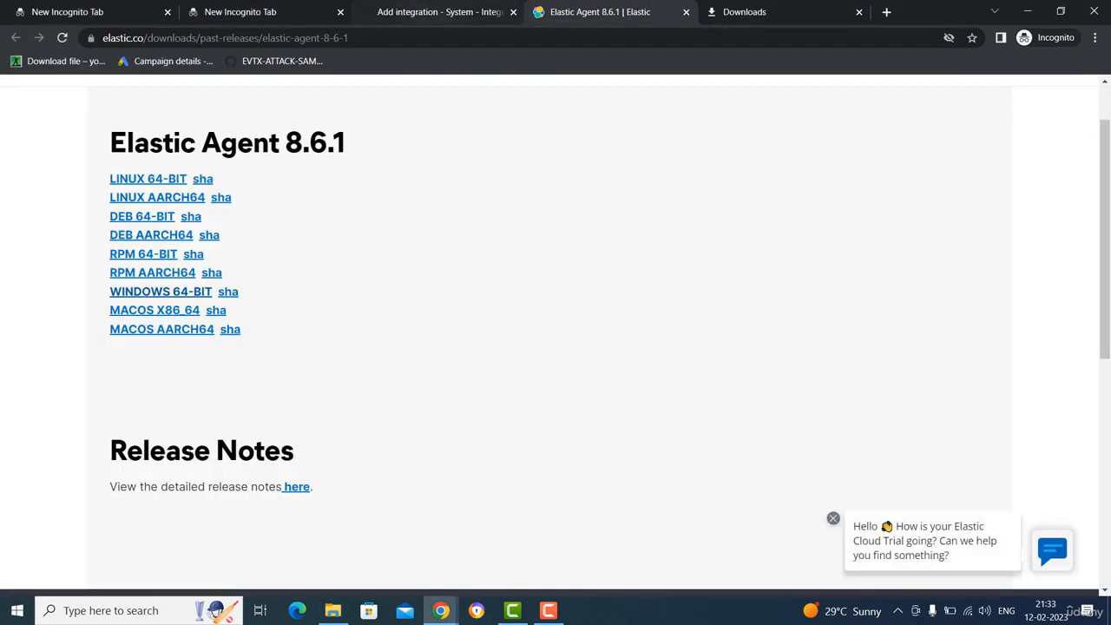
left_click(439, 12)
scroll(486, 365, "down", 1)
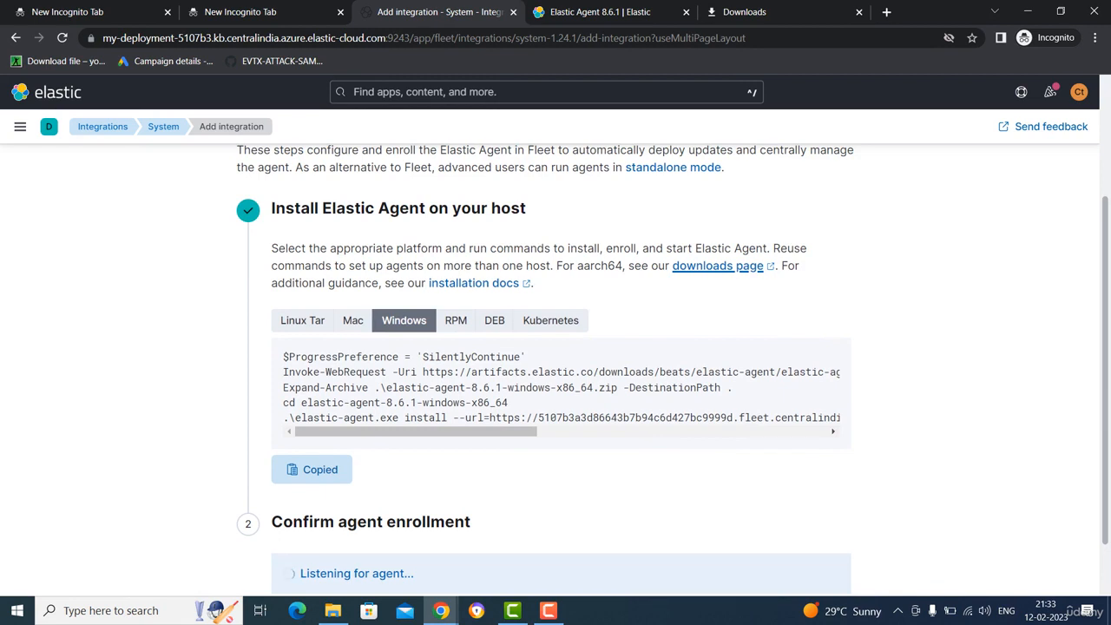
scroll(486, 365, "down", 1)
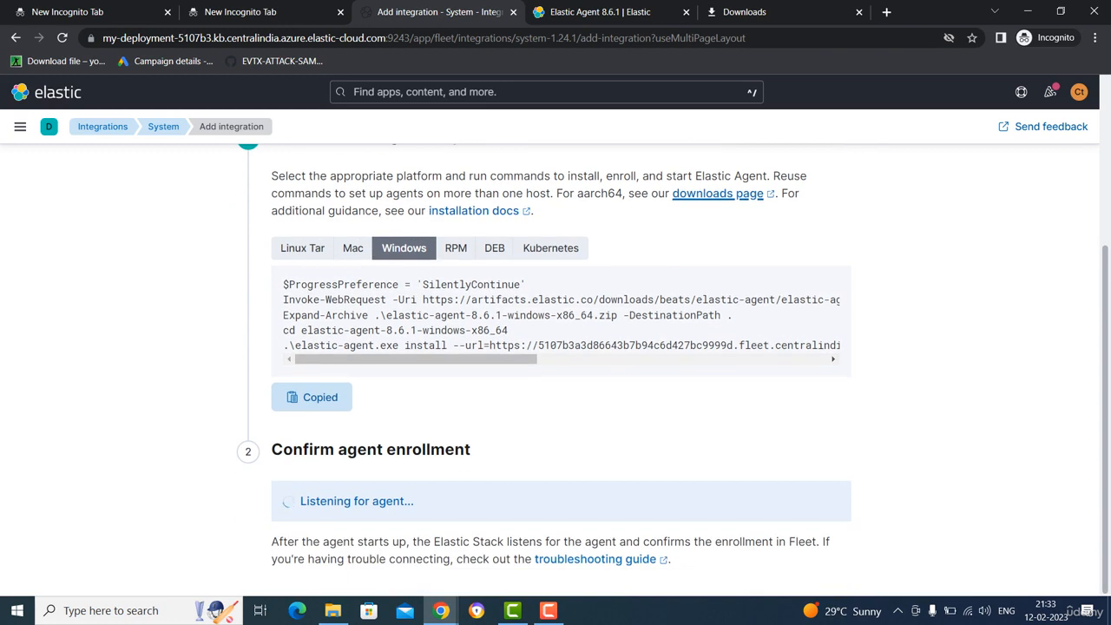
left_click_drag(434, 358, 669, 359)
left_click_drag(431, 359, 416, 360)
left_click(312, 396)
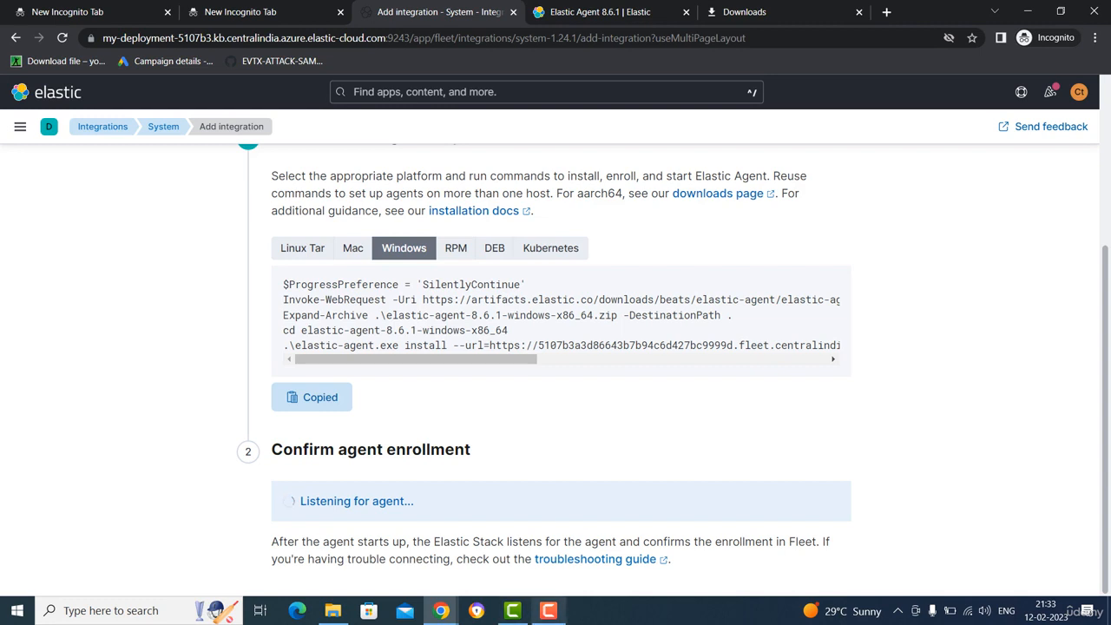
- Run Command Prompt as administrator and place its window so the install commands on the page stay readable
left_click(112, 610)
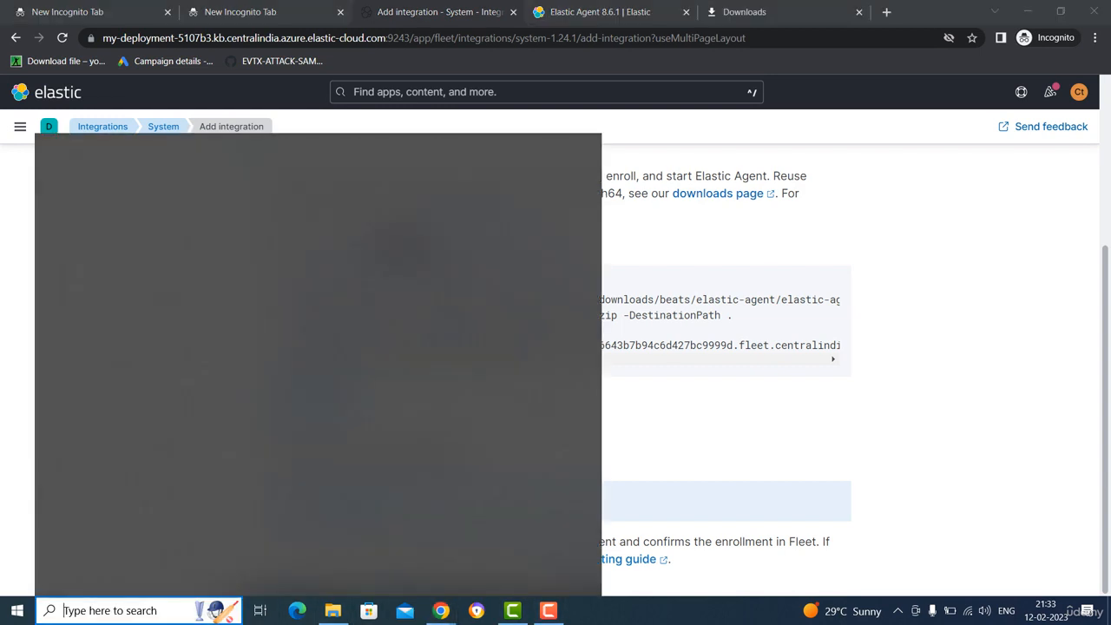
type("cmd")
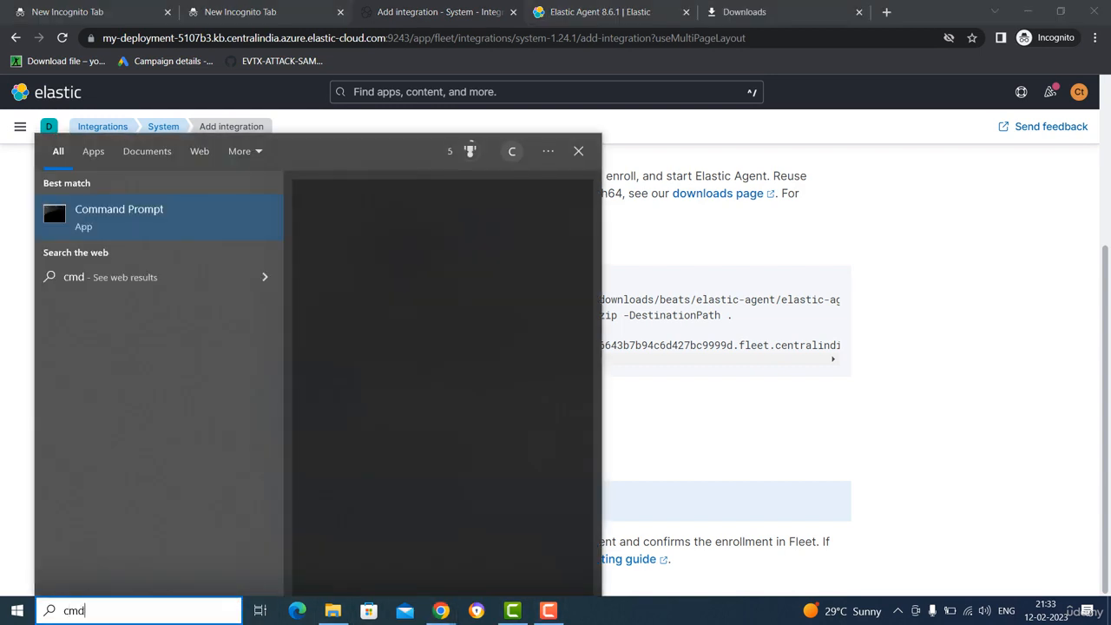
right_click(144, 211)
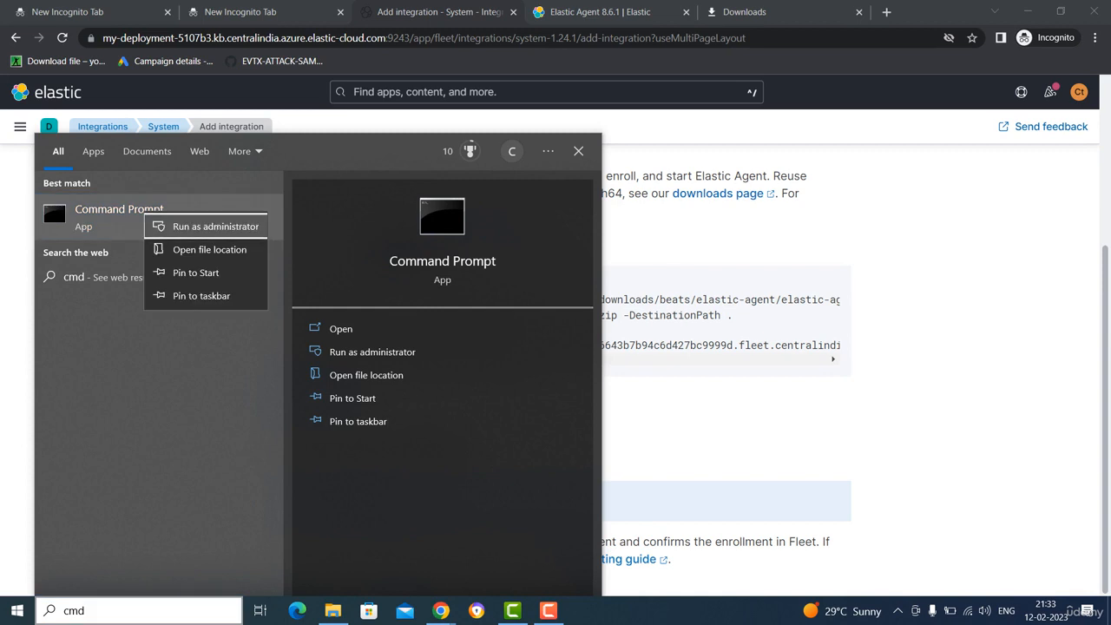
left_click(209, 226)
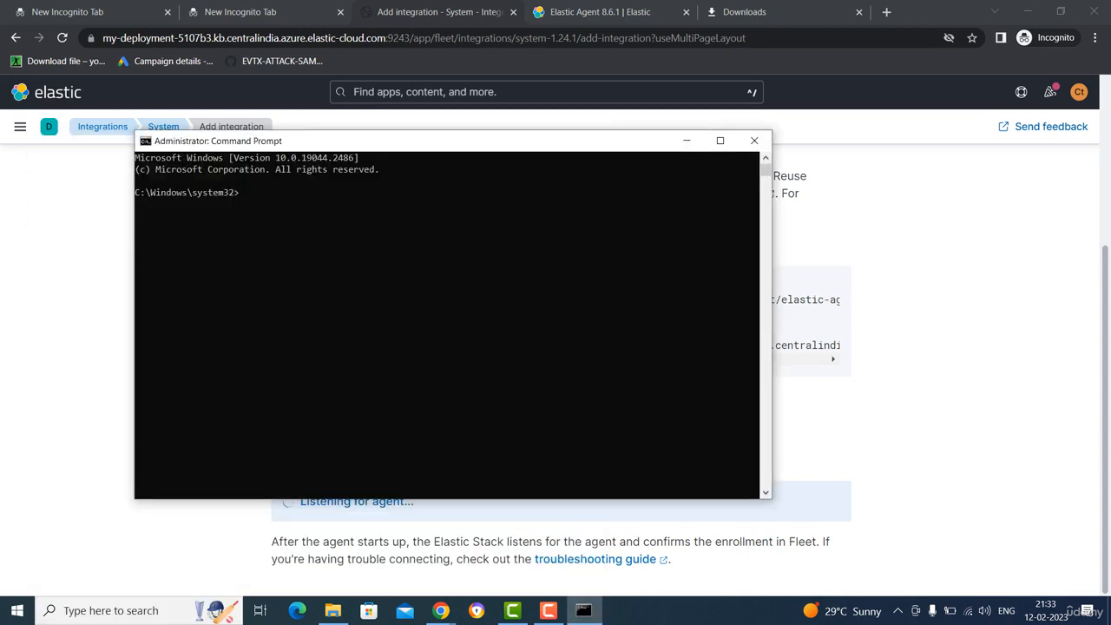
left_click_drag(417, 141, 658, 388)
left_click(512, 451)
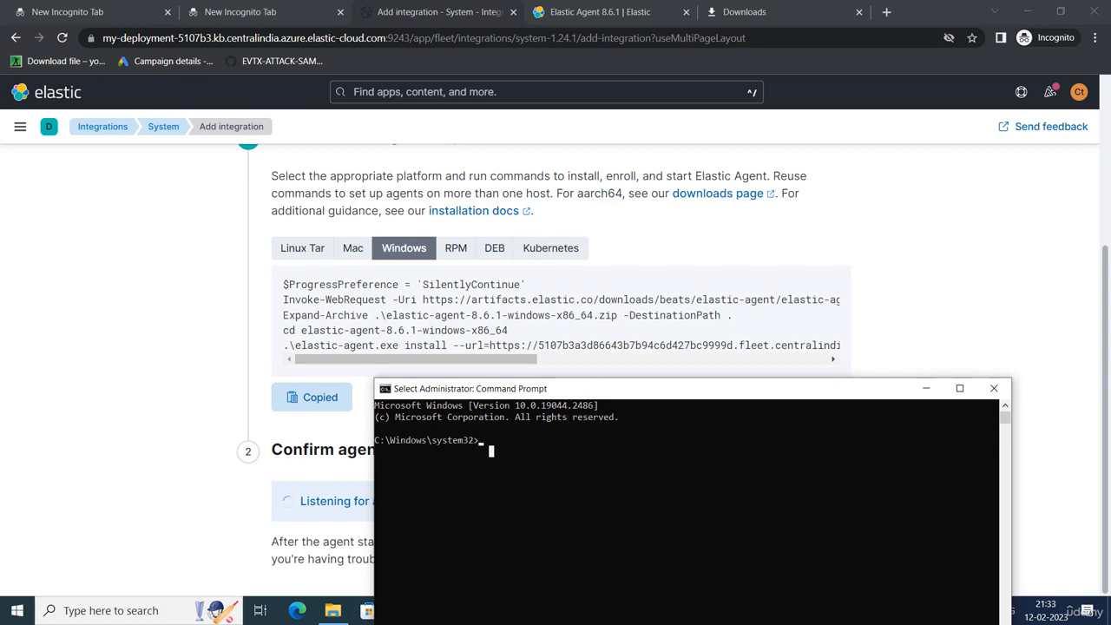
- Change the command line's working directory from C:\Windows\system32 to C:\Program Files and switch back to the install commands page
type("cd")
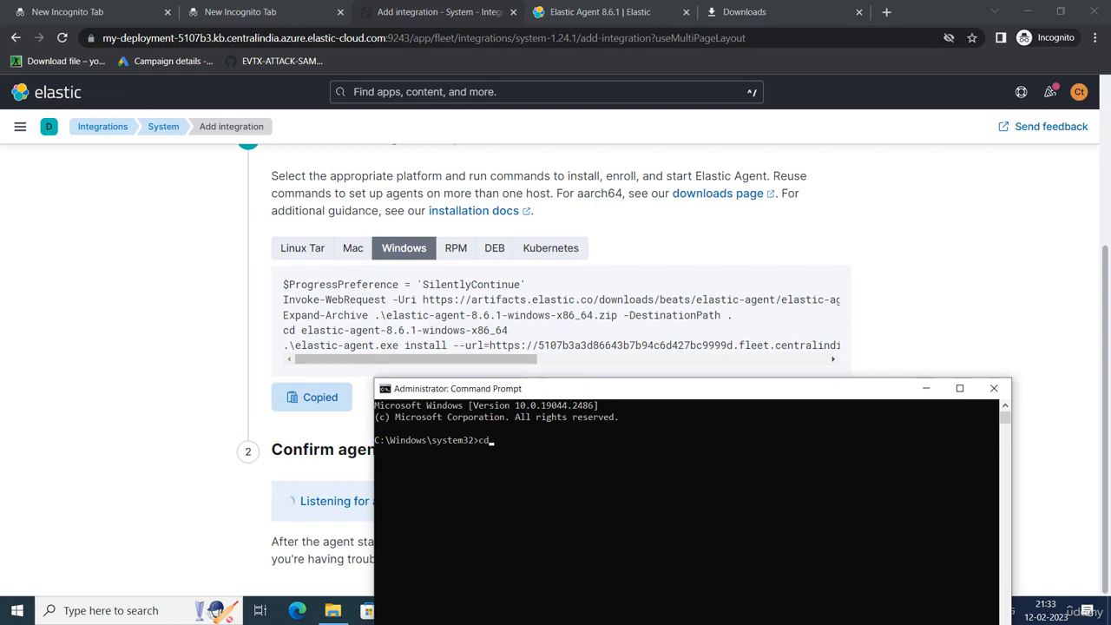
type("..")
key("Return")
type("cd.")
key("Return")
type("cd progr")
key("Tab")
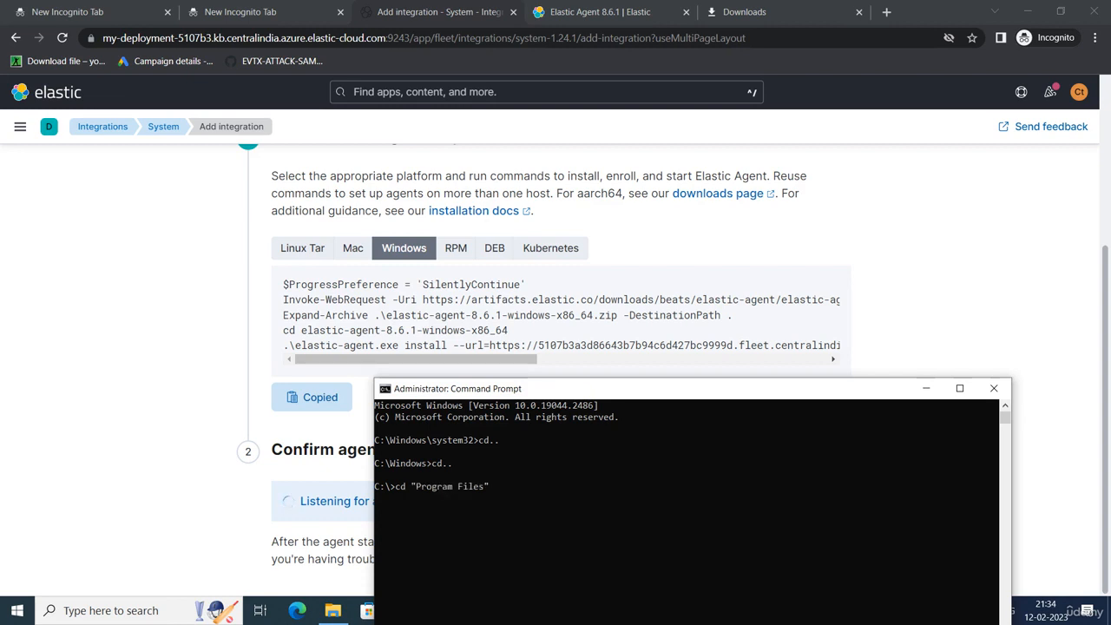
key("Return")
key("alt+Tab")
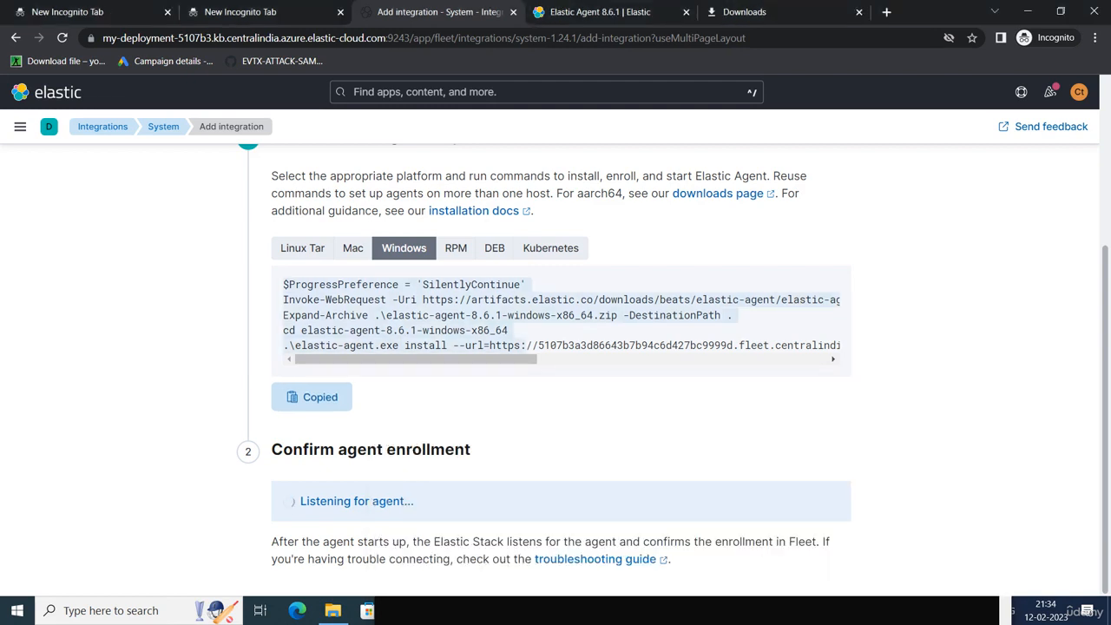
- Try to run the copied Windows install commands, including the enrollment token, in the command prompt at C:\Program Files
left_click(312, 398)
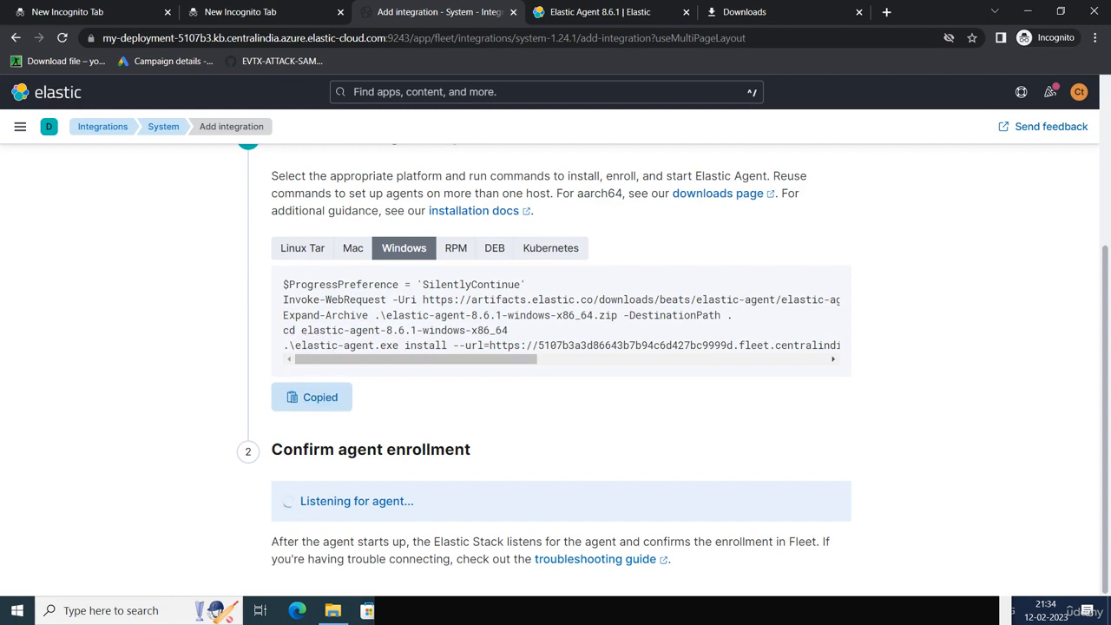
key("alt+Tab")
key("ctrl+v")
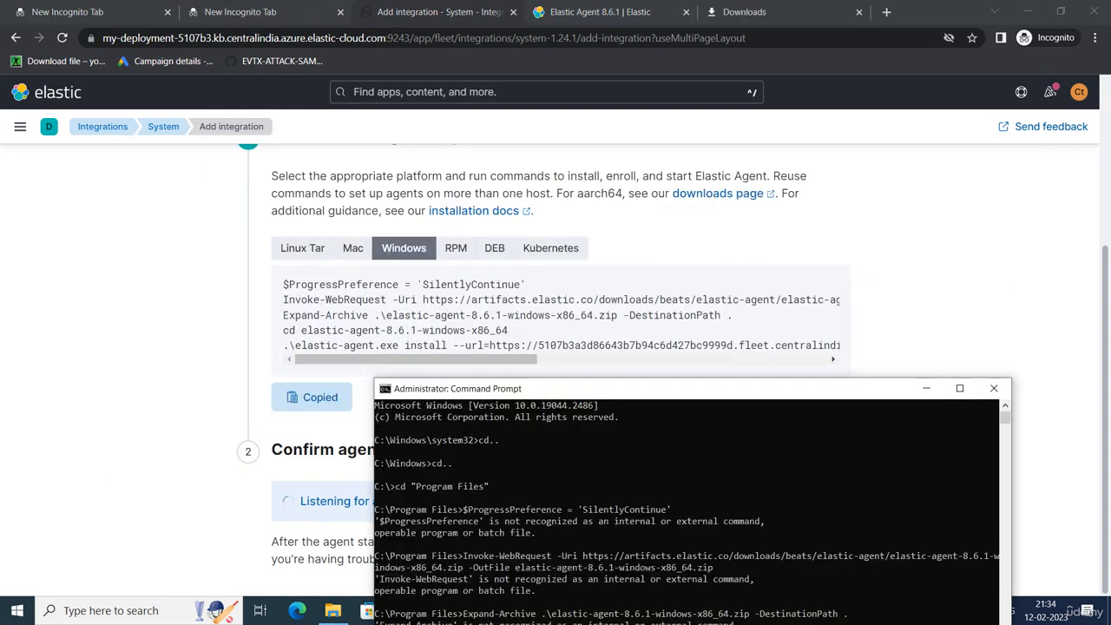
left_click_drag(660, 389, 619, 202)
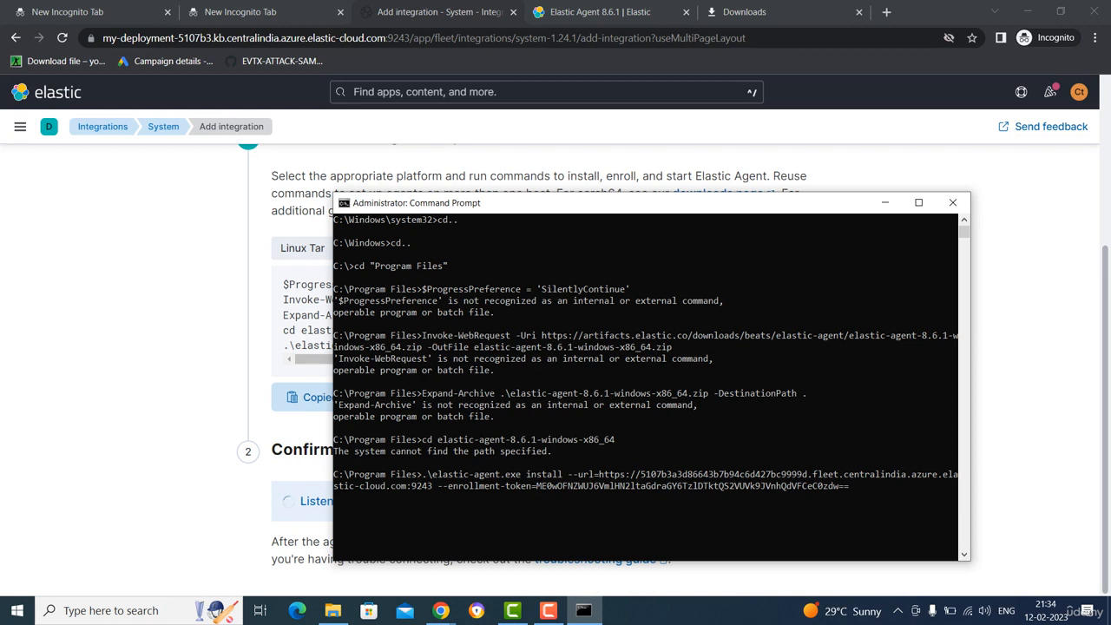
key("Return")
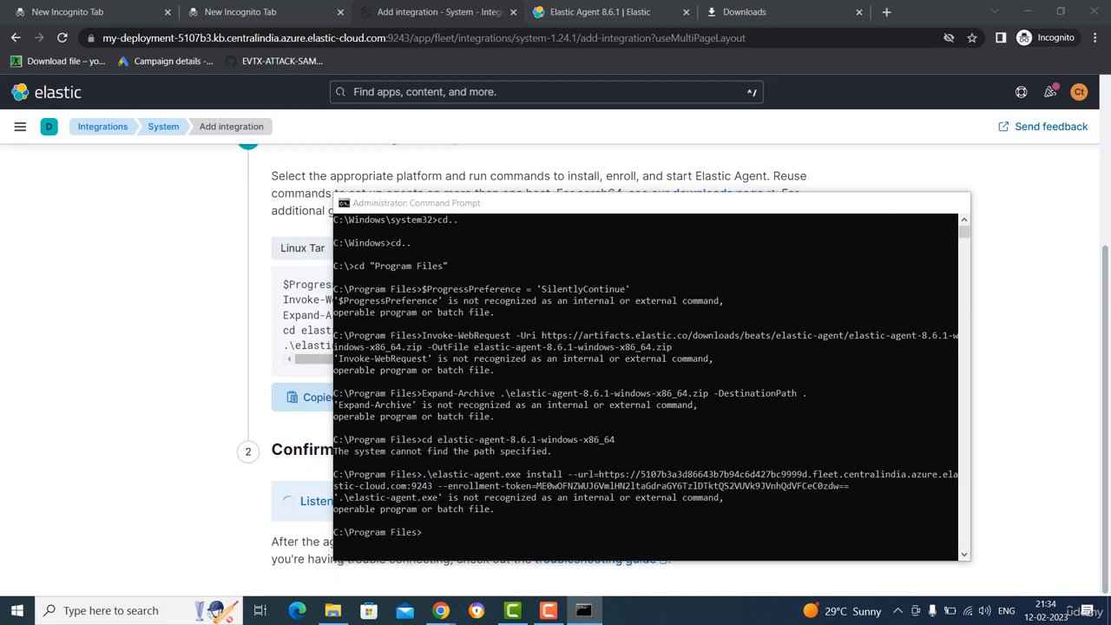
left_click(885, 202)
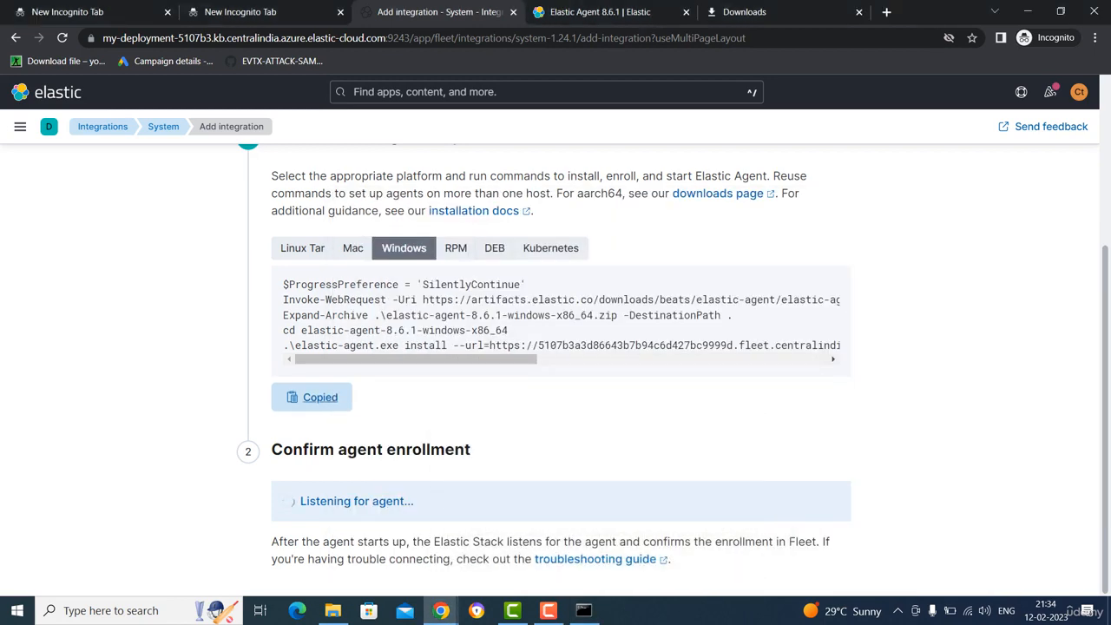
key("alt+Tab")
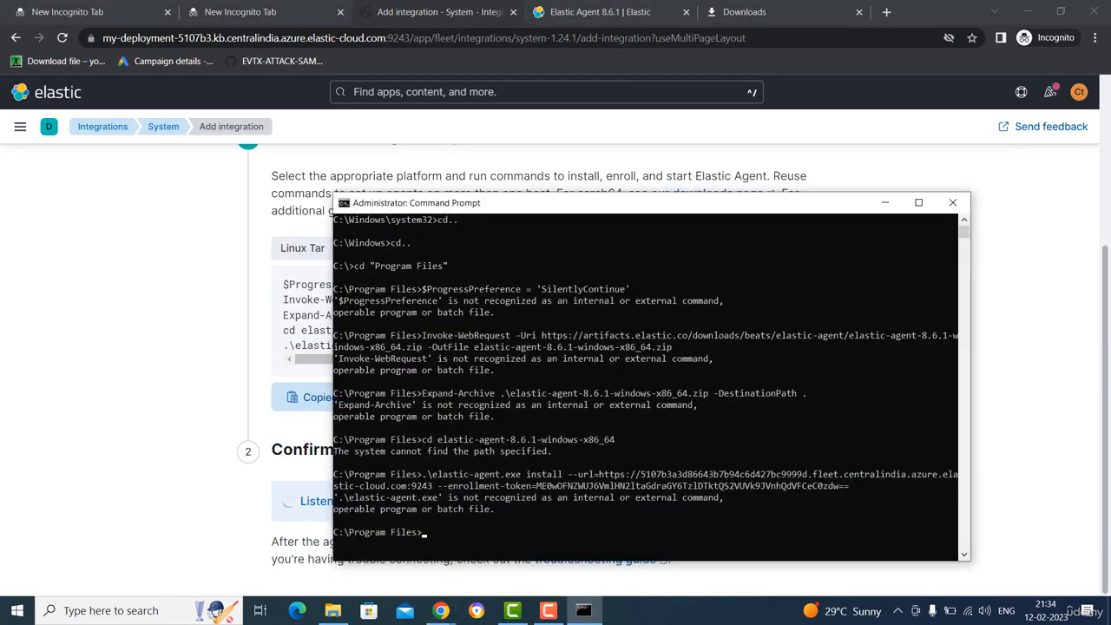
- Begin a cd command in the command prompt and look up the agent folder's name in C:\Program Files
left_click(508, 532)
left_click(445, 533)
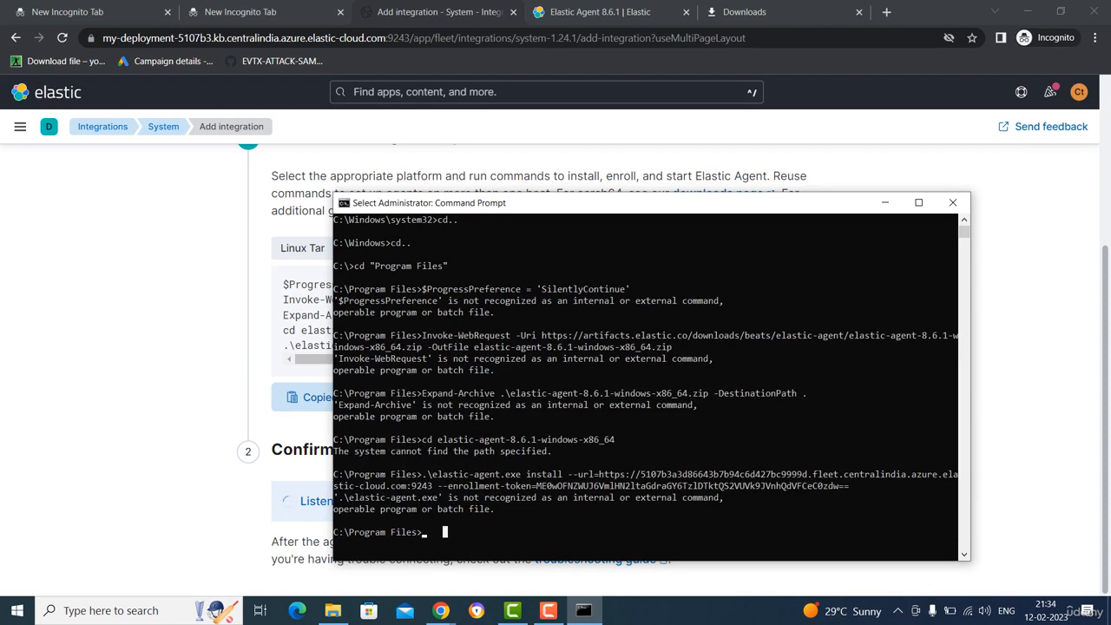
left_click(419, 543)
type("cd")
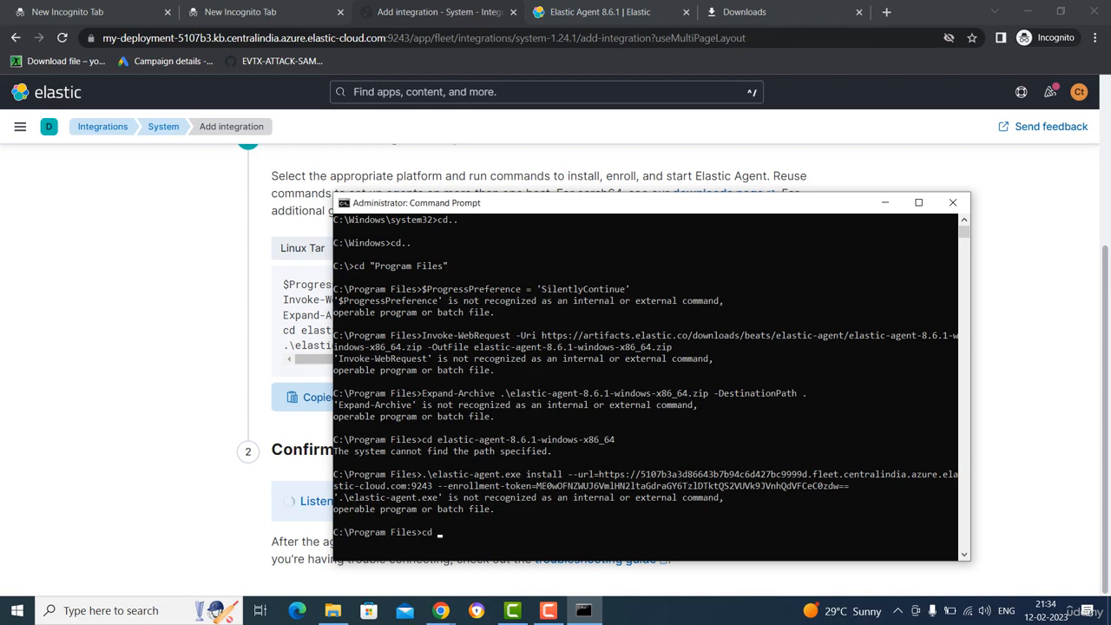
left_click(333, 611)
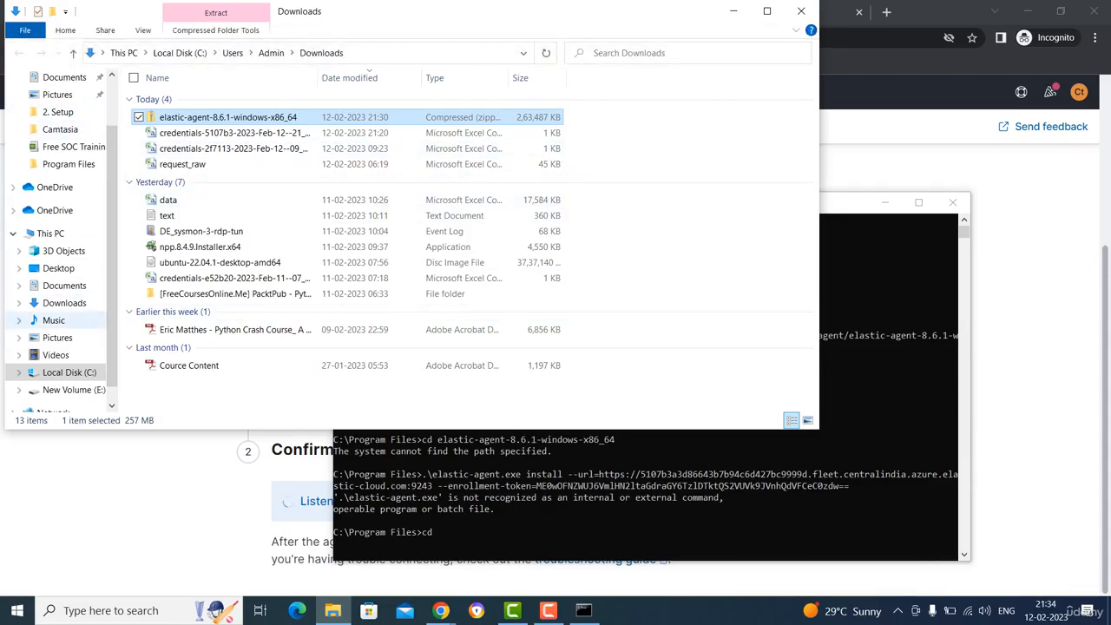
left_click(69, 371)
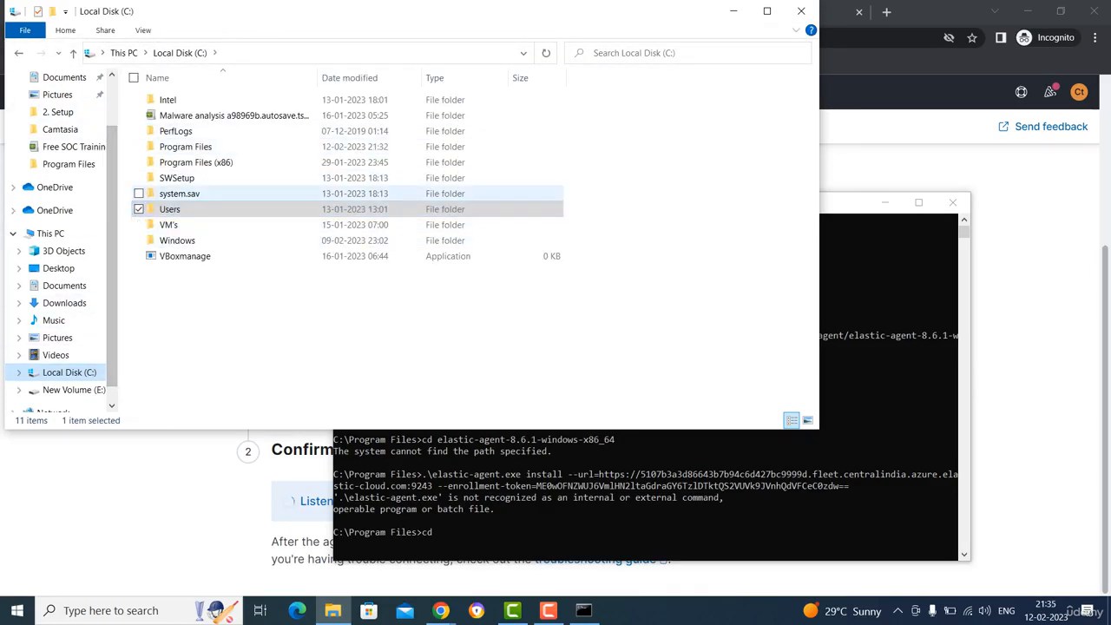
double_click(185, 146)
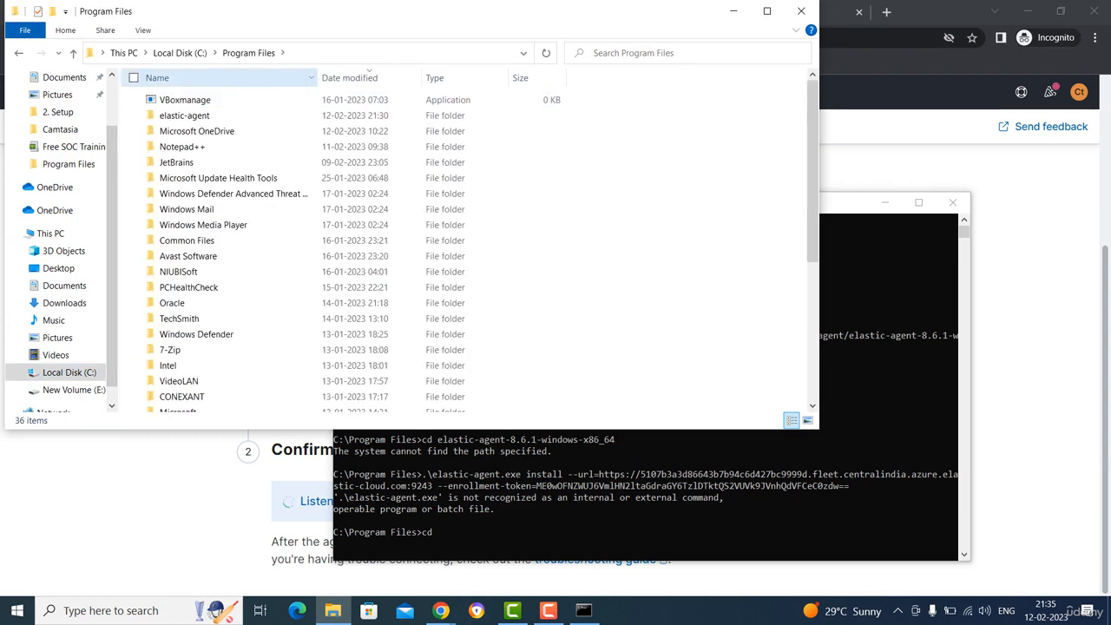
left_click(185, 115)
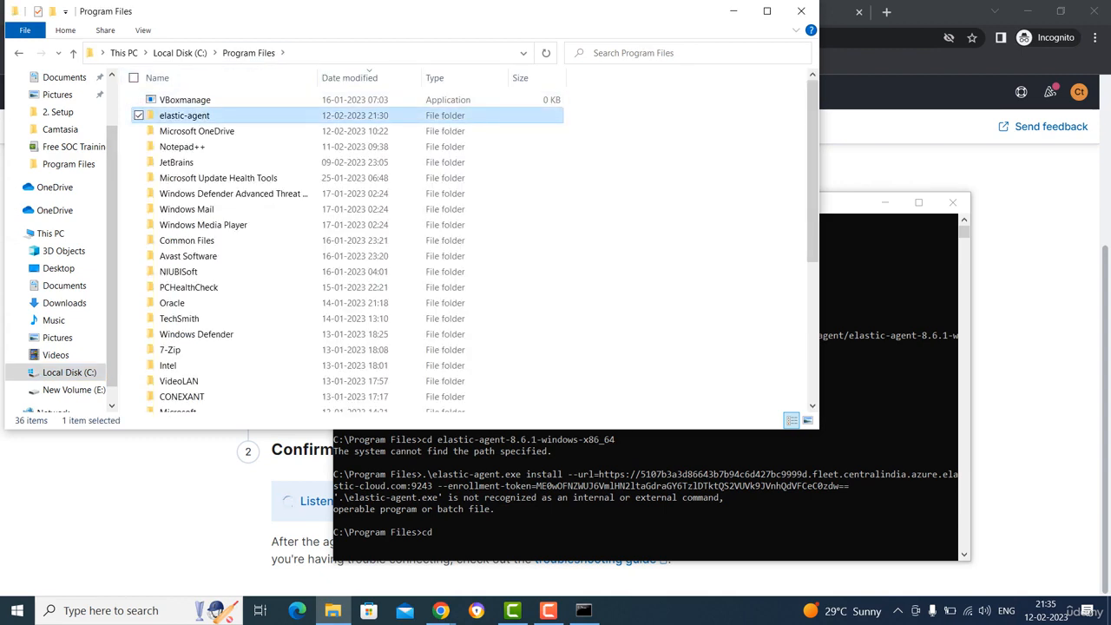
- Complete the cd command with elastic-agent to change the working directory to C:\Program Files\elastic-agent
left_click(538, 521)
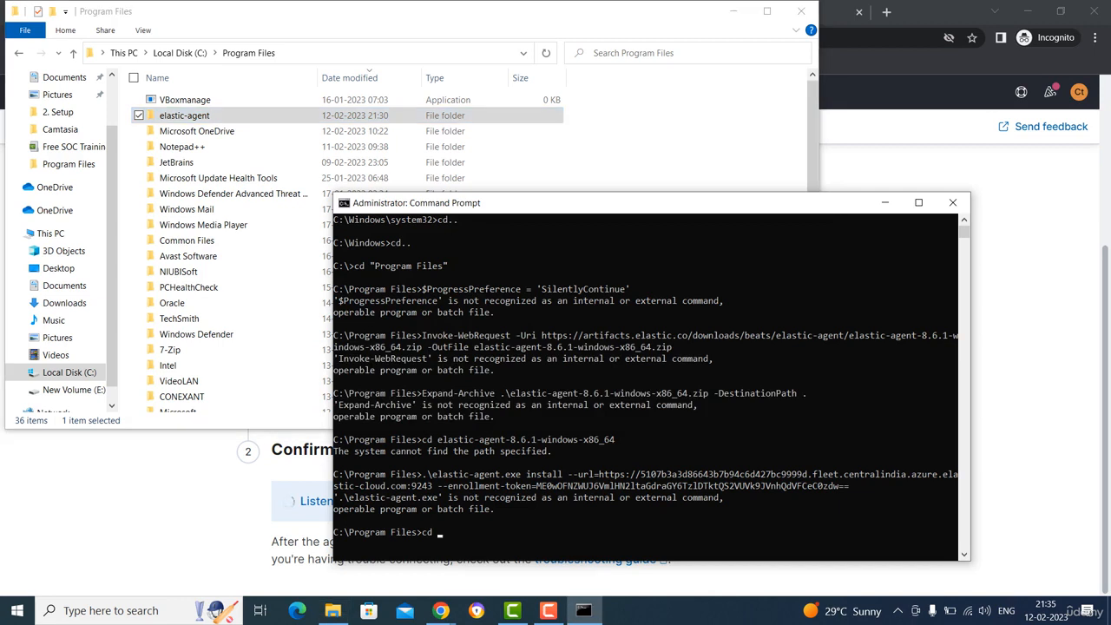
left_click(451, 532)
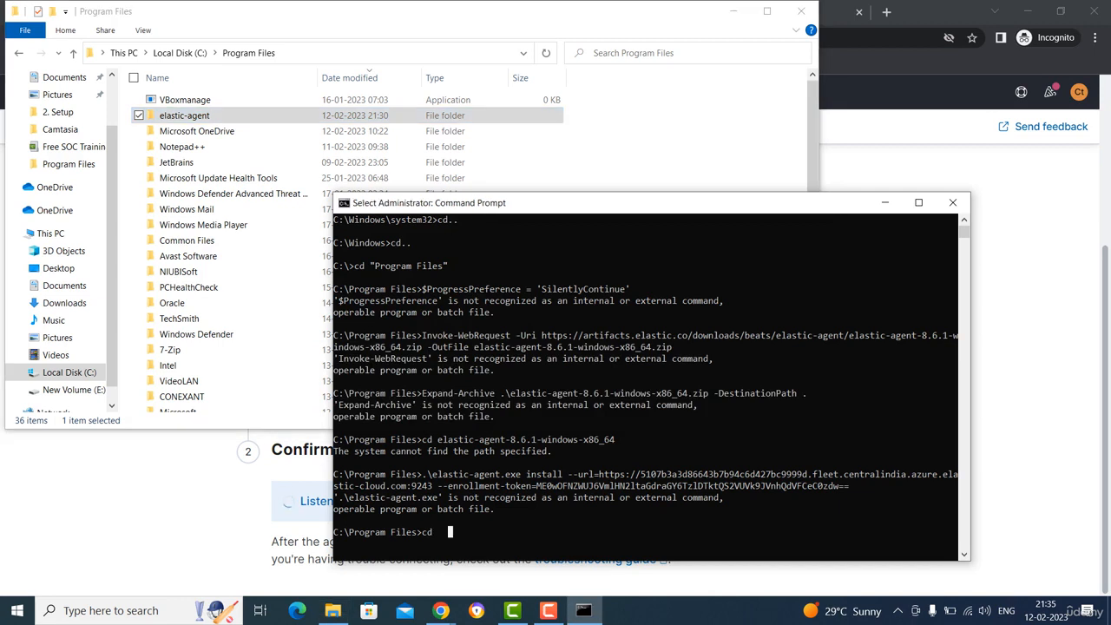
type("e")
type("last")
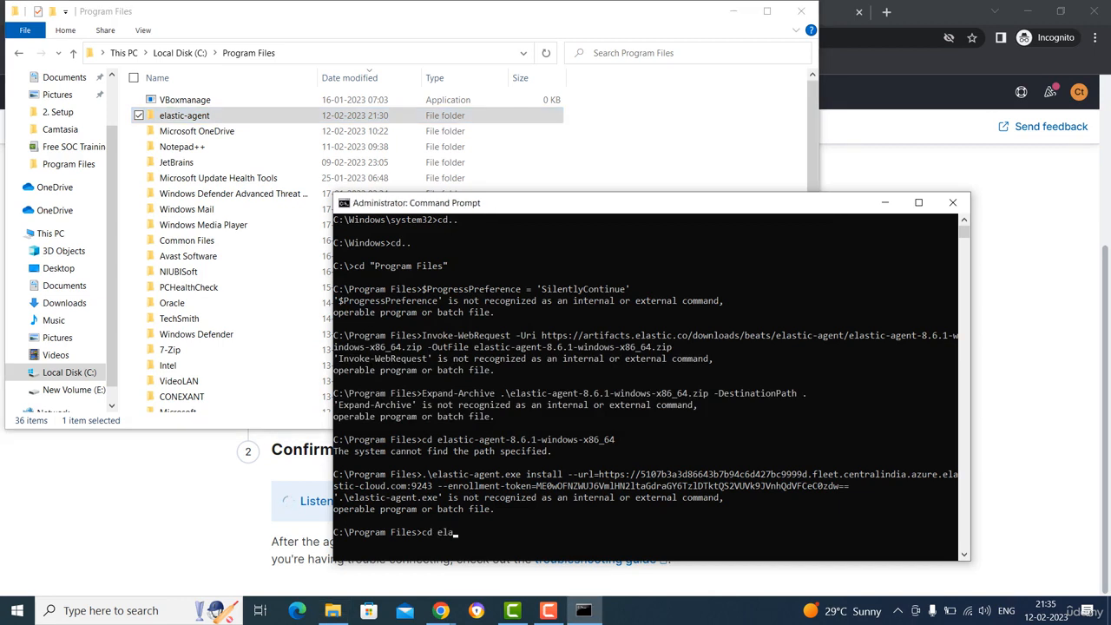
key("Tab")
key("Return")
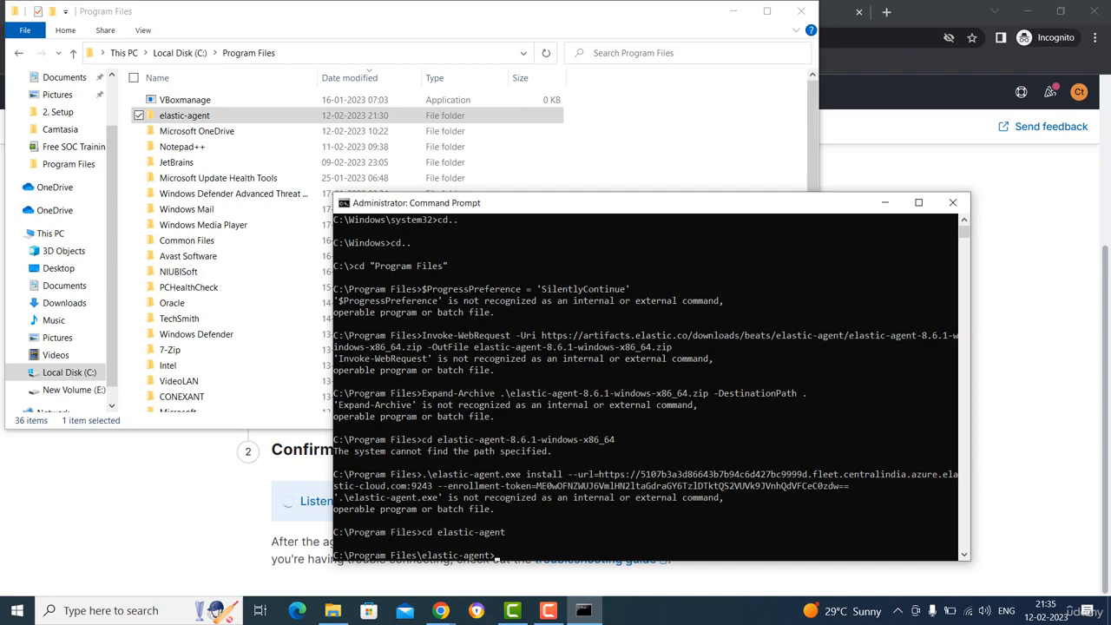
- Run the copied install commands with the enrollment token from the elastic-agent folder and answer y to re-installing Elastic Agent
key("alt+Tab")
key("alt+Tab")
key("ctrl+v")
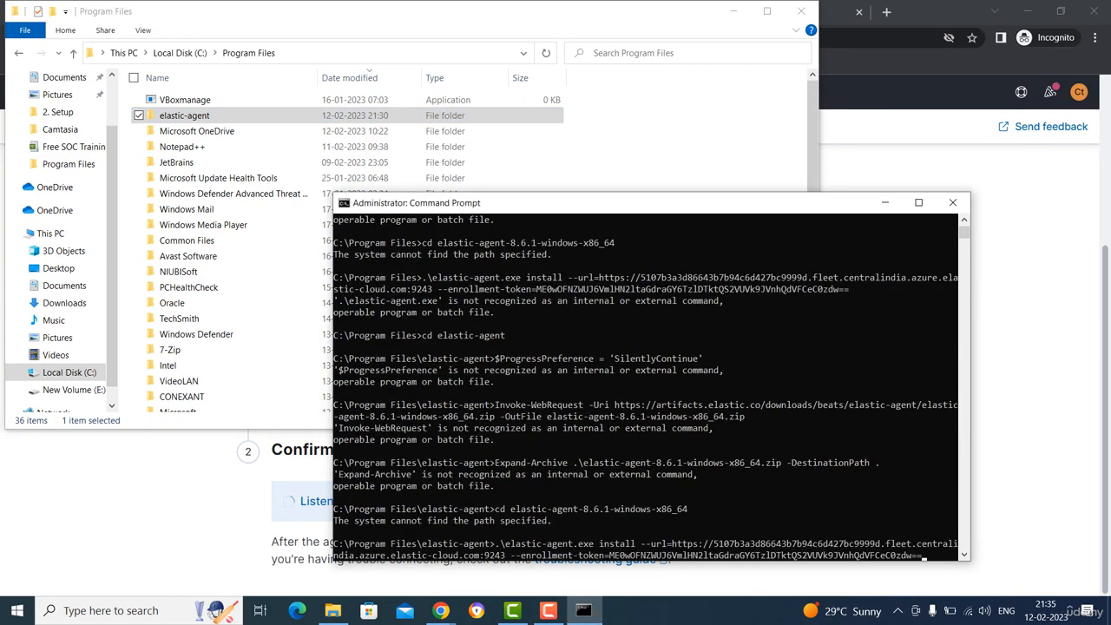
key("Return")
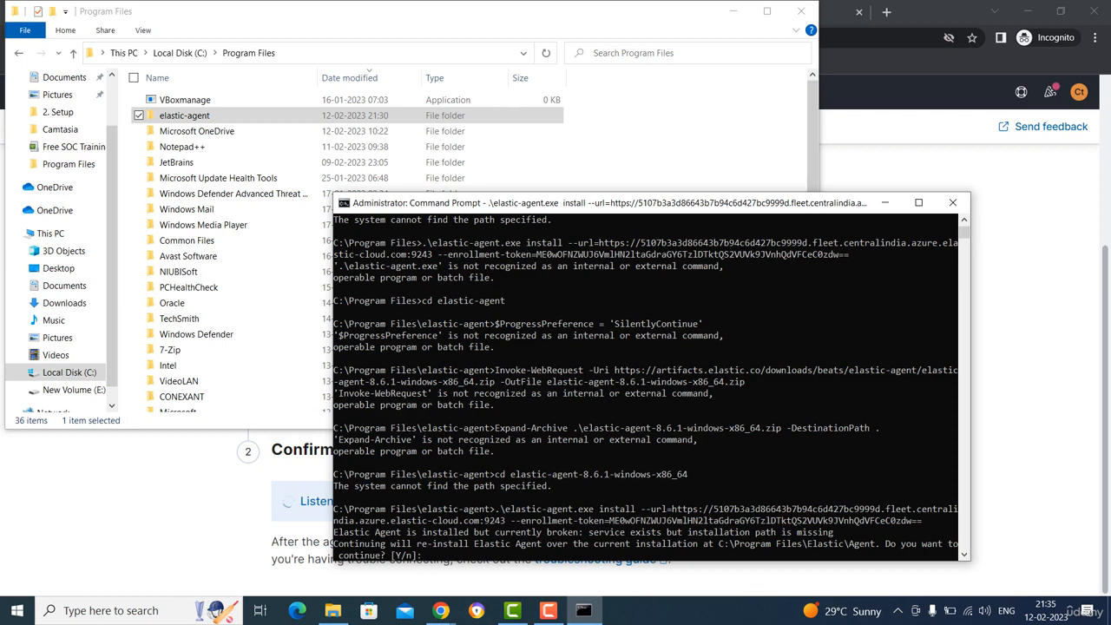
type("y")
key("Return")
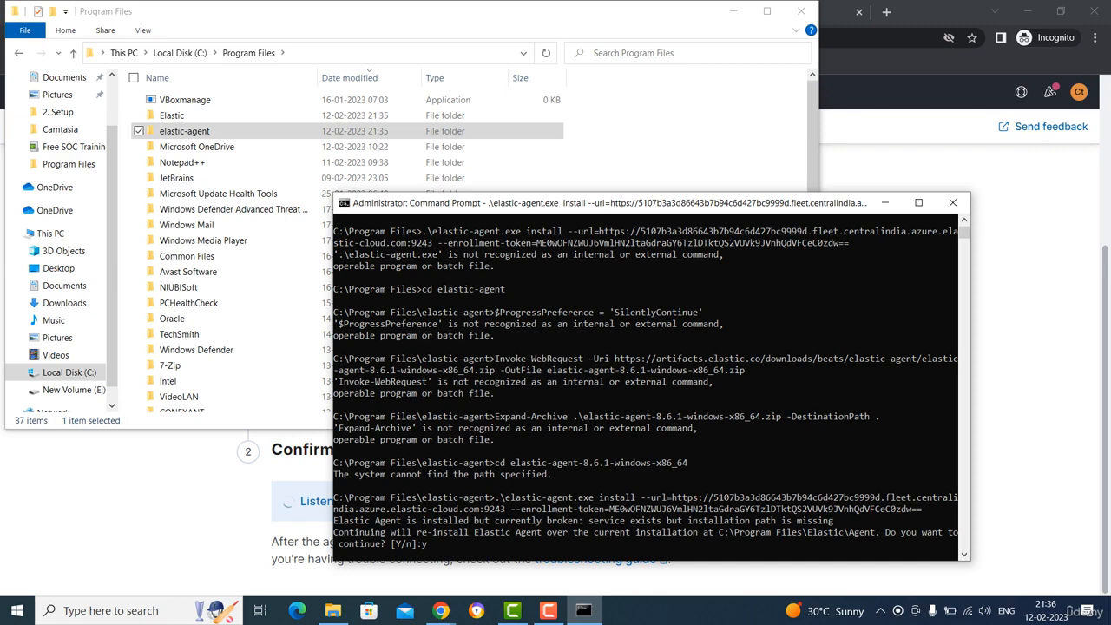
left_click(919, 202)
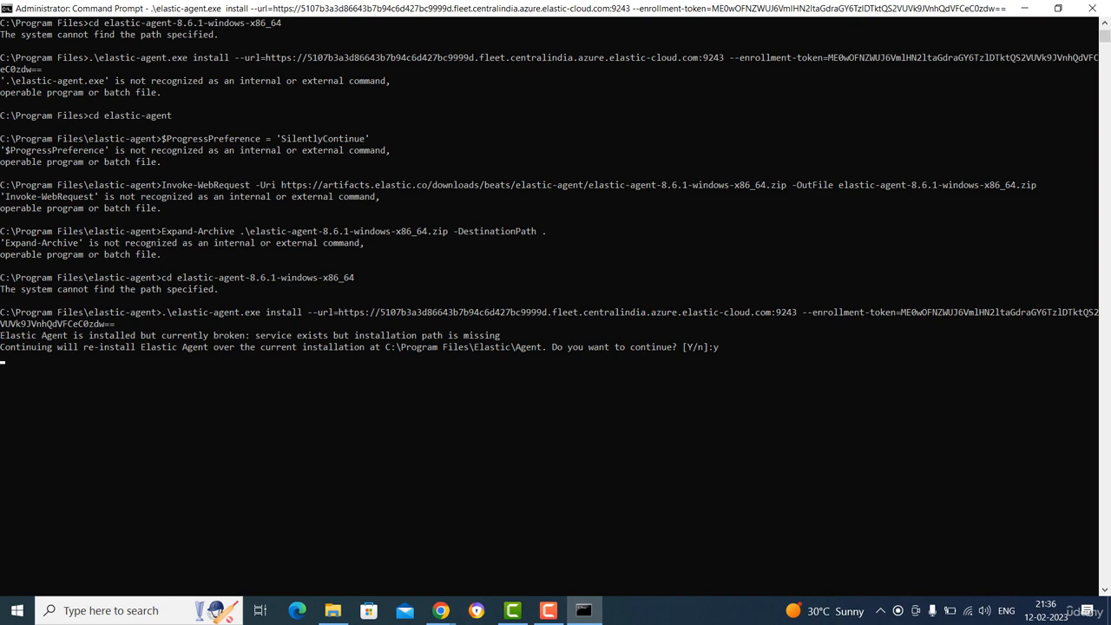
key("Return")
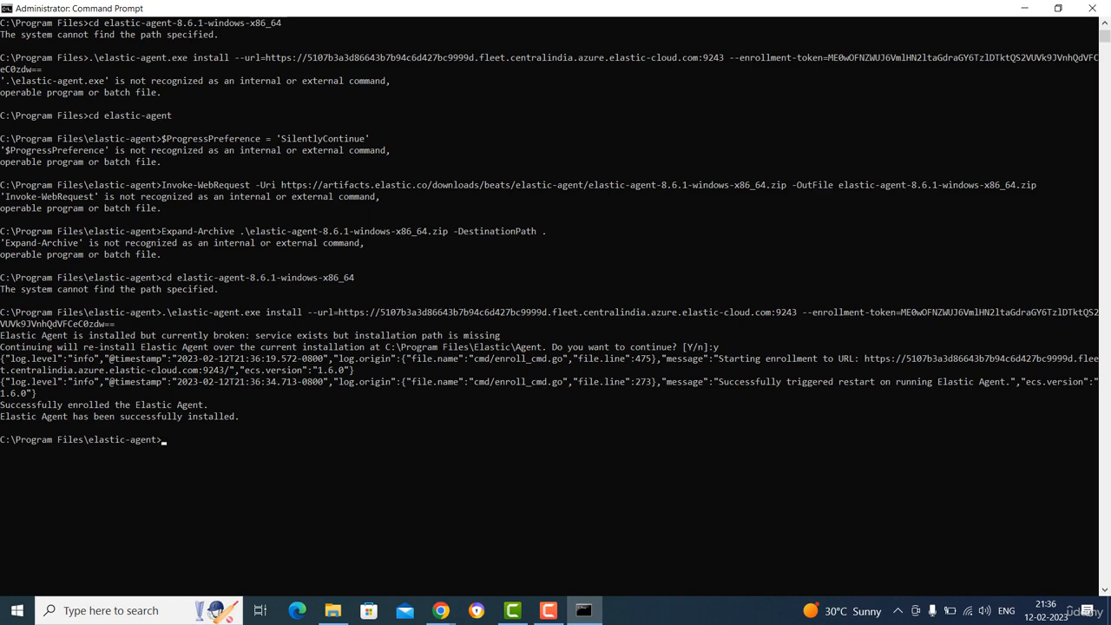
- Switch back to the System integration's Add integration page in Chrome and check the agent enrollment status
left_click(441, 610)
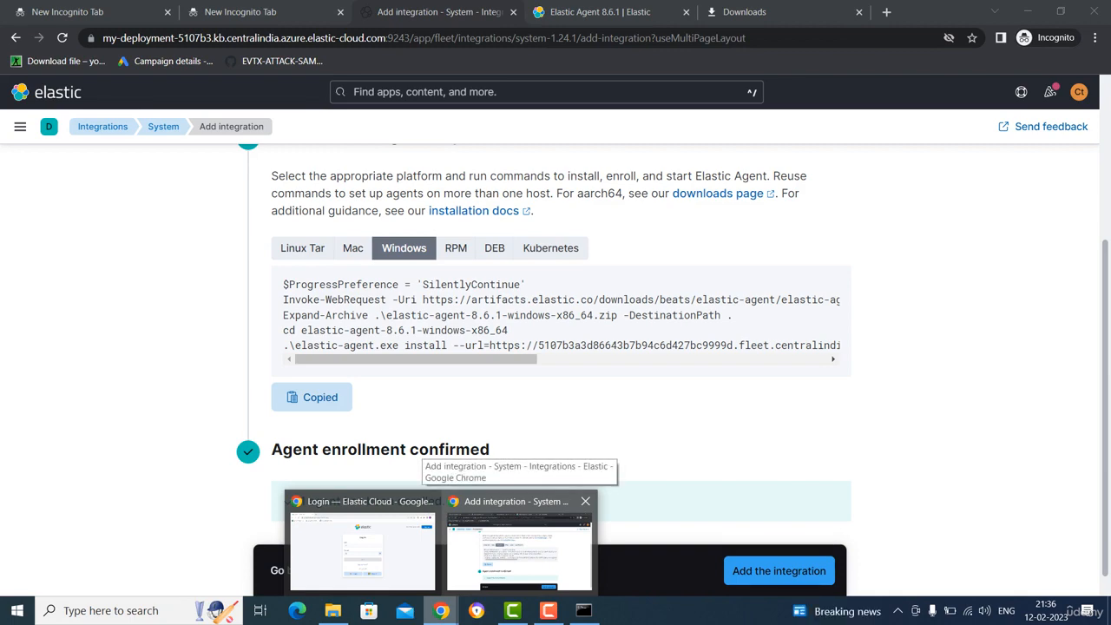
left_click(519, 550)
left_click(599, 12)
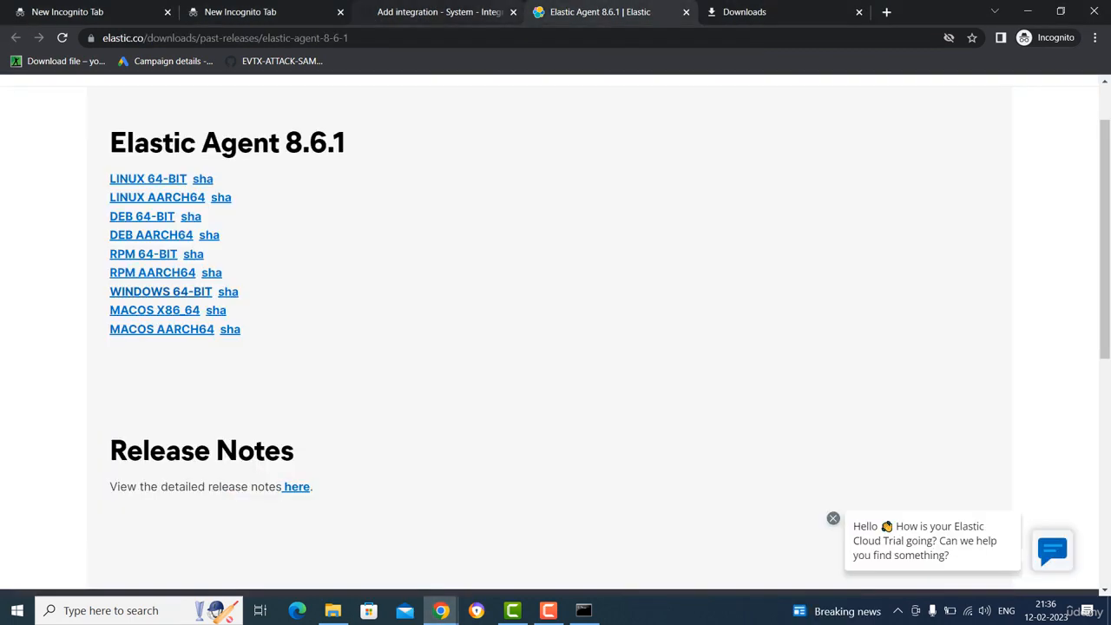
left_click(439, 12)
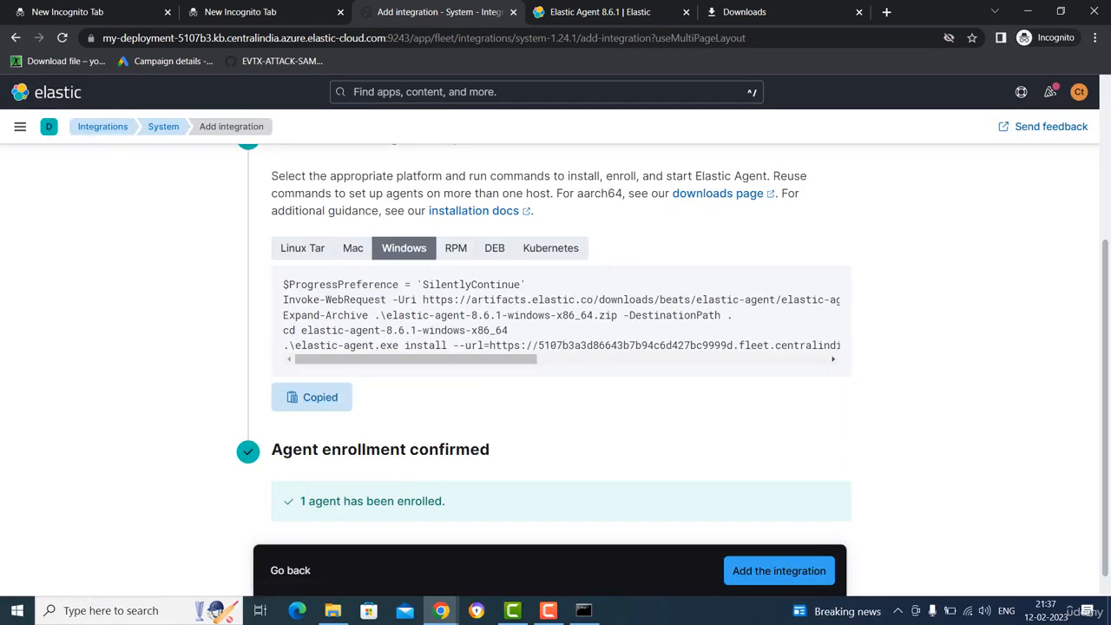
left_click(20, 127)
left_click(486, 421)
scroll(487, 421, "down", 1)
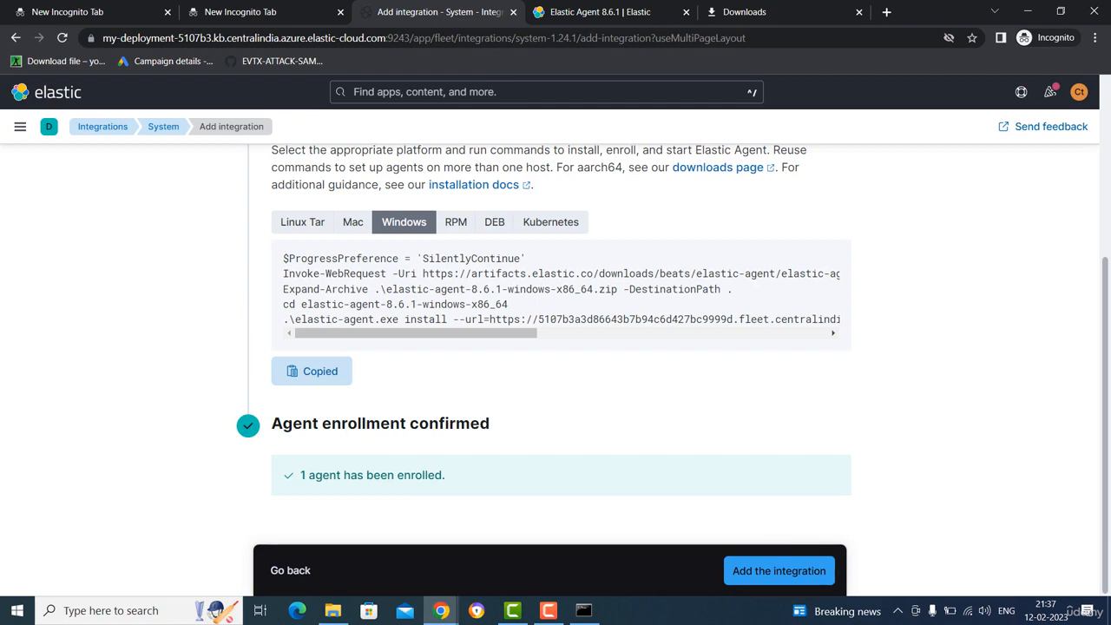
- Open Fleet from the deployment's Management section to list the enrolled agents
left_click(20, 127)
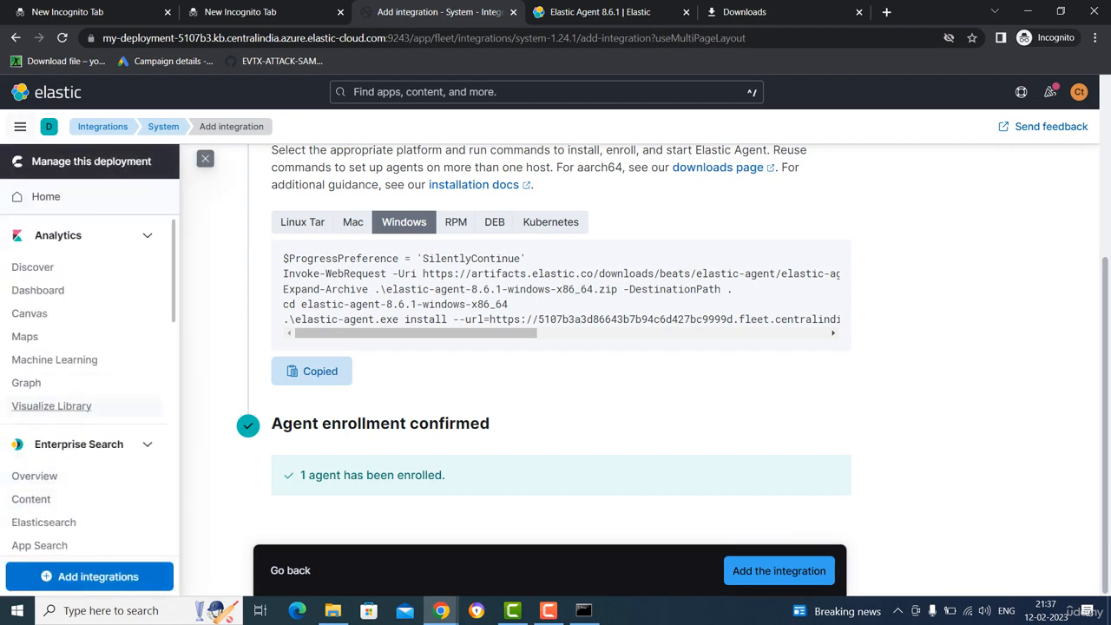
scroll(54, 430, "down", 8)
scroll(52, 460, "down", 3)
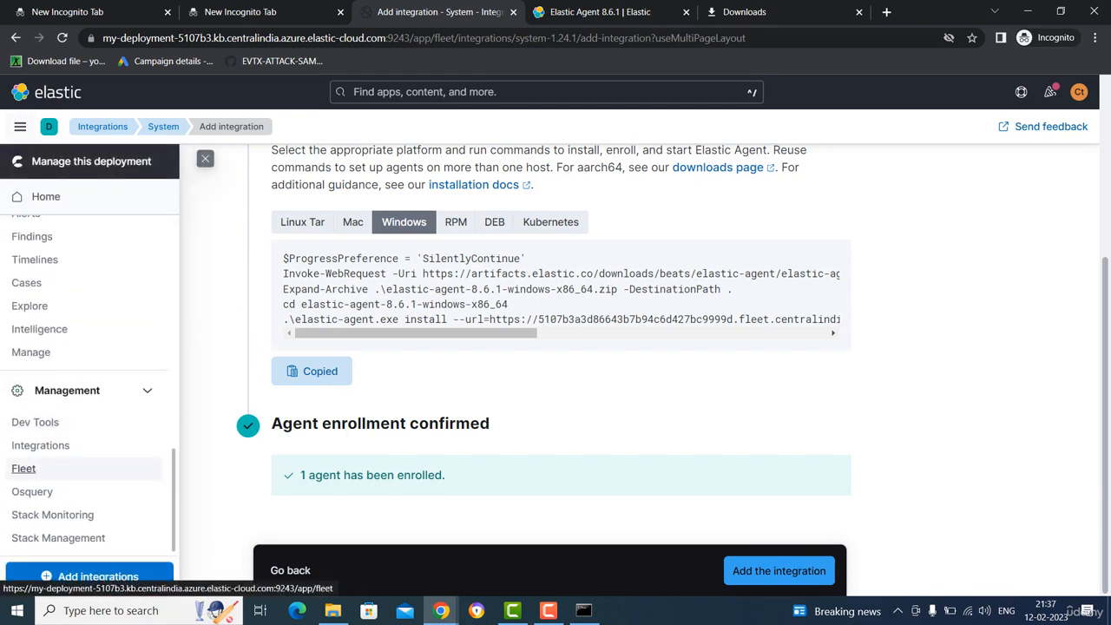
left_click(26, 469)
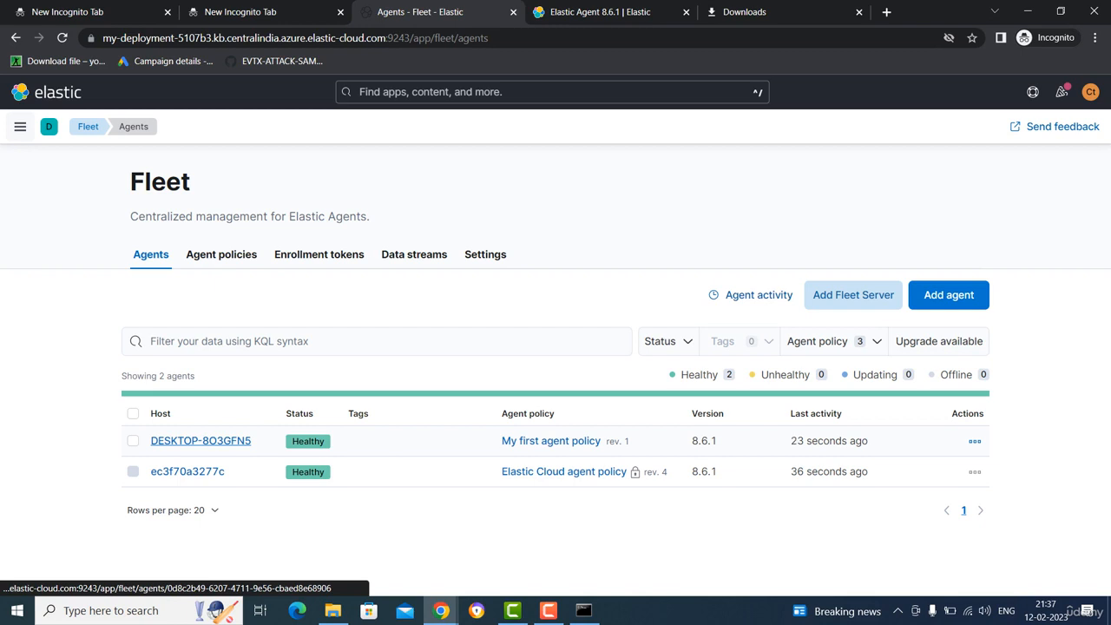
- Search Windows for "my", open the properties of This PC and check its device name against the Fleet host
left_click(17, 611)
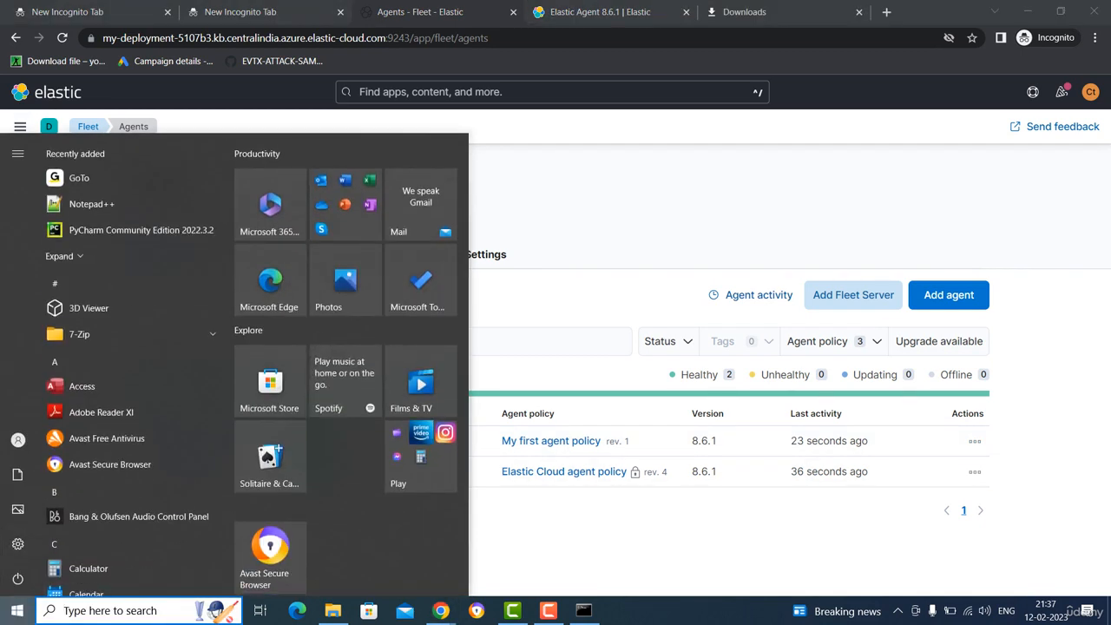
left_click(63, 611)
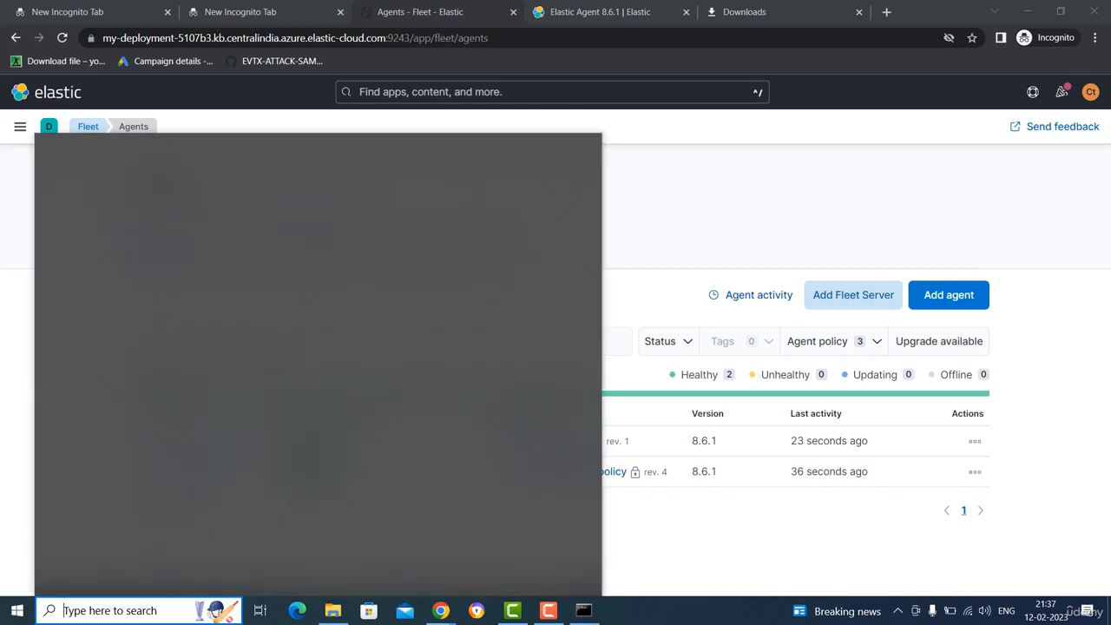
type("my")
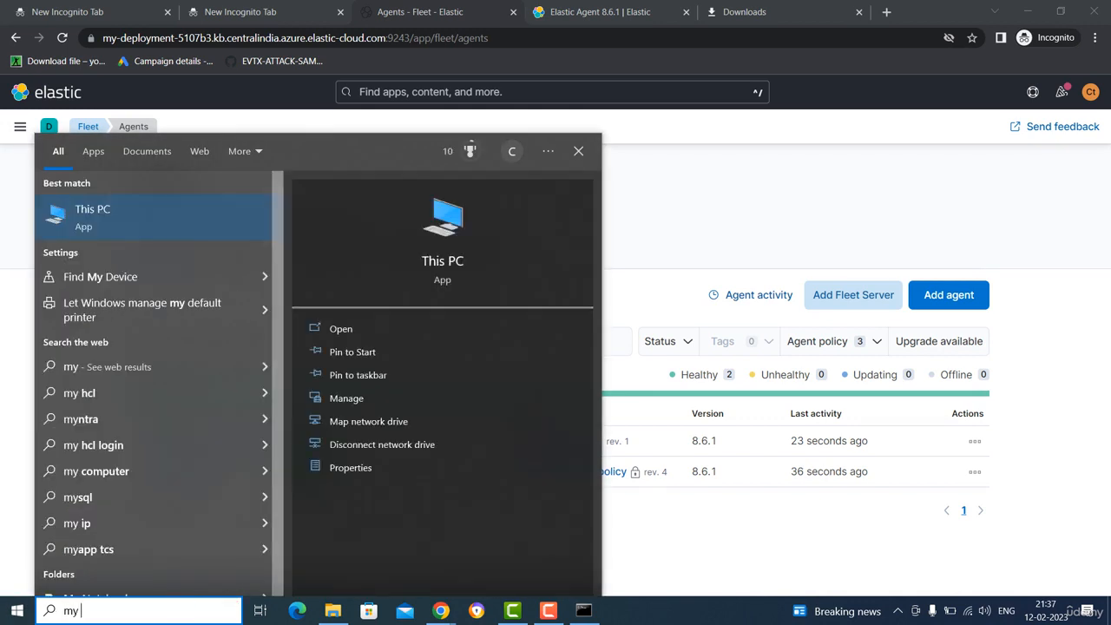
right_click(137, 221)
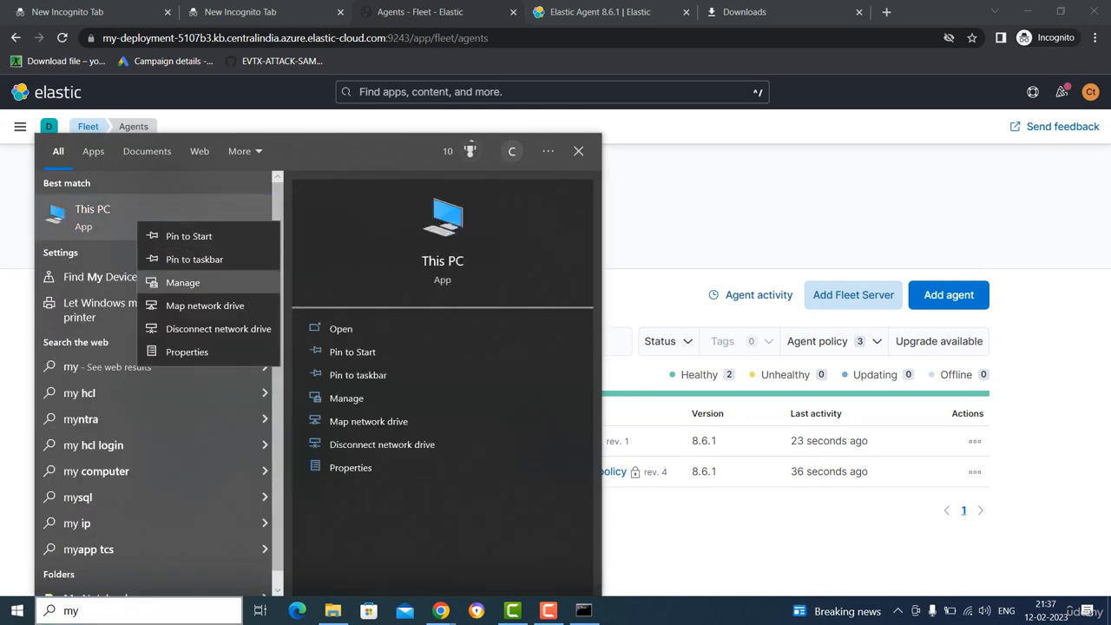
left_click(187, 351)
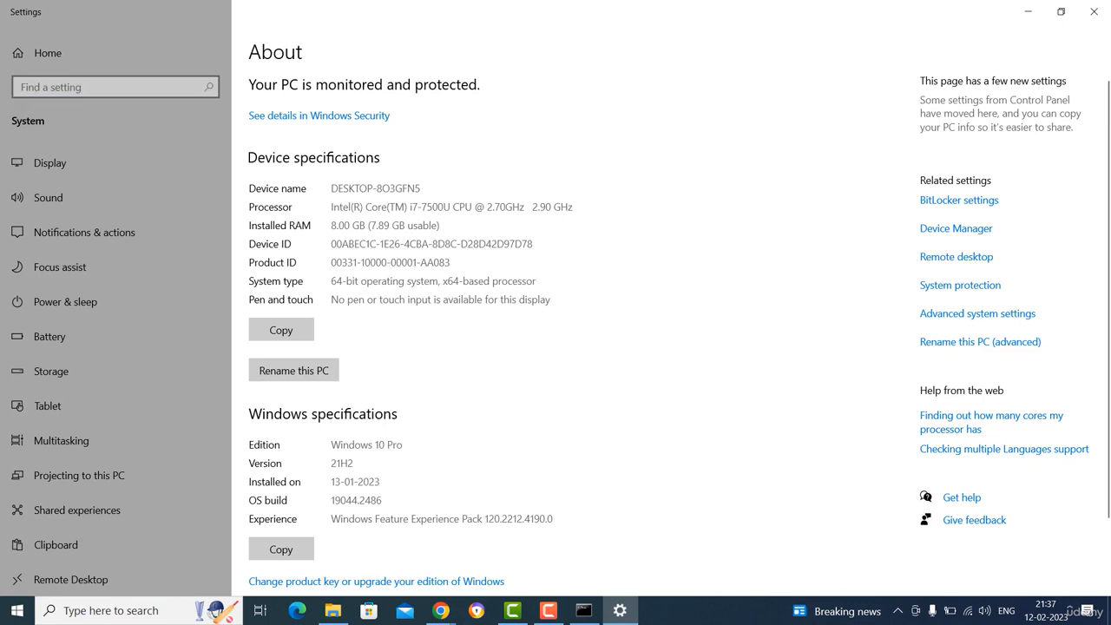
double_click(399, 189)
- Put away the Settings window and open the details of the DESKTOP-8O3GFN5 agent in Fleet
left_click(1028, 11)
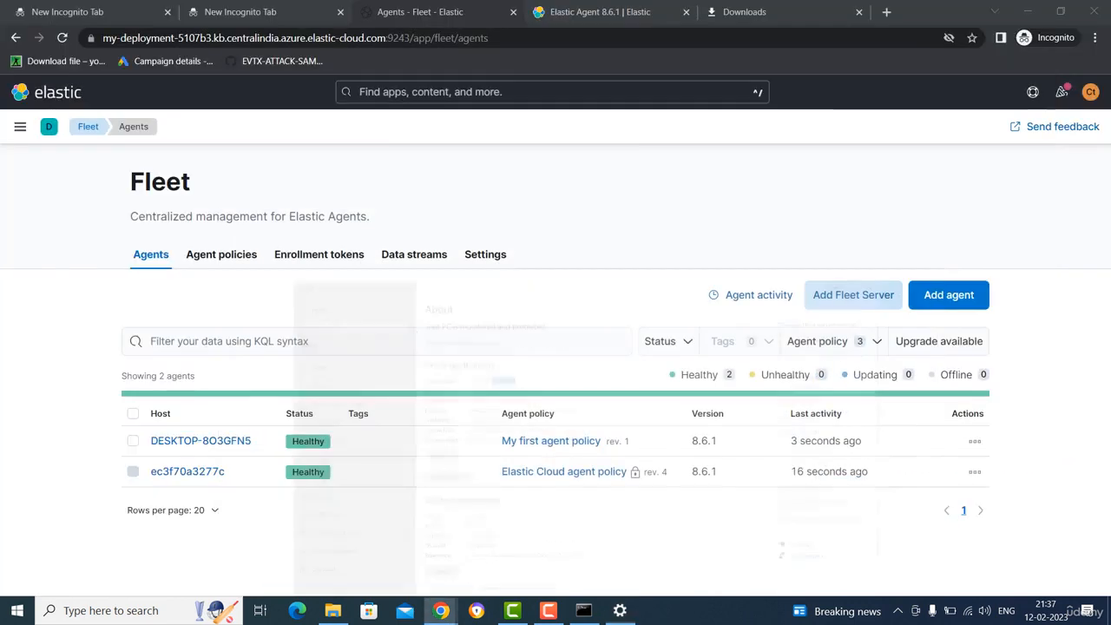
left_click(200, 441)
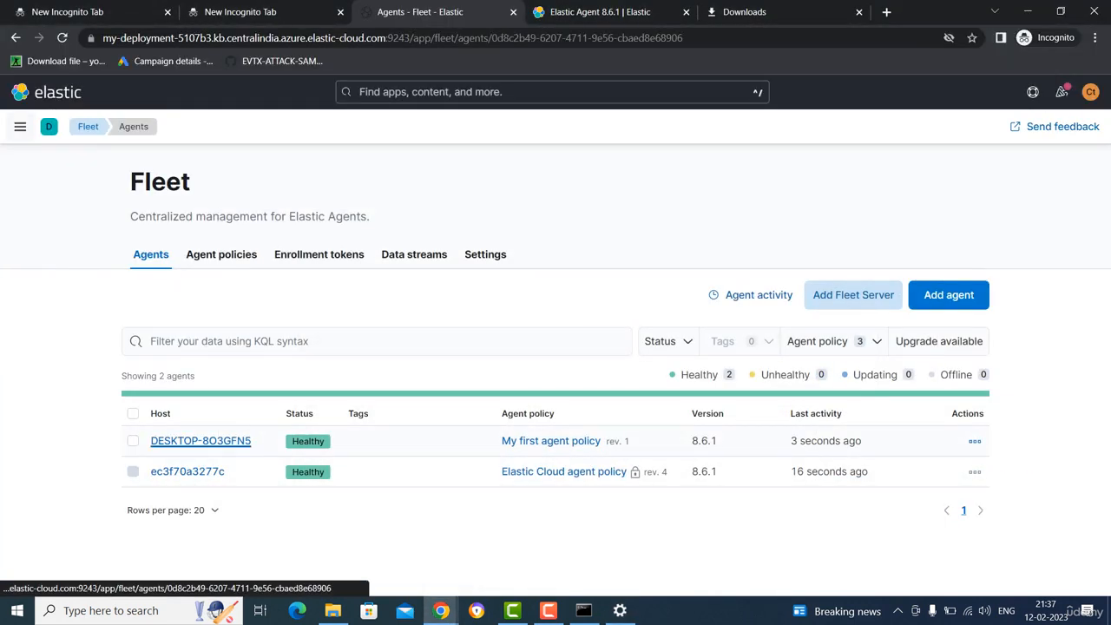
- Examine the agent's overview details, including its agent ID, platform, logging level and log monitoring setting
scroll(556, 347, "down", 1)
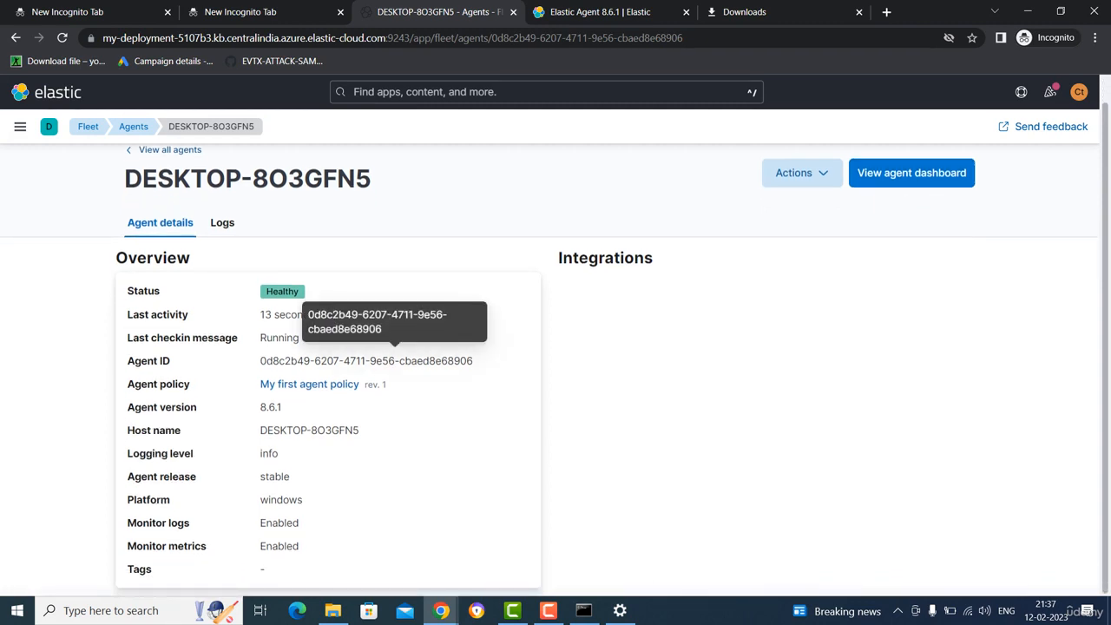
left_click_drag(261, 361, 473, 361)
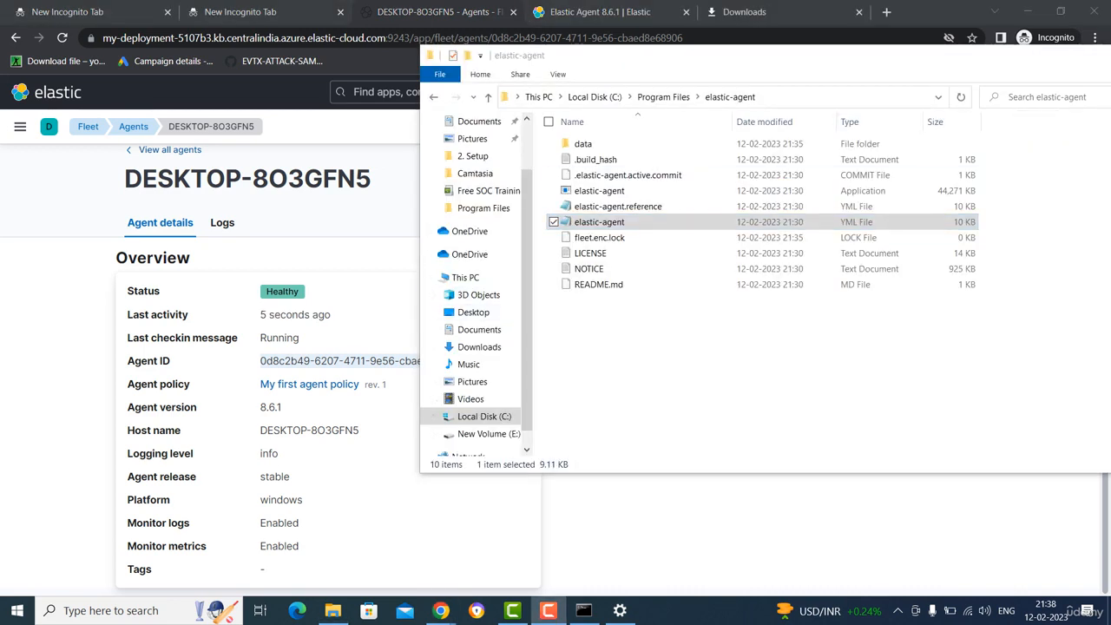
left_click(220, 338)
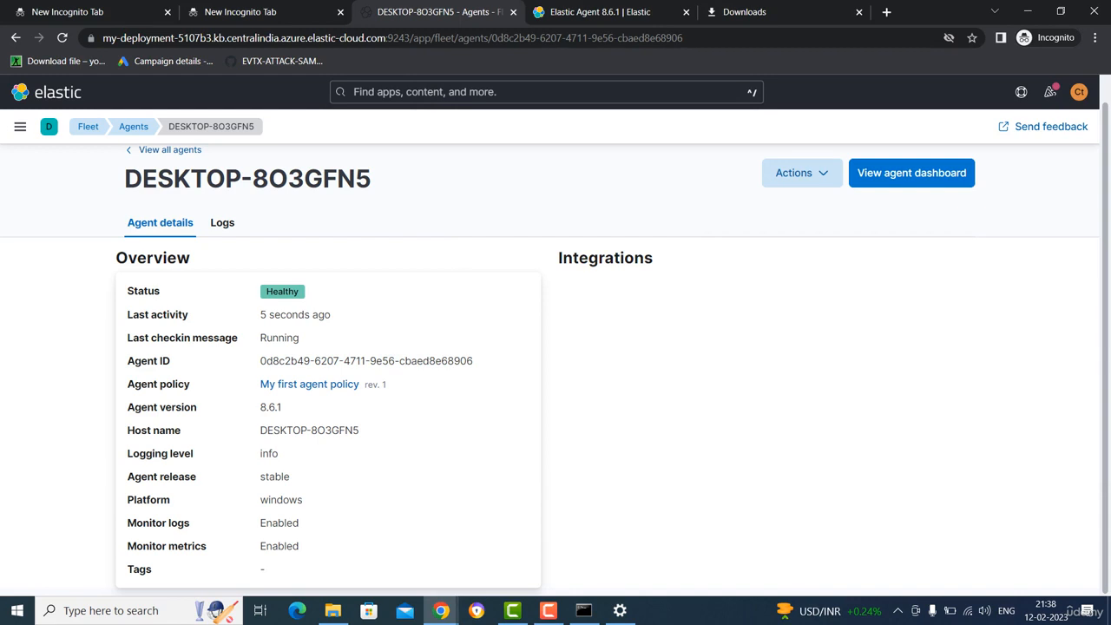
left_click_drag(178, 523, 300, 524)
double_click(281, 500)
double_click(148, 453)
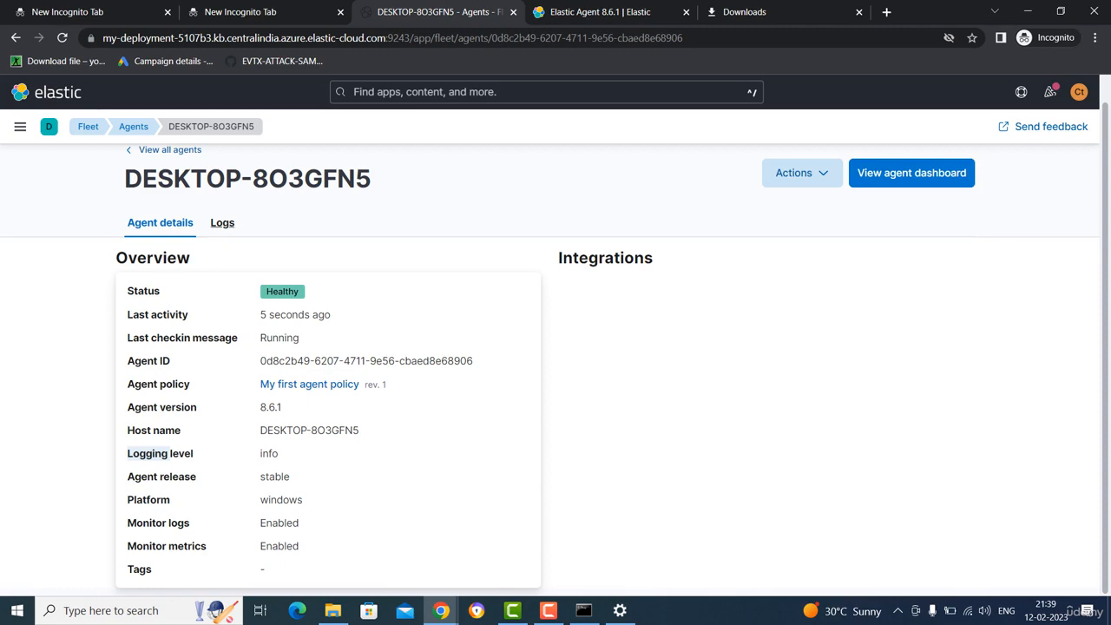
- Open the logs of the DESKTOP-8O3GFN5 agent and examine the most recent elastic_agent entries
left_click(222, 222)
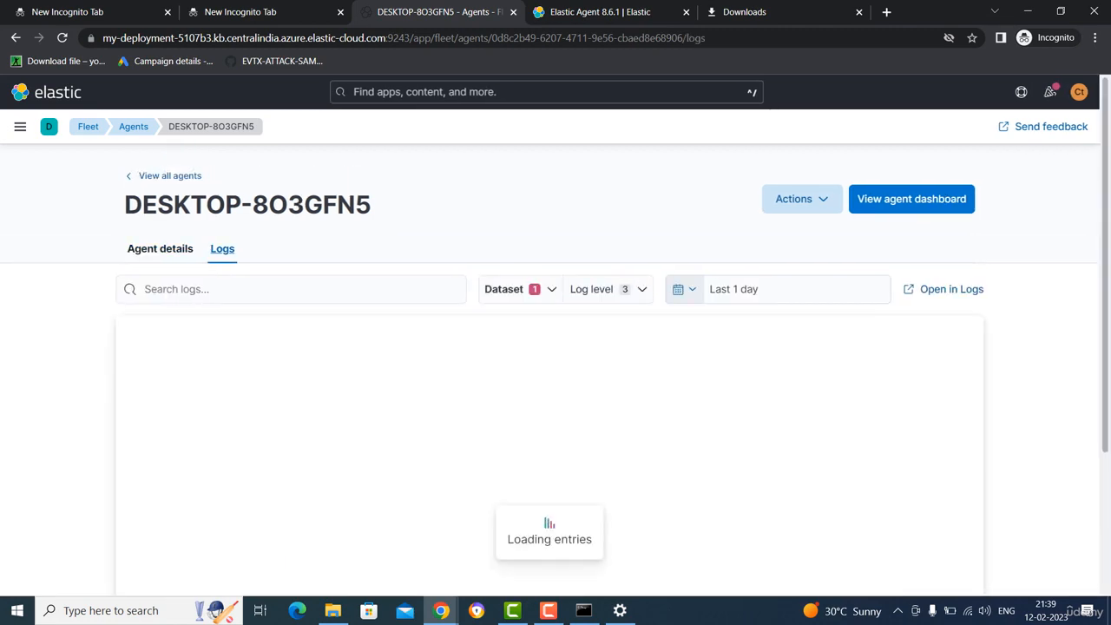
scroll(548, 395, "down", 1)
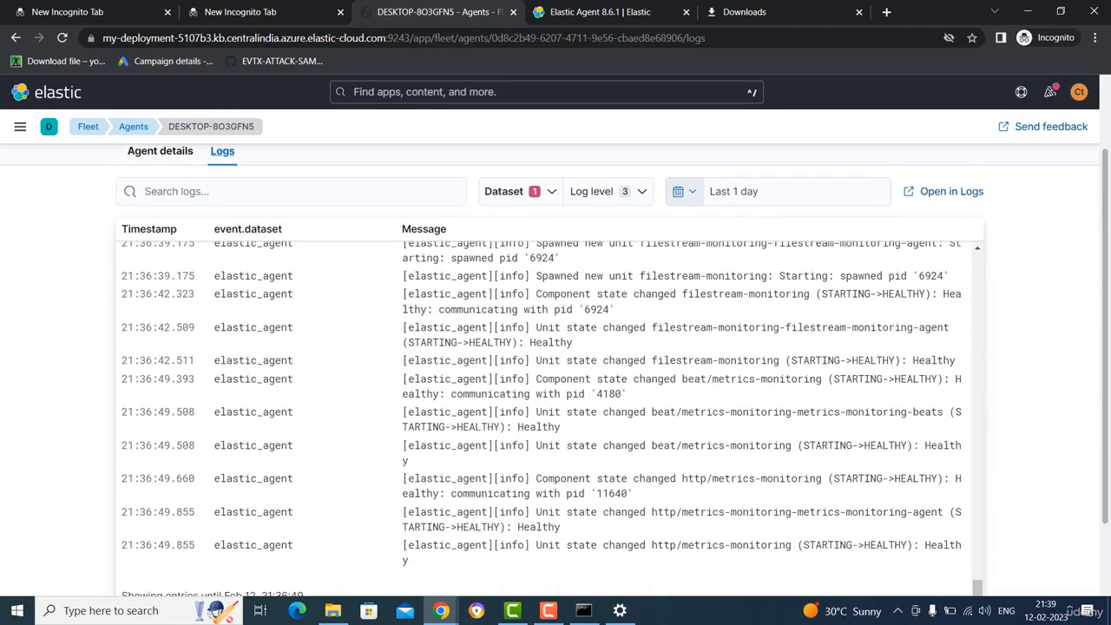
scroll(549, 399, "up", 2)
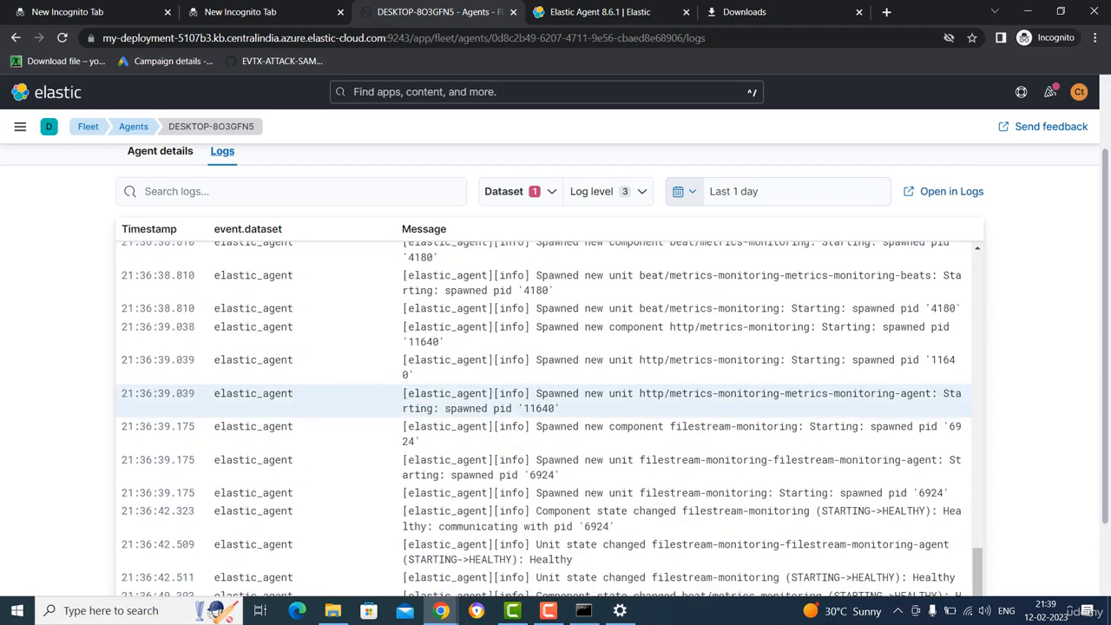
scroll(548, 399, "up", 3)
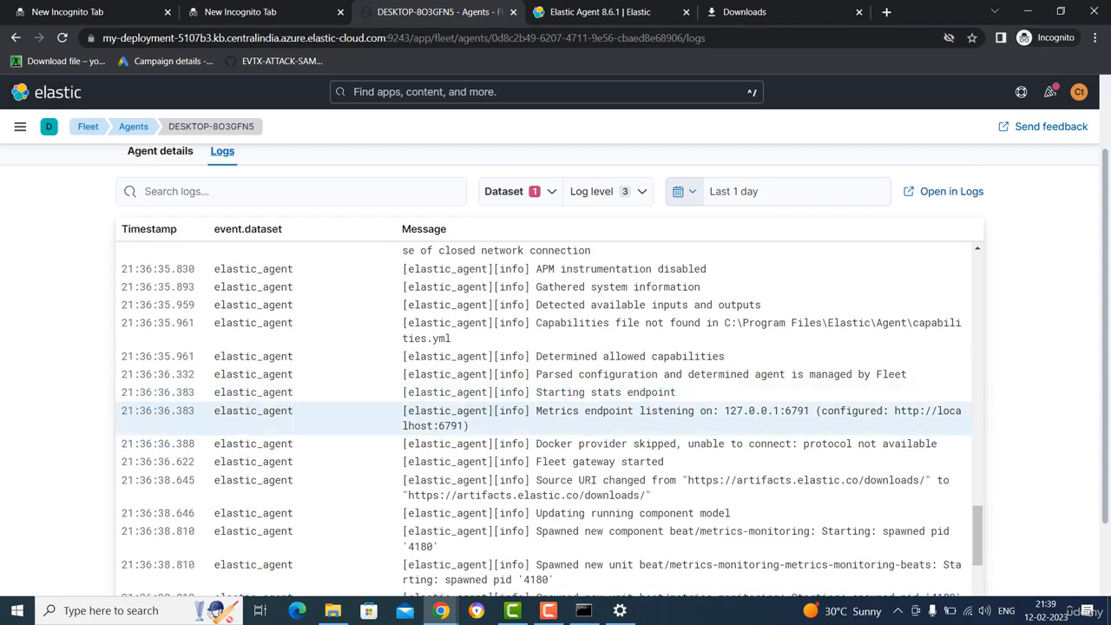
scroll(549, 415, "down", 6)
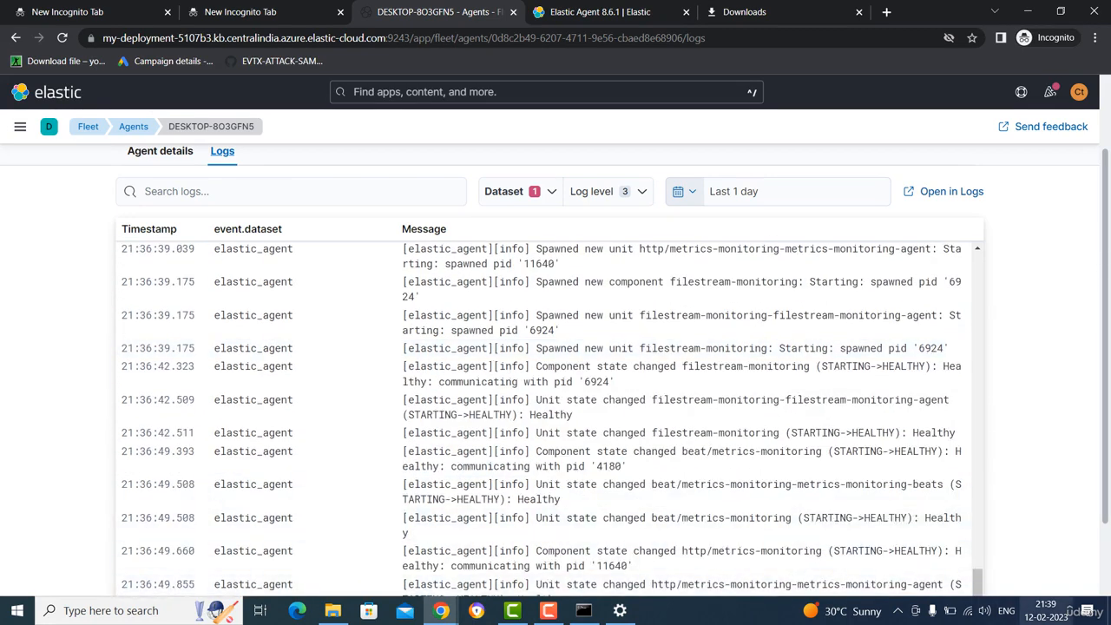
scroll(549, 491, "down", 2)
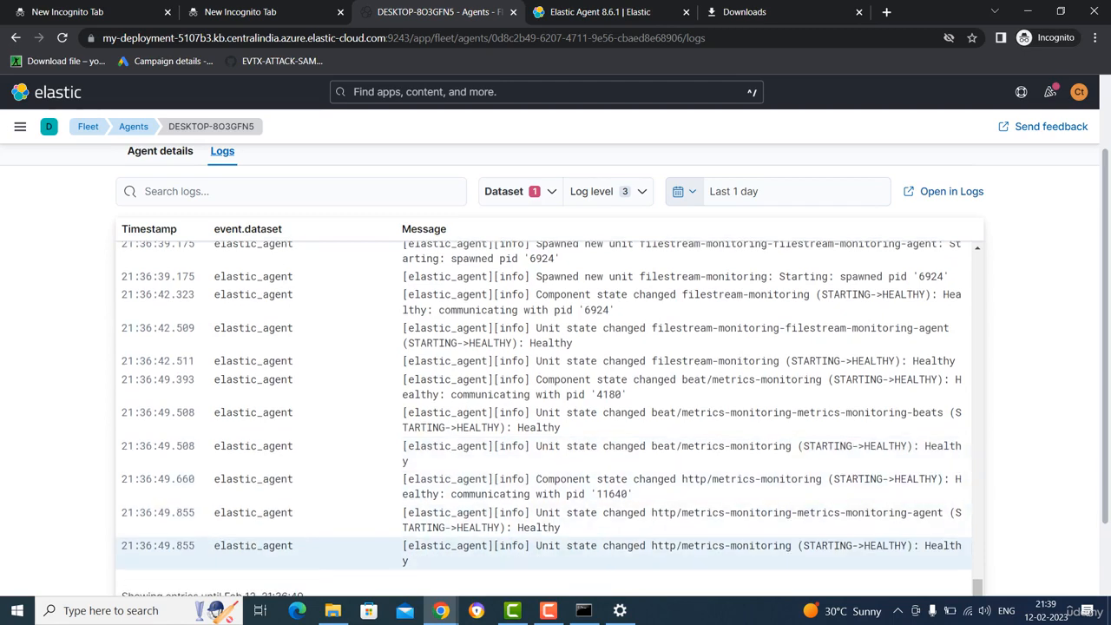
scroll(549, 521, "down", 1)
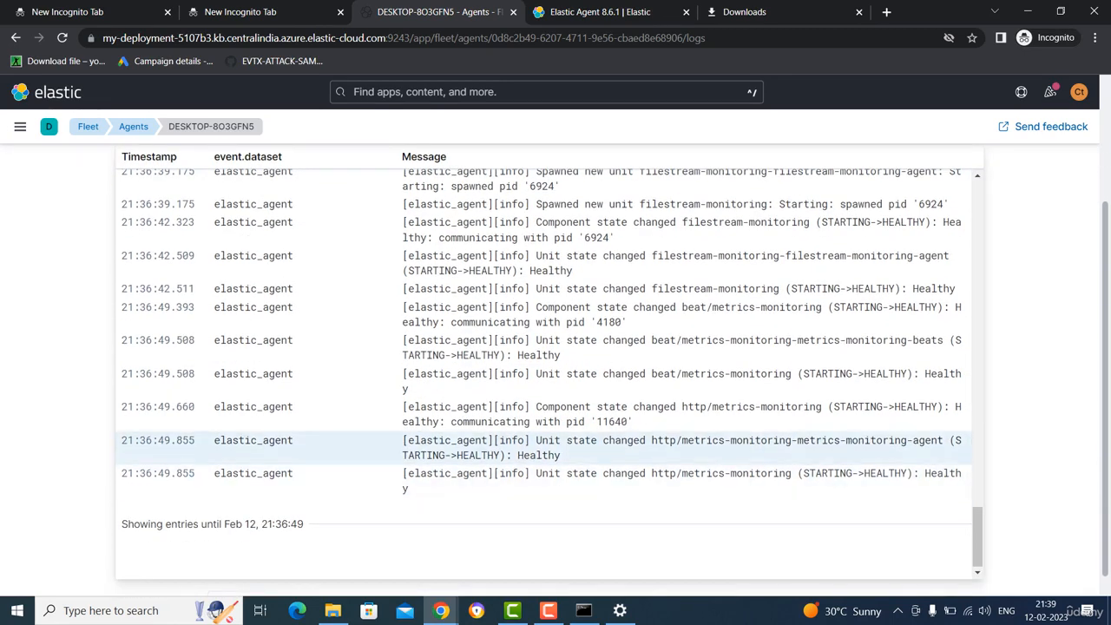
left_click_drag(140, 442, 305, 476)
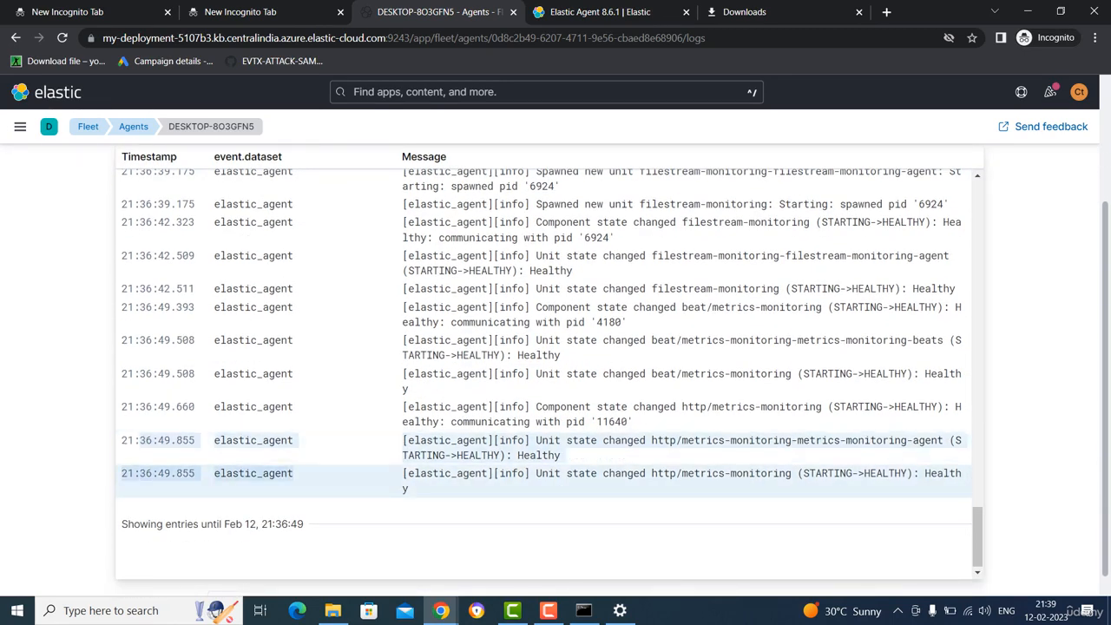
- Read back through the older agent log messages, checking the filestream-monitoring and http/metrics-monitoring unit start-ups
scroll(549, 374, "up", 3)
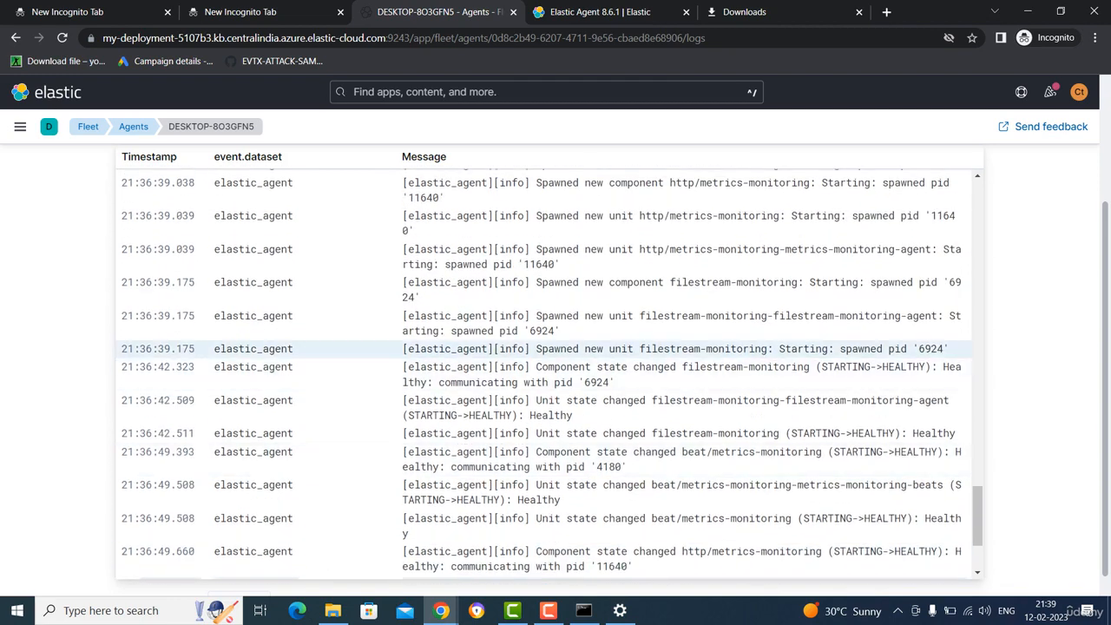
left_click_drag(591, 349, 823, 348)
scroll(823, 348, "up", 1)
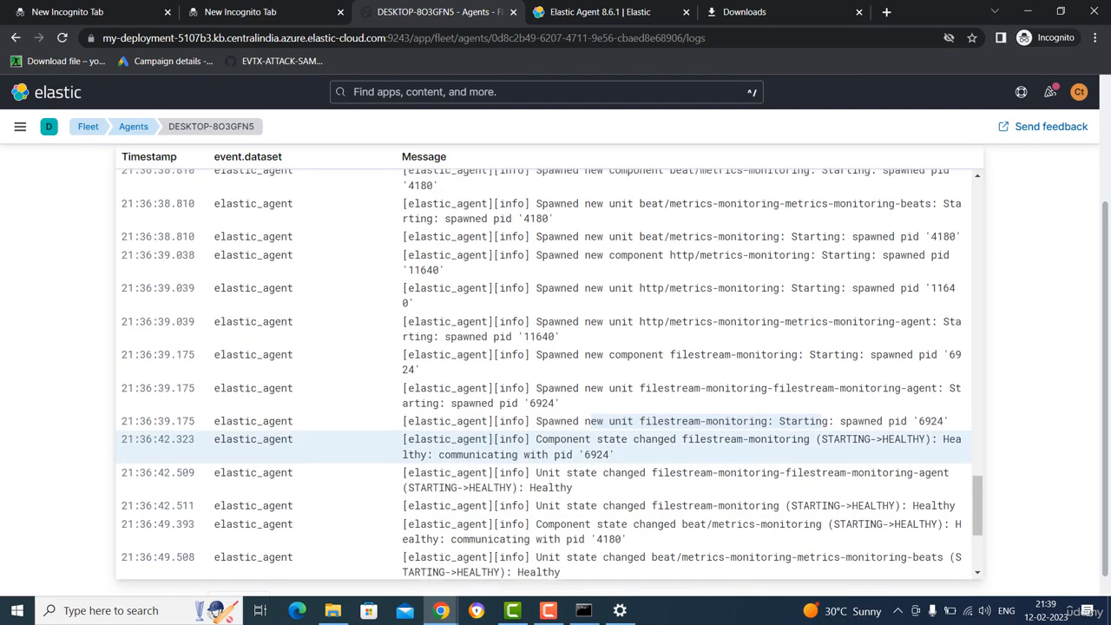
left_click_drag(585, 322, 824, 321)
scroll(823, 336, "up", 5)
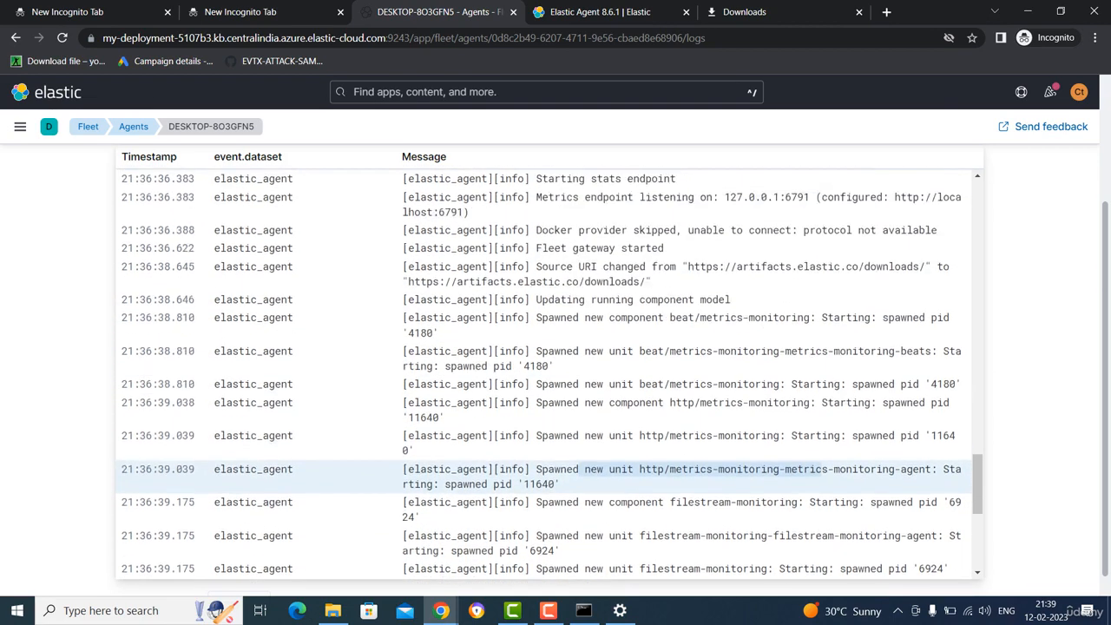
scroll(823, 343, "up", 6)
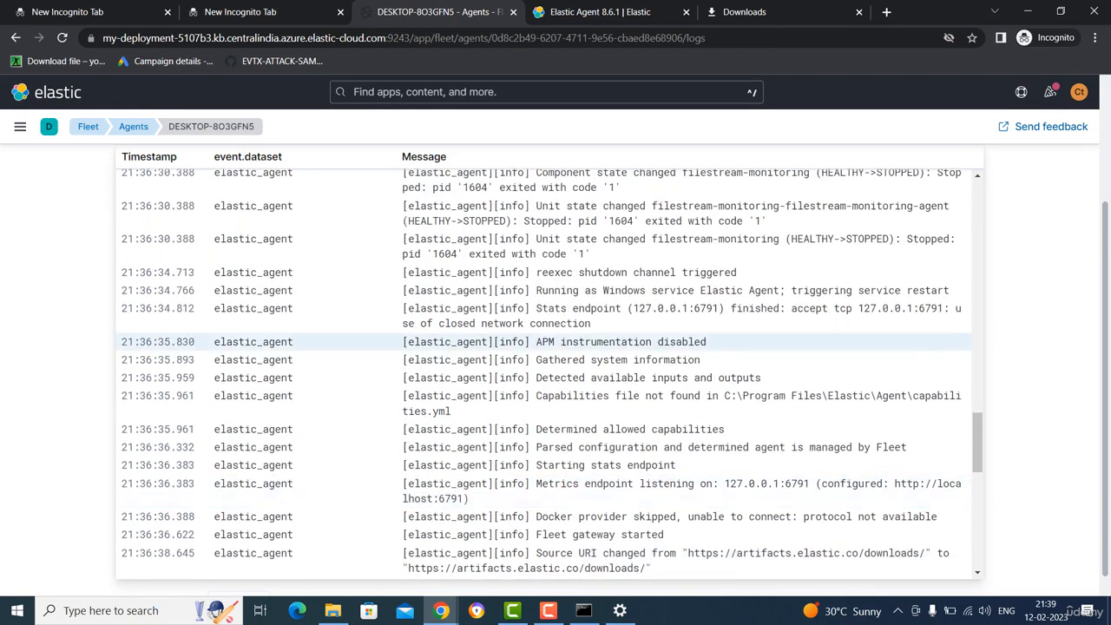
scroll(823, 345, "up", 10)
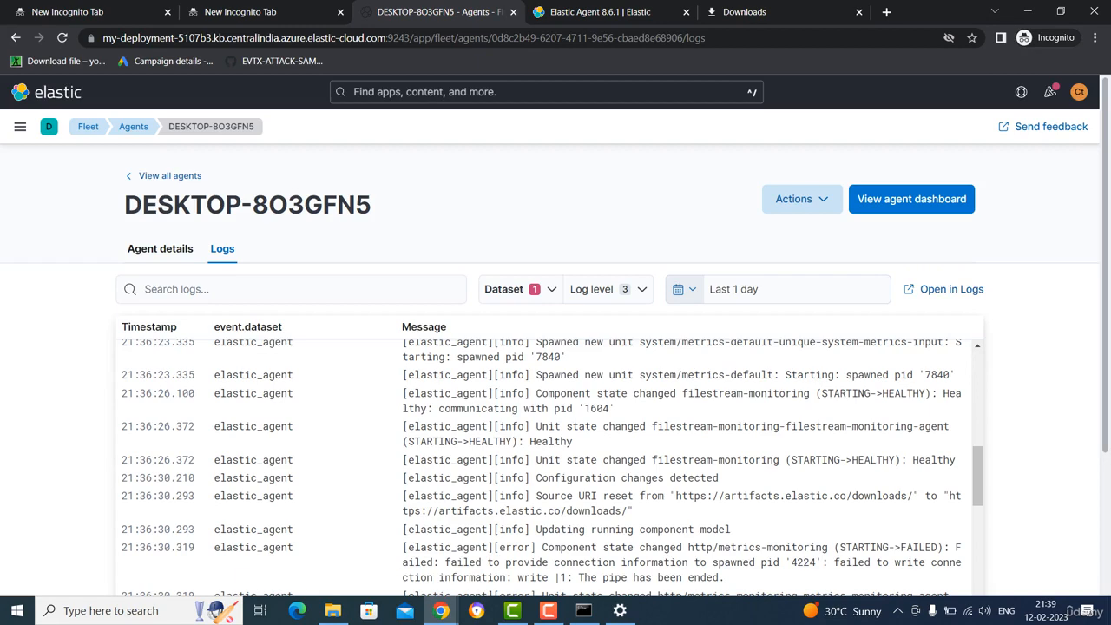
- Open the Hosts page under Explore in Elastic Security and check the DESKTOP-8O3GFN5 entry in the host list
left_click(20, 126)
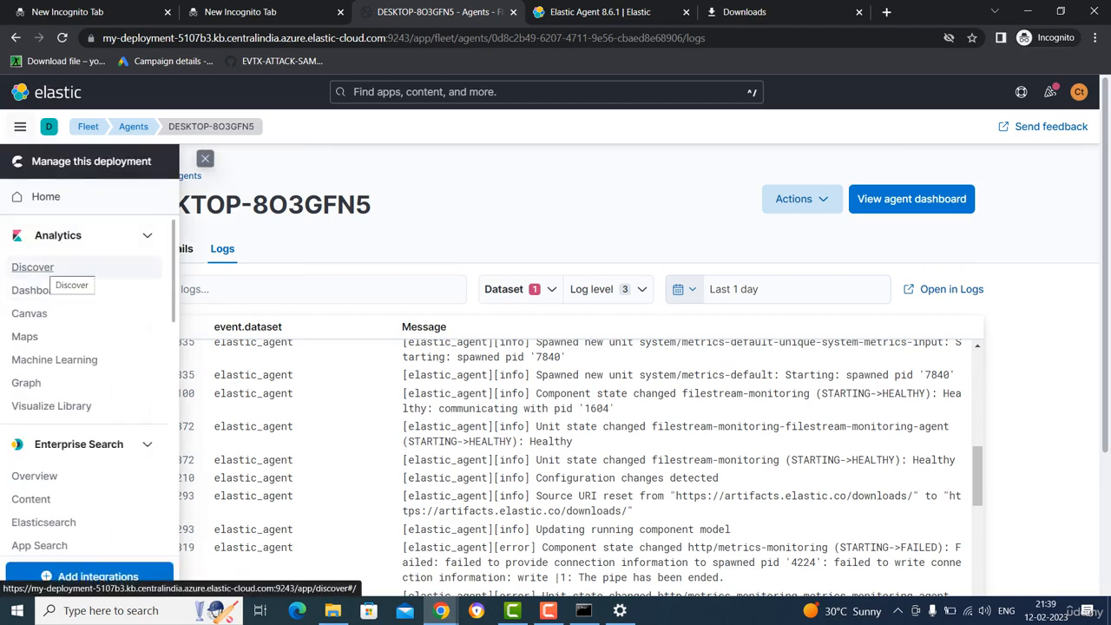
scroll(52, 382, "down", 10)
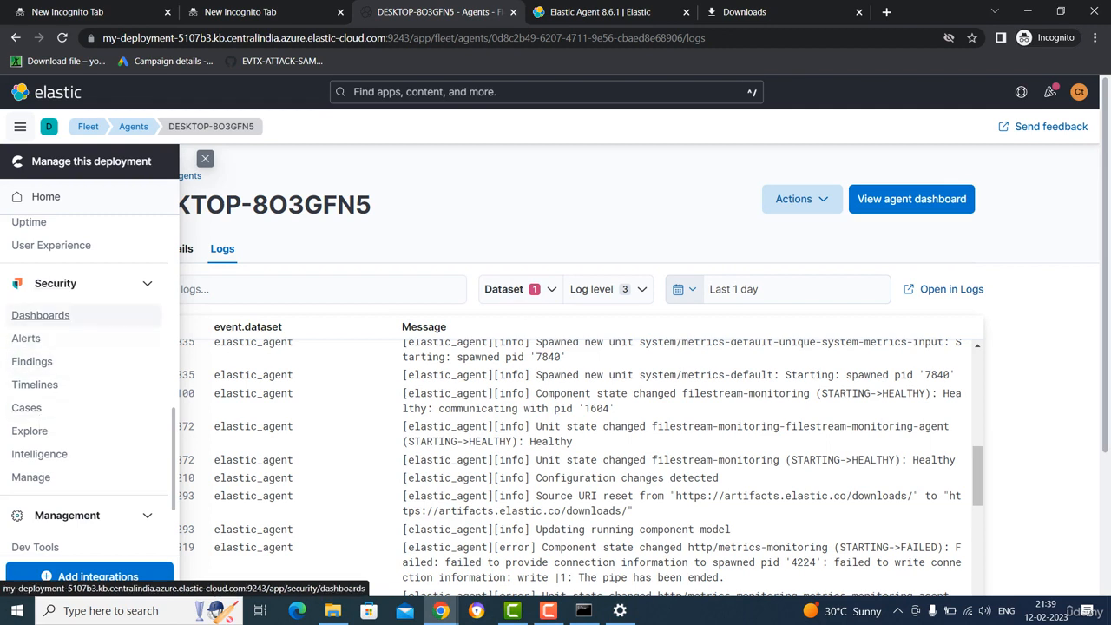
left_click(56, 283)
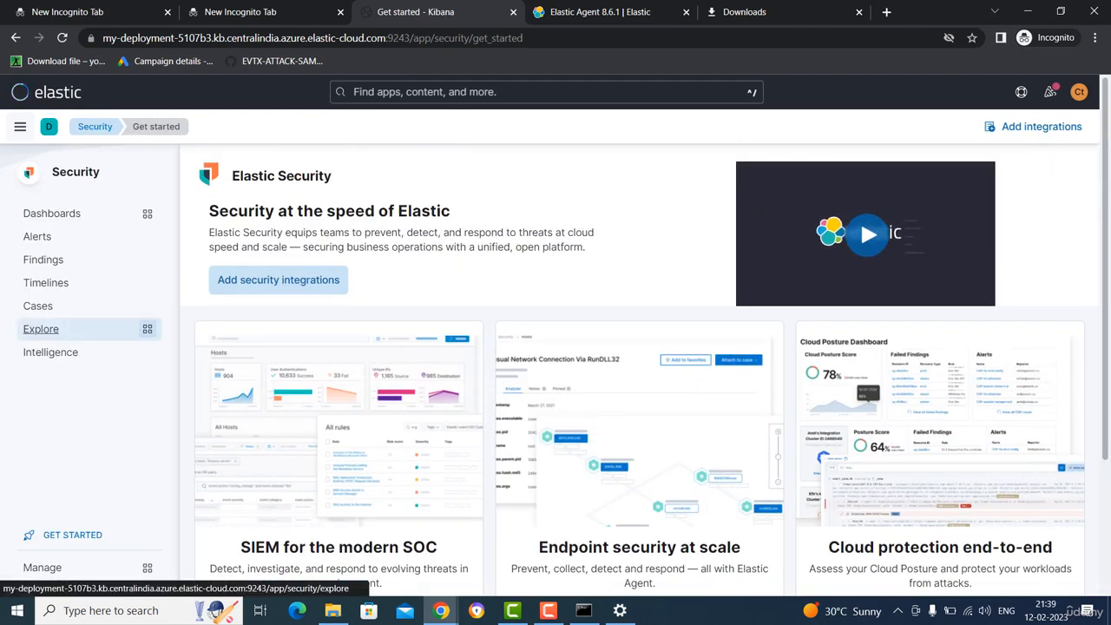
left_click(148, 329)
left_click(213, 205)
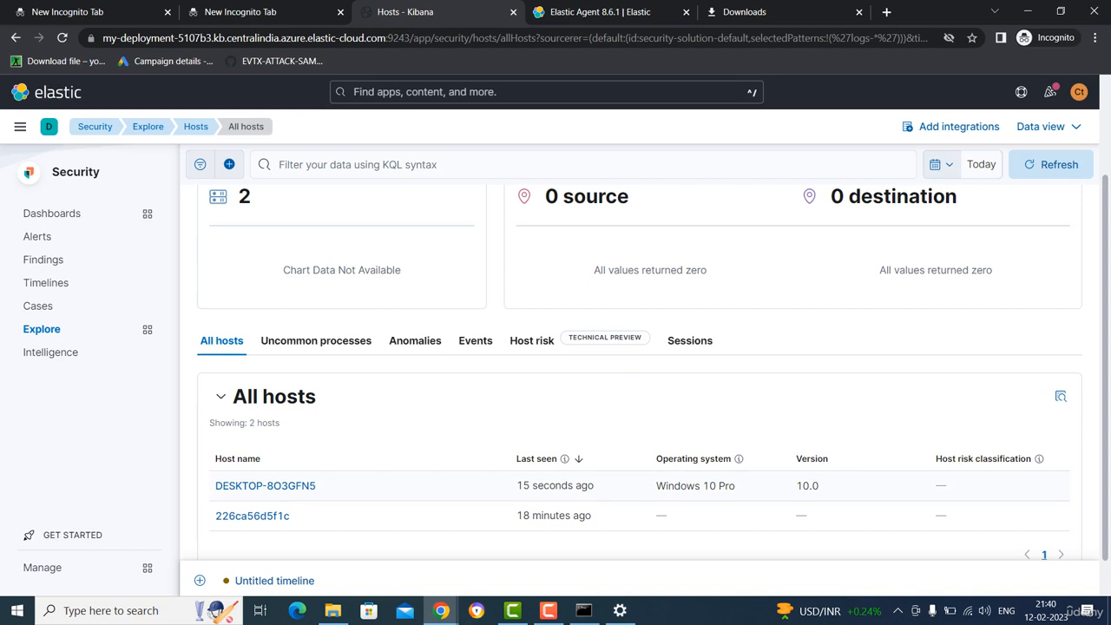
mouse_move(265, 486)
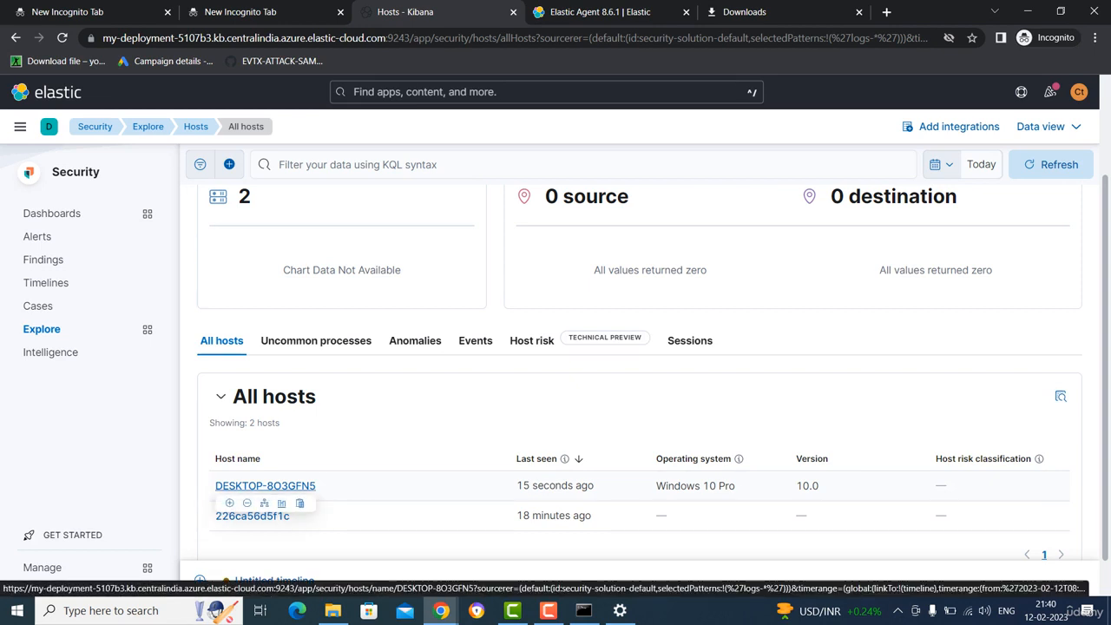
- Show the host events in Security and examine the event histogram and the table of today's events
left_click(475, 340)
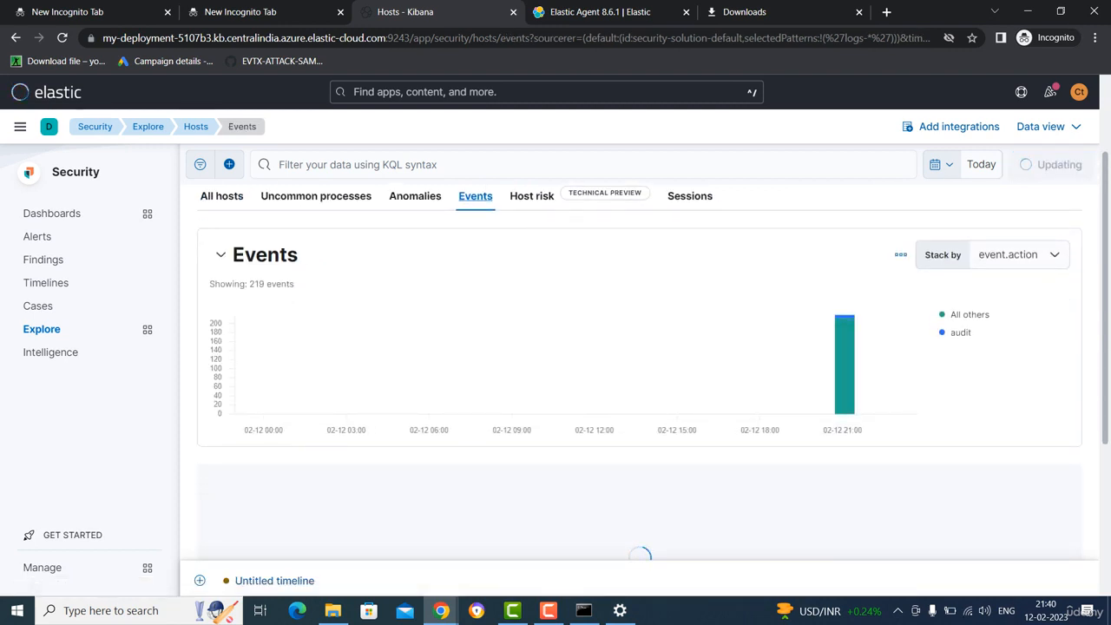
scroll(640, 372, "down", 2)
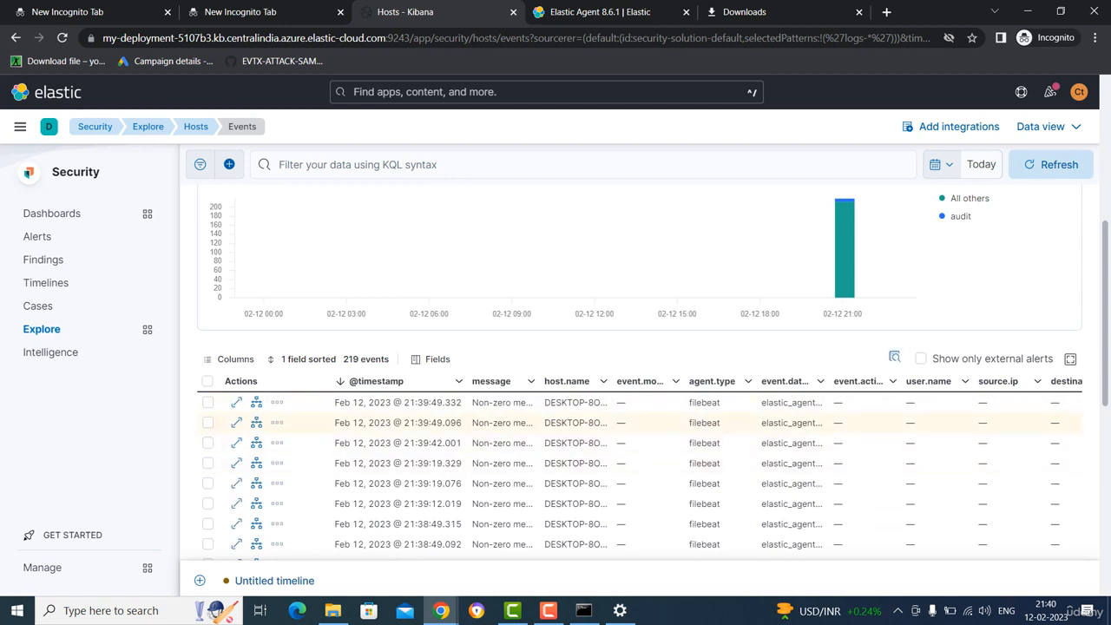
scroll(747, 442, "down", 2)
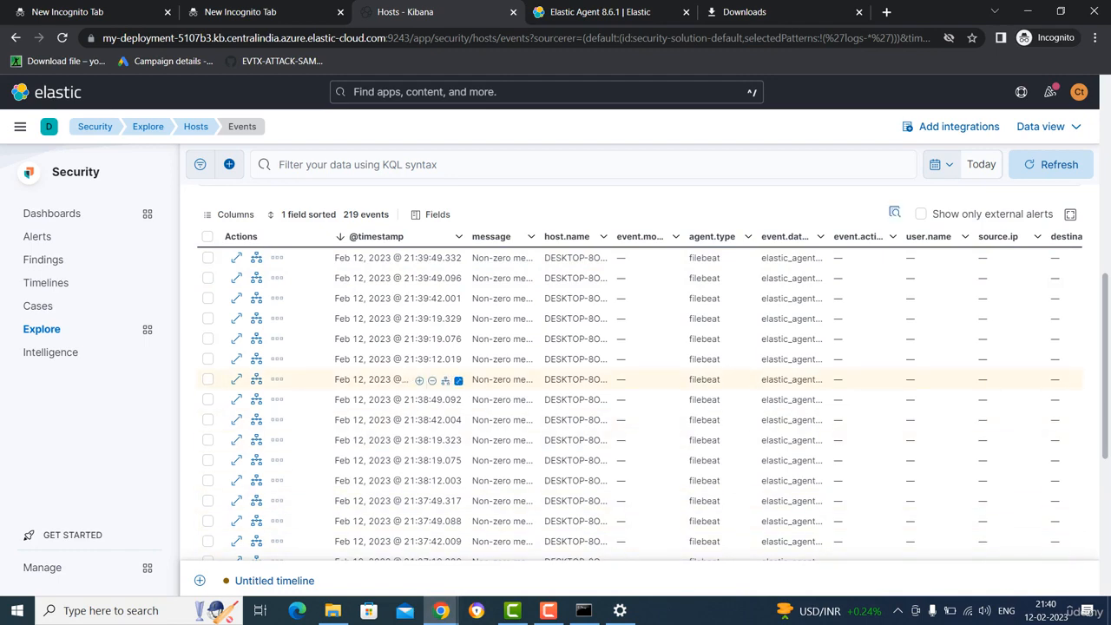
scroll(452, 379, "down", 5)
scroll(452, 380, "up", 15)
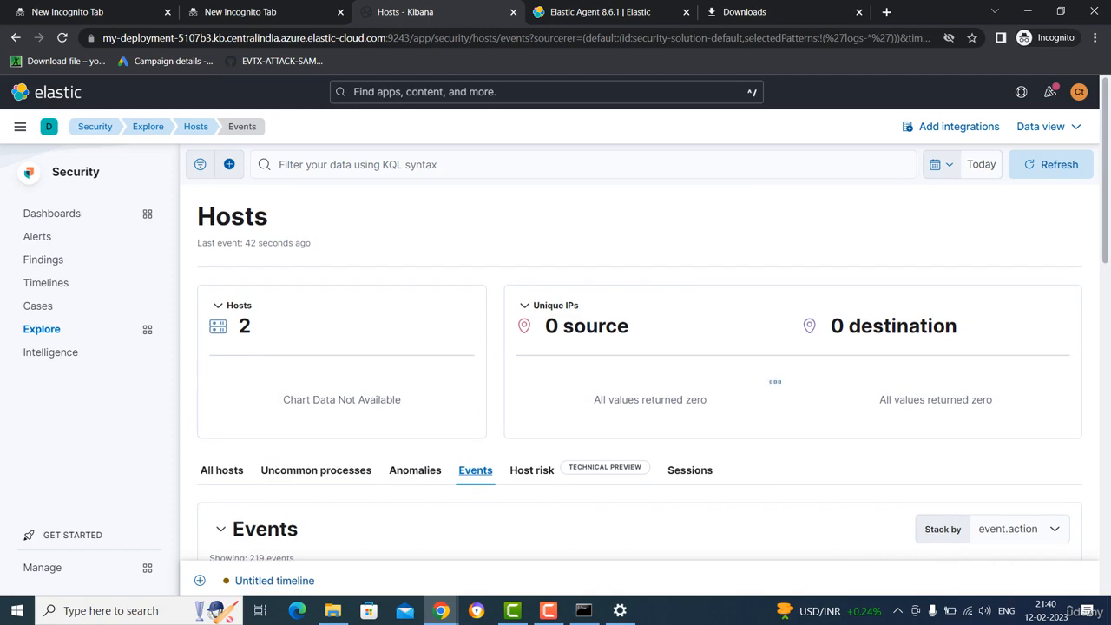
scroll(452, 379, "down", 5)
scroll(573, 388, "down", 1)
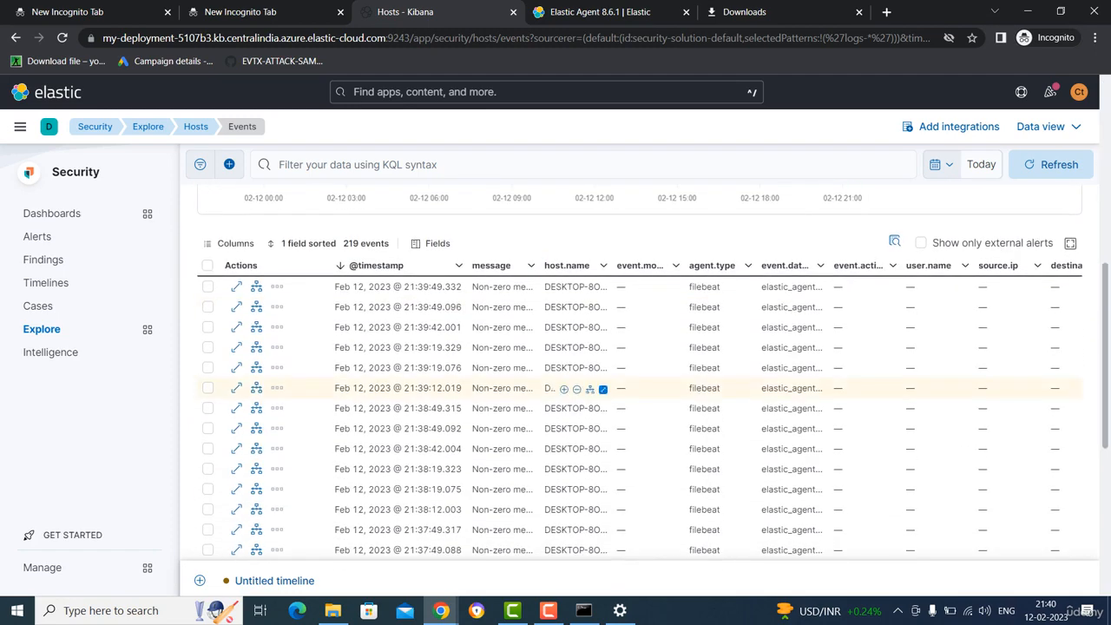
scroll(573, 388, "up", 5)
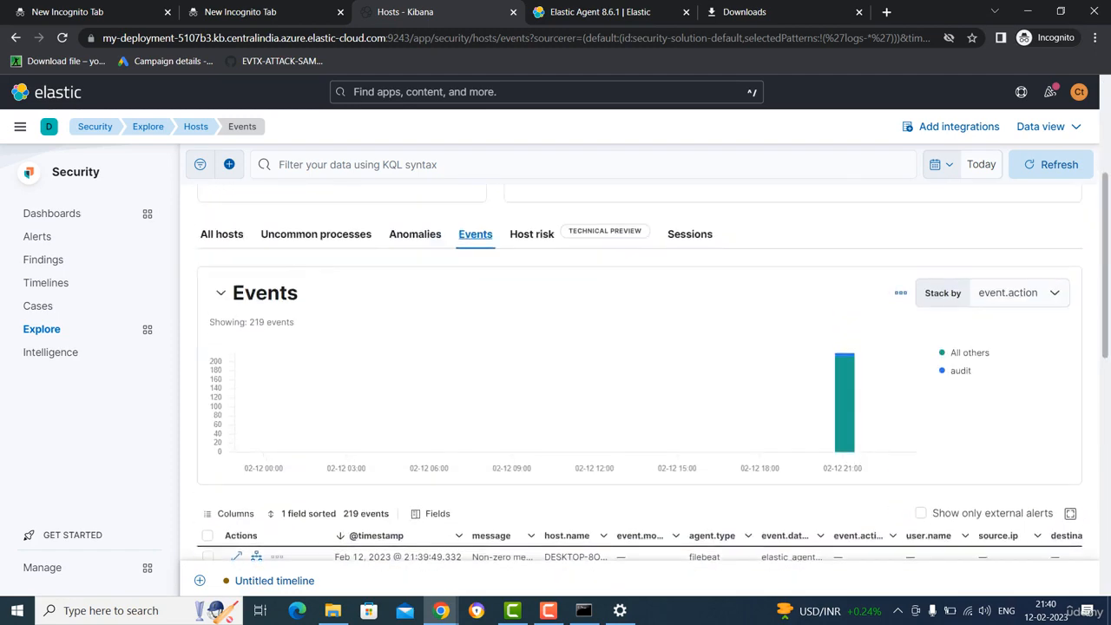
scroll(573, 388, "down", 2)
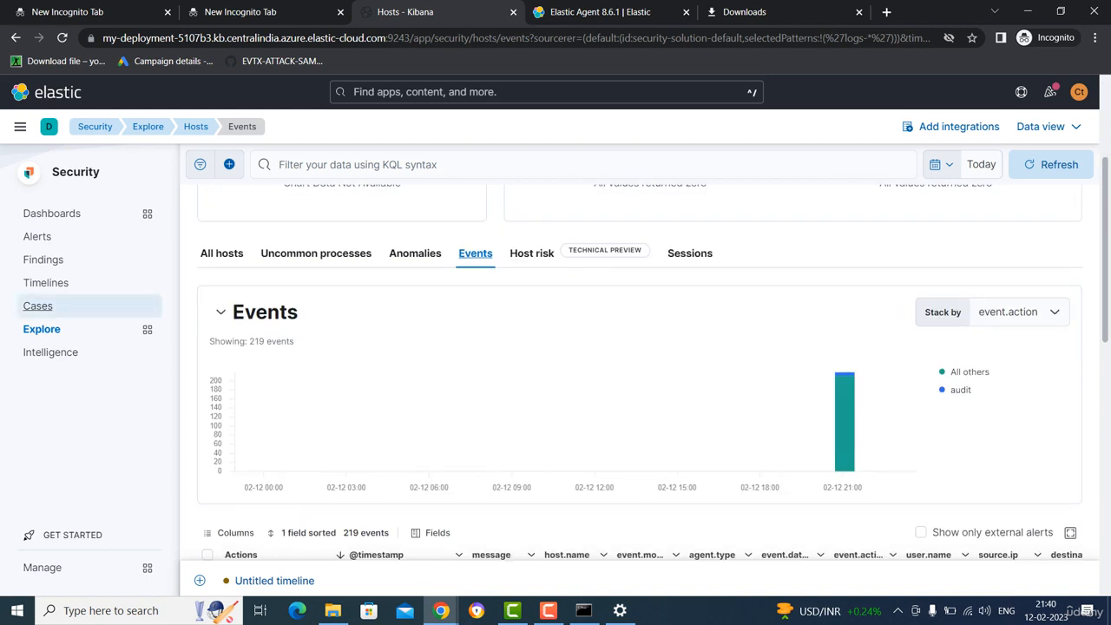
- Open the catalogue of security integrations from the Hosts page to browse additional data sources
left_click(147, 329)
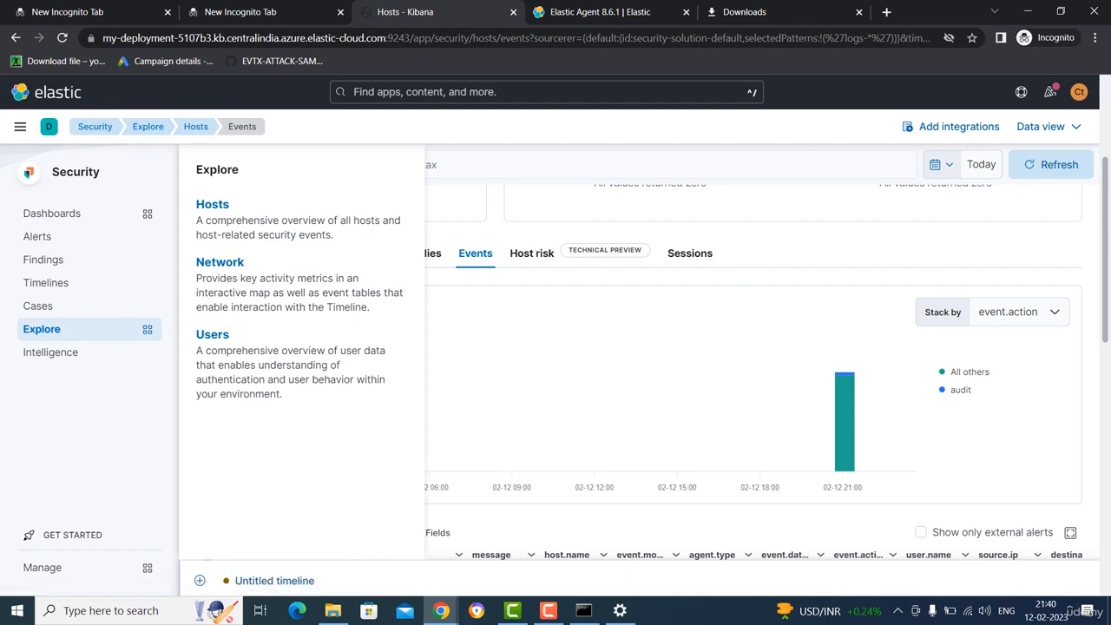
left_click(20, 127)
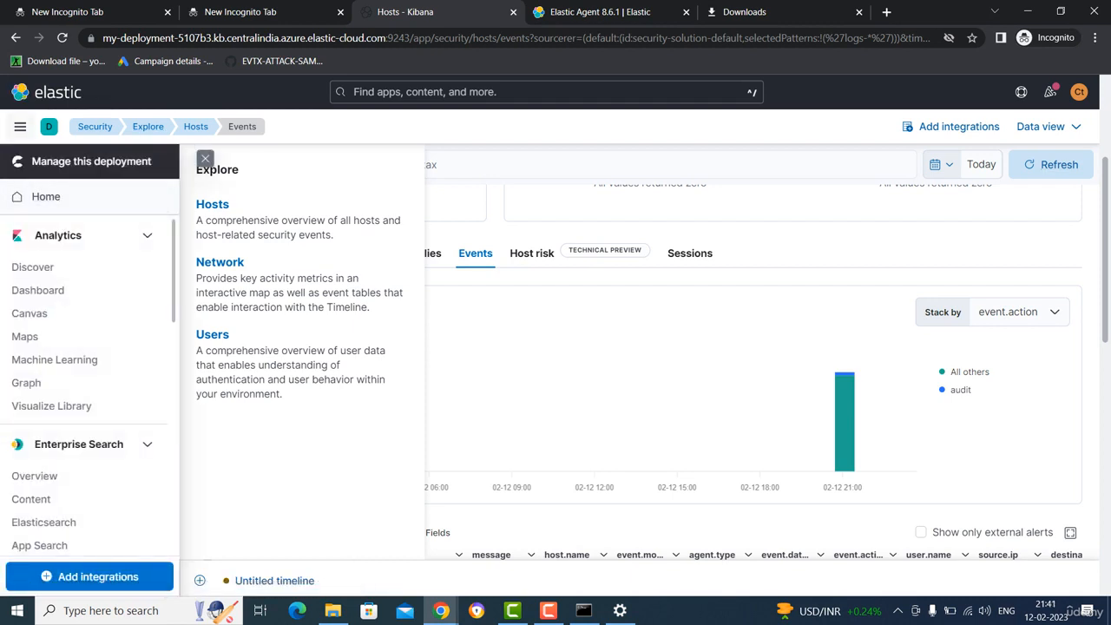
left_click(960, 127)
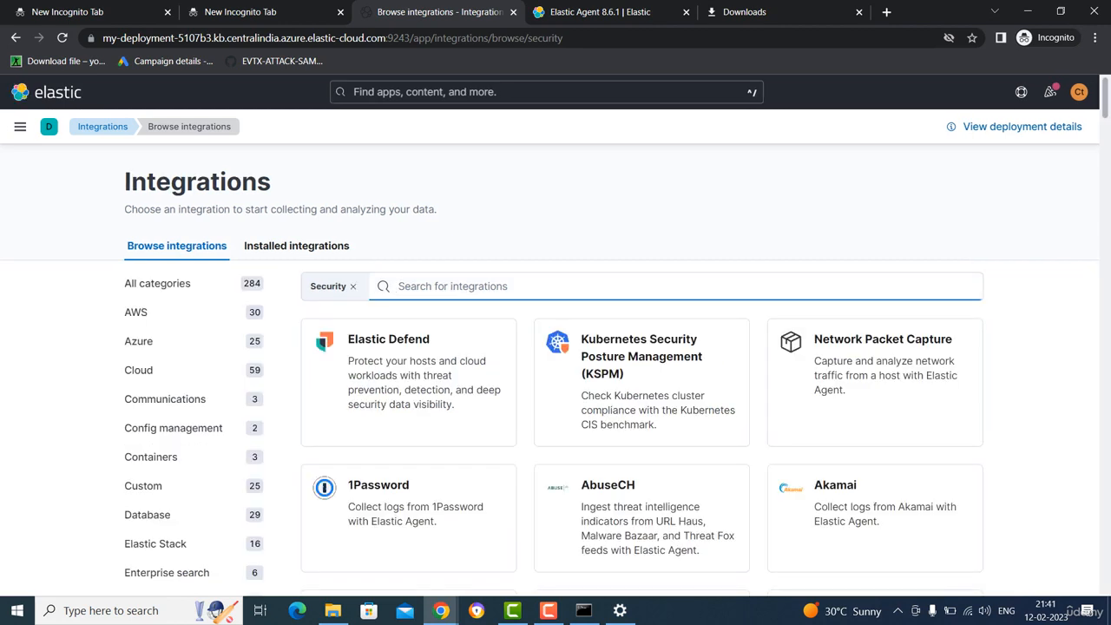
- Search the security integrations for "aud", then clear the search text
type("aud")
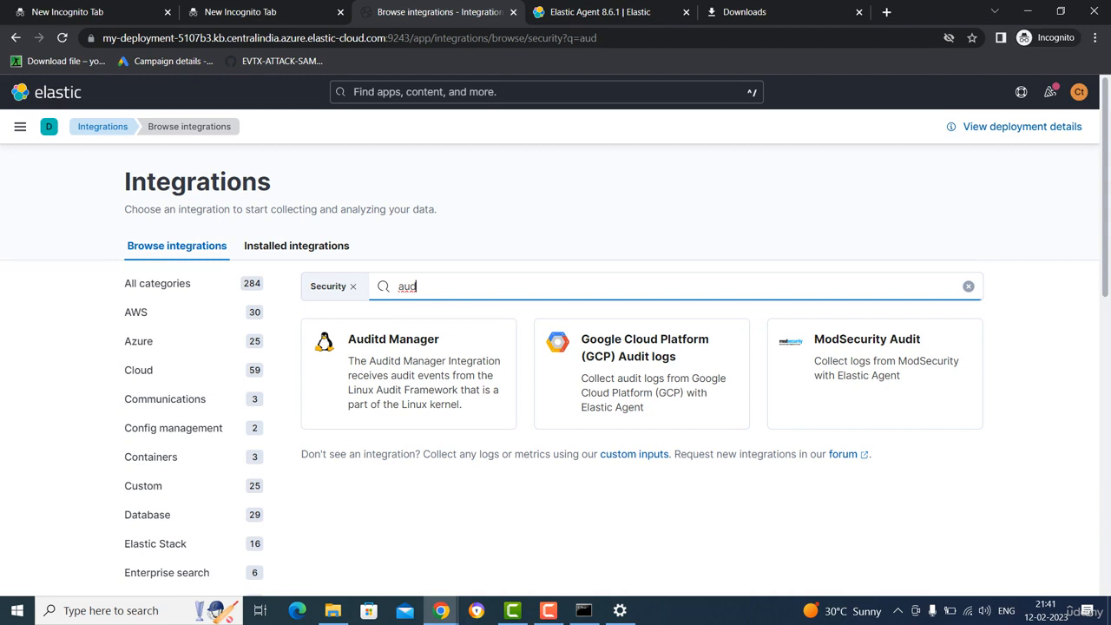
key("BackSpace")
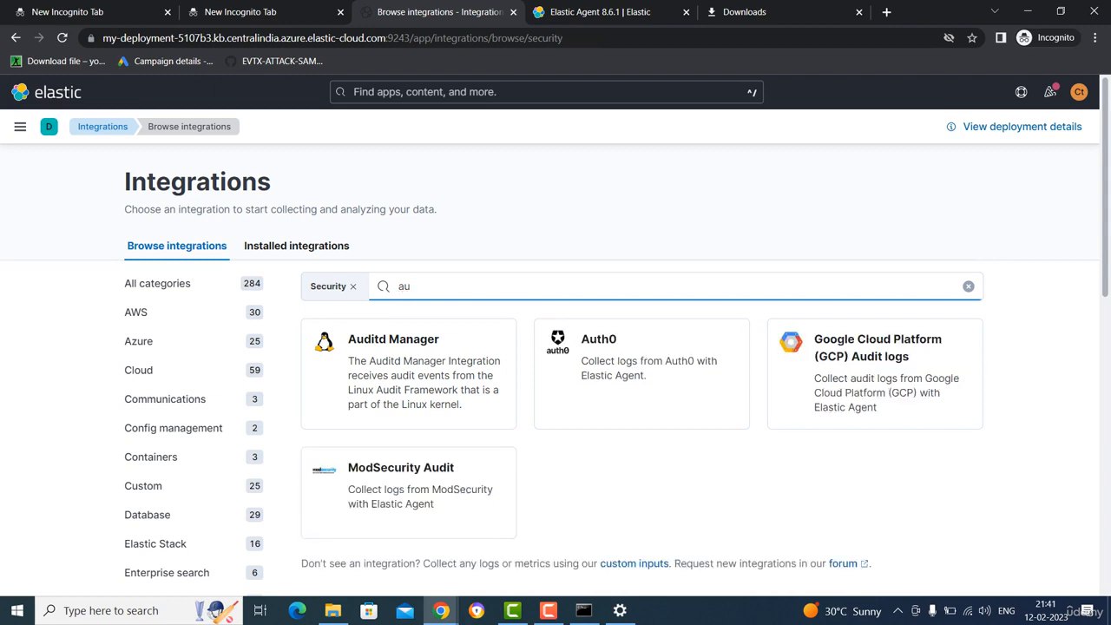
key("BackSpace")
key("BackSpace")
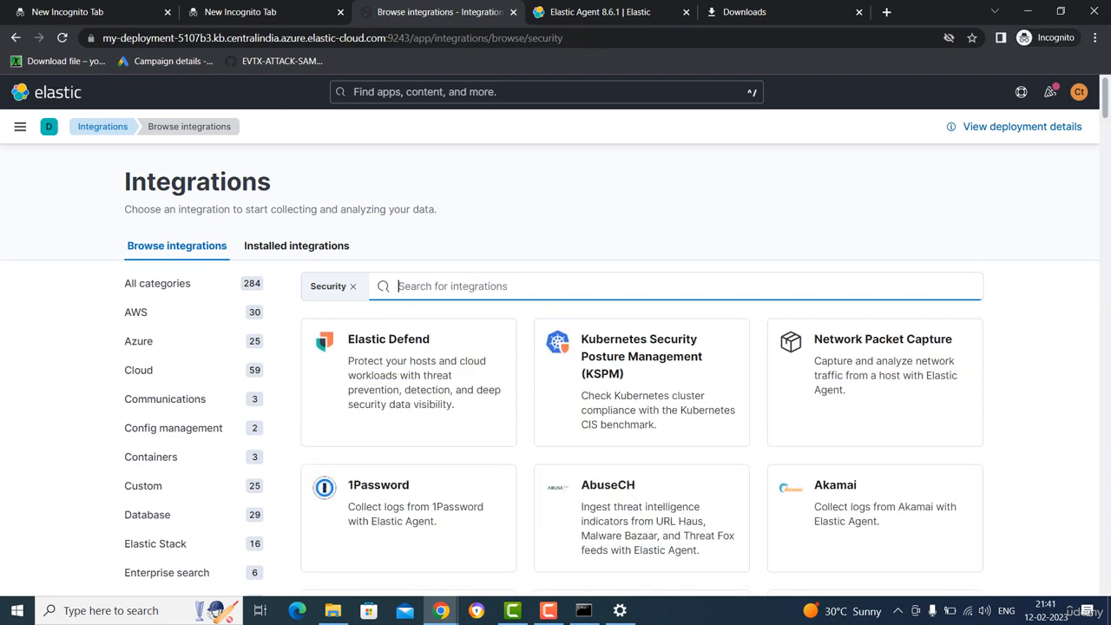
- Remove the Security category filter, search all integrations for "aud" and open the Auditbeat Events integration
left_click(353, 286)
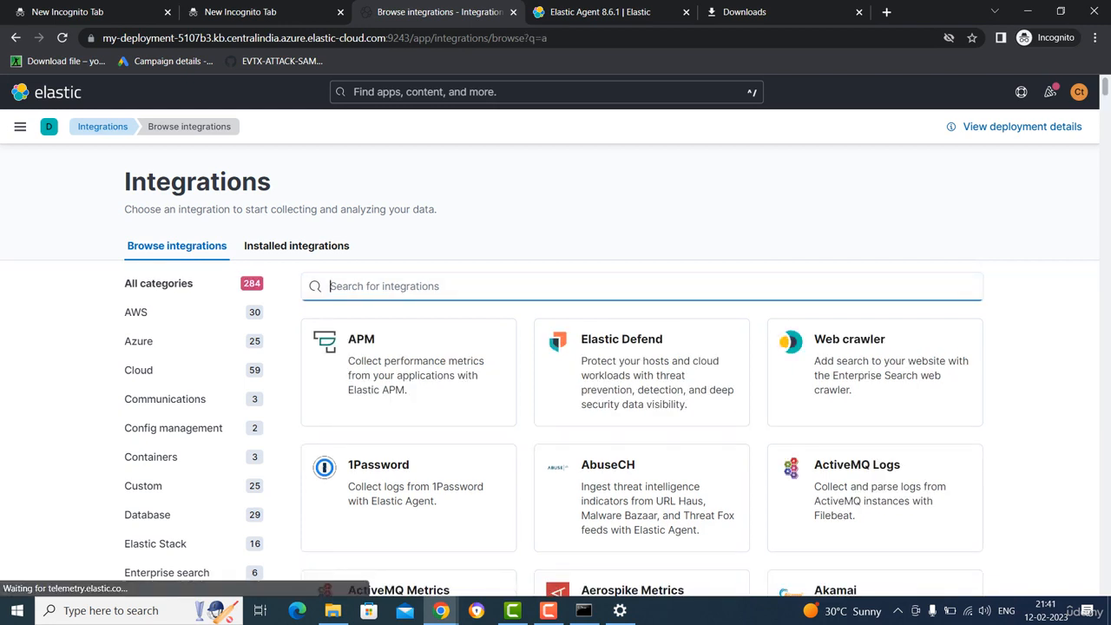
type("aud")
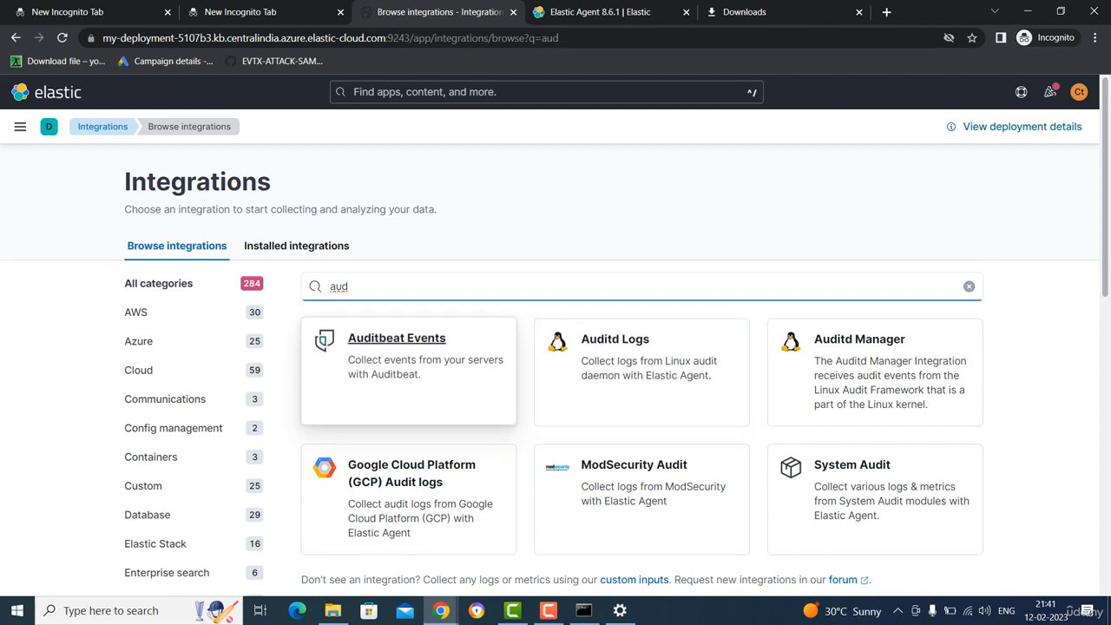
left_click(397, 347)
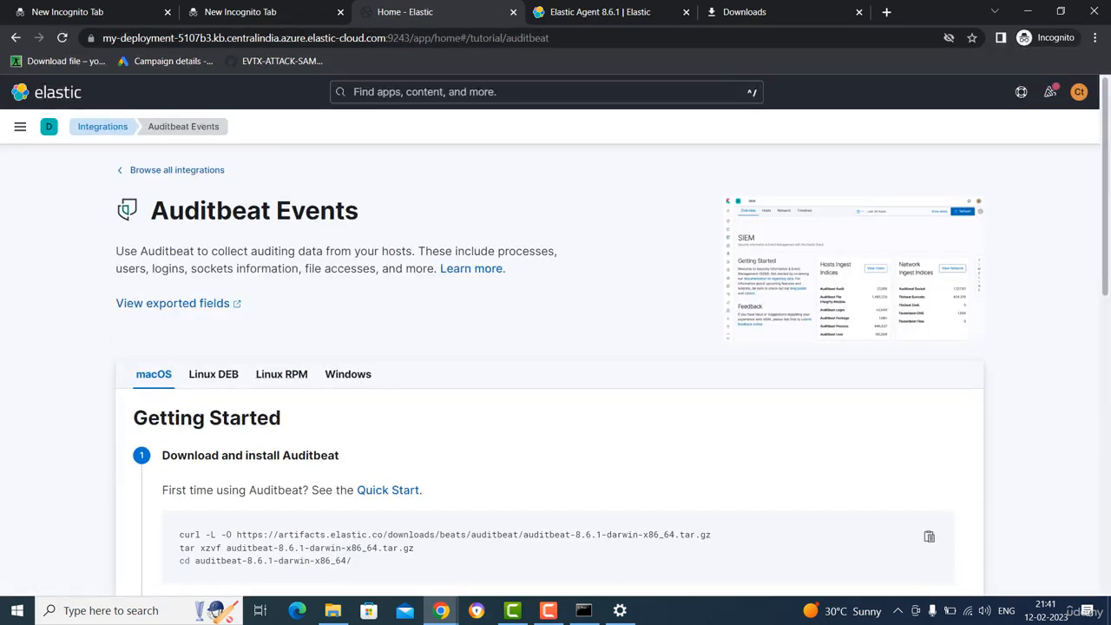
- Show the Windows setup instructions for Auditbeat and read through the download, installation and configuration sections
left_click_drag(229, 251, 416, 252)
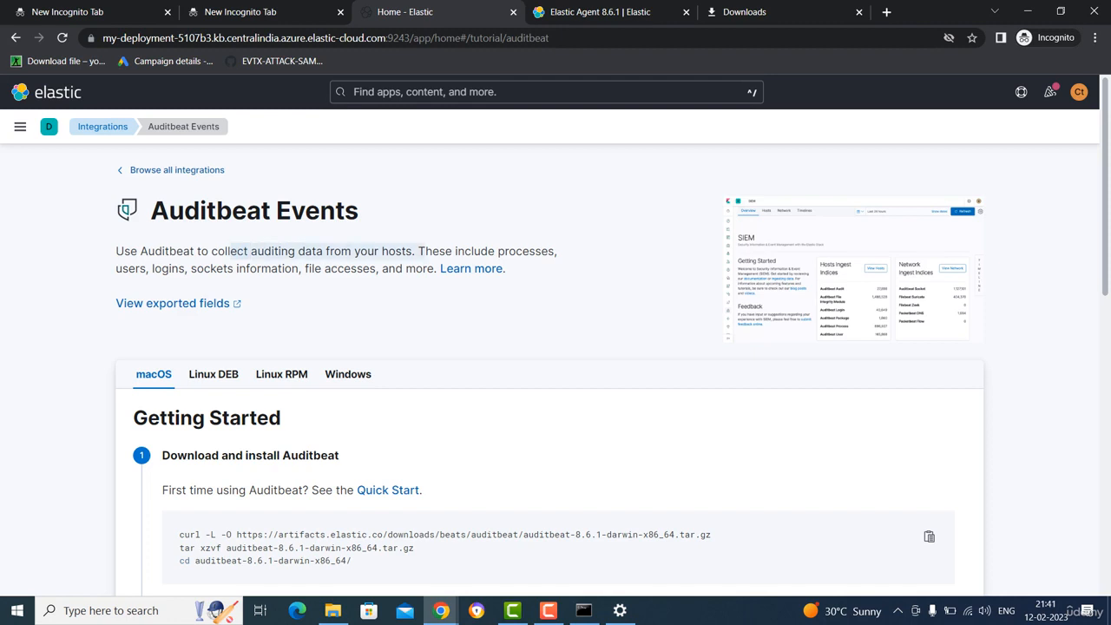
scroll(347, 304, "down", 1)
left_click(348, 301)
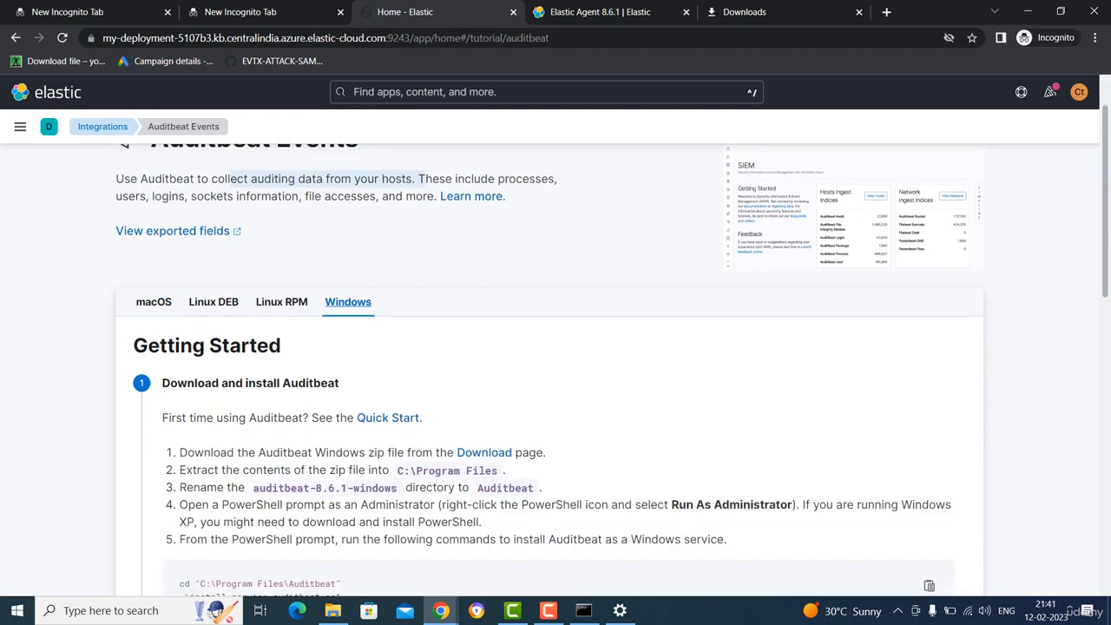
scroll(348, 304, "down", 2)
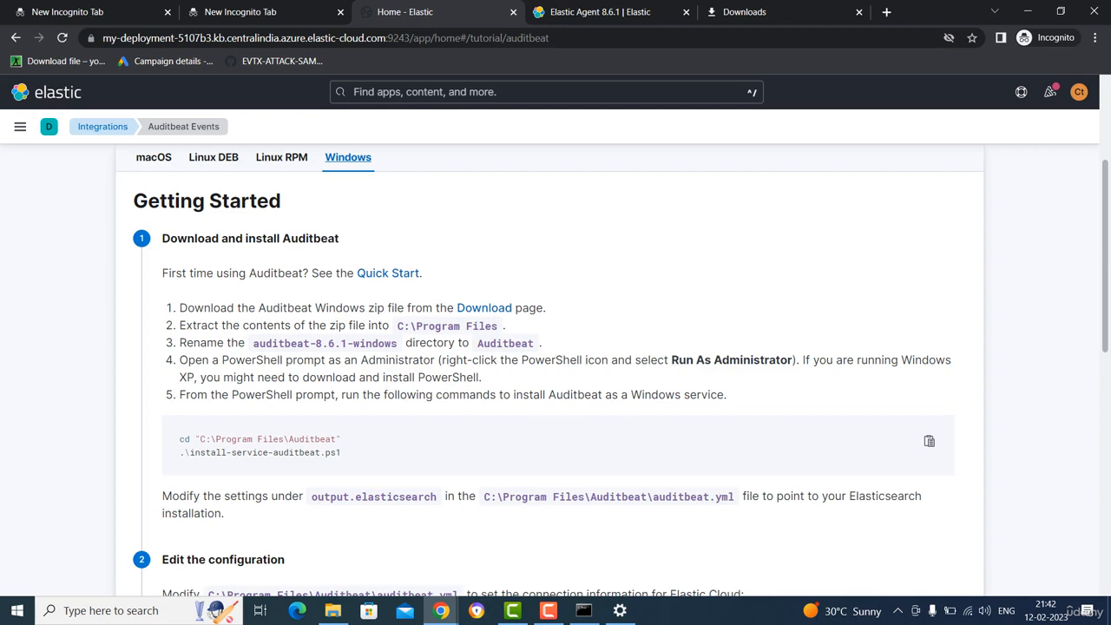
scroll(613, 370, "down", 1)
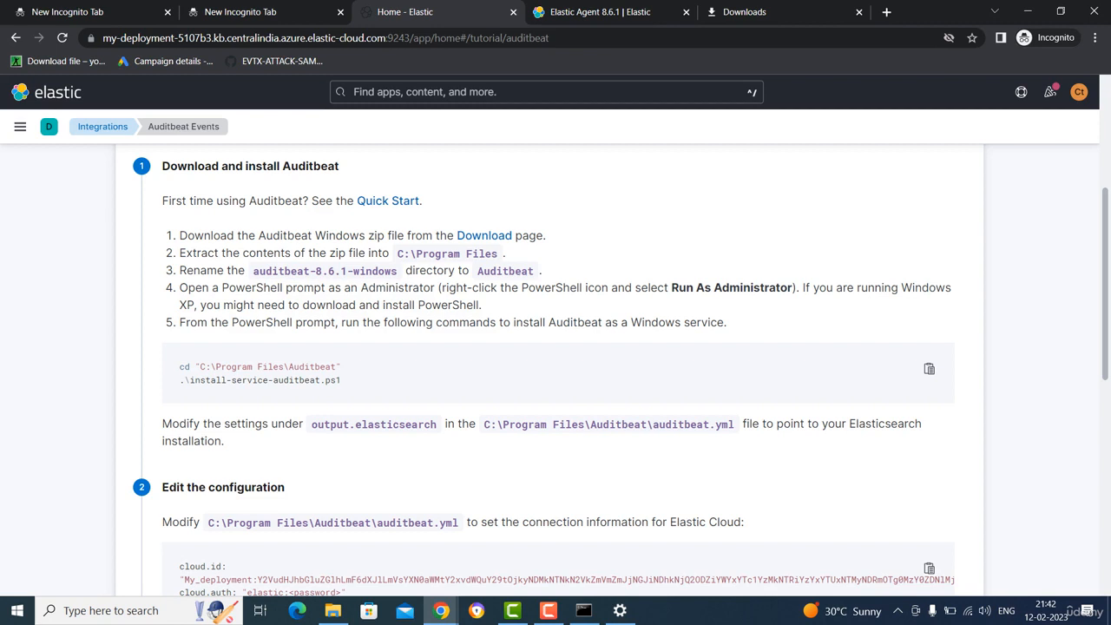
scroll(613, 370, "down", 2)
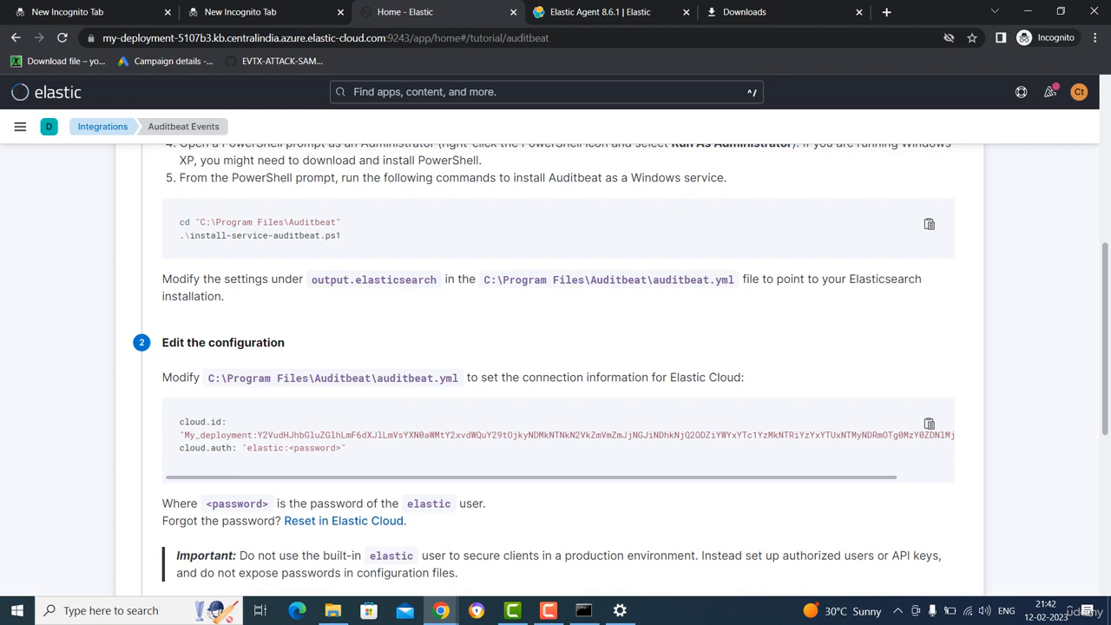
- Highlight the deployment name and the identifier string of cloud.id in the auditbeat.yml configuration snippet
triple_click(219, 436)
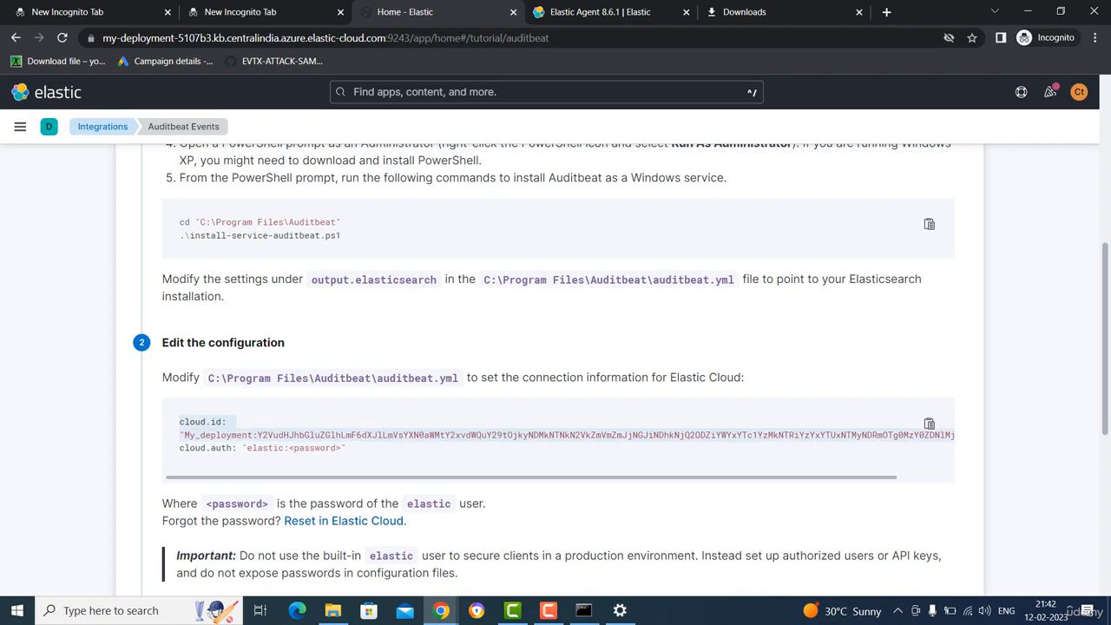
left_click(219, 435)
double_click(219, 435)
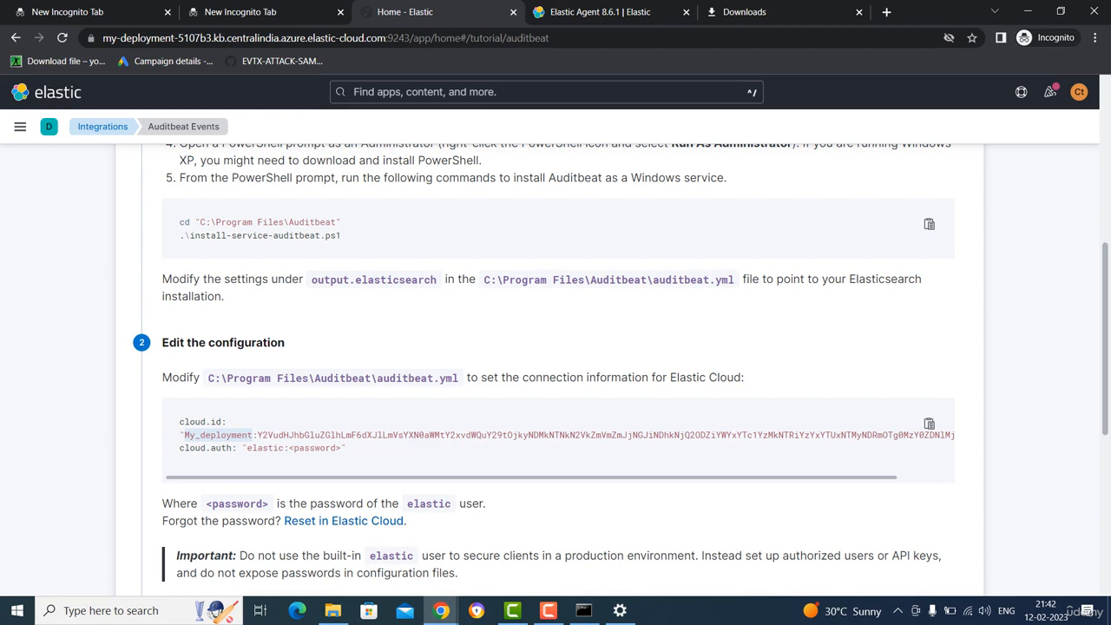
triple_click(286, 435)
left_click(286, 435)
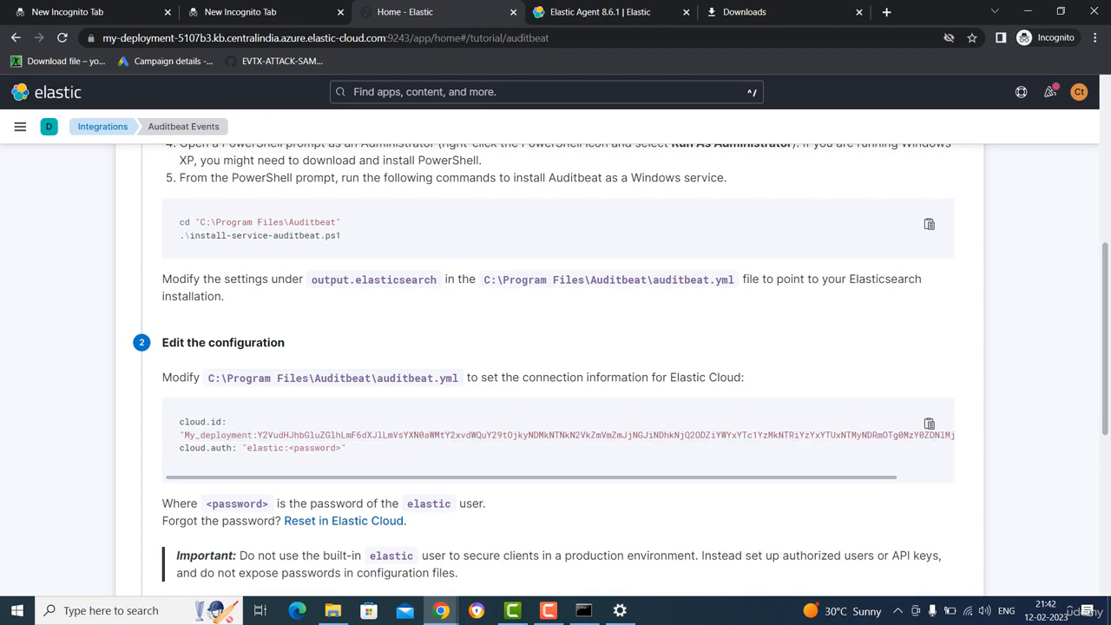
double_click(286, 435)
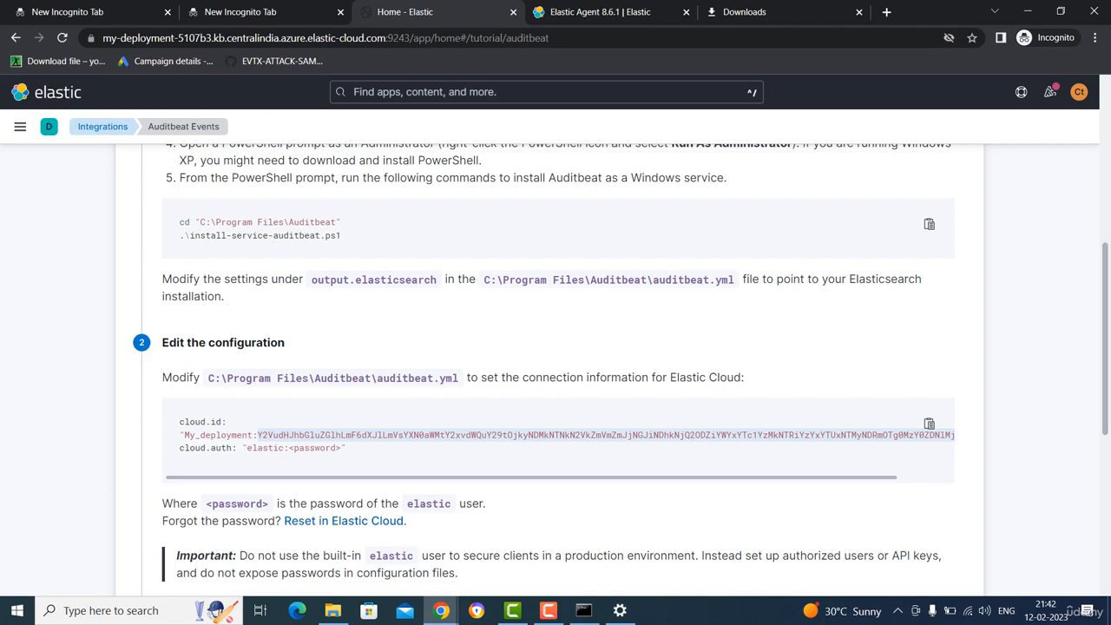
- Check the deployment login in credentials-5107b3-2023-Feb-12--21_20_08 from Downloads, and return to the Auditbeat instructions in the browser as far as Start Auditbeat
left_click(333, 610)
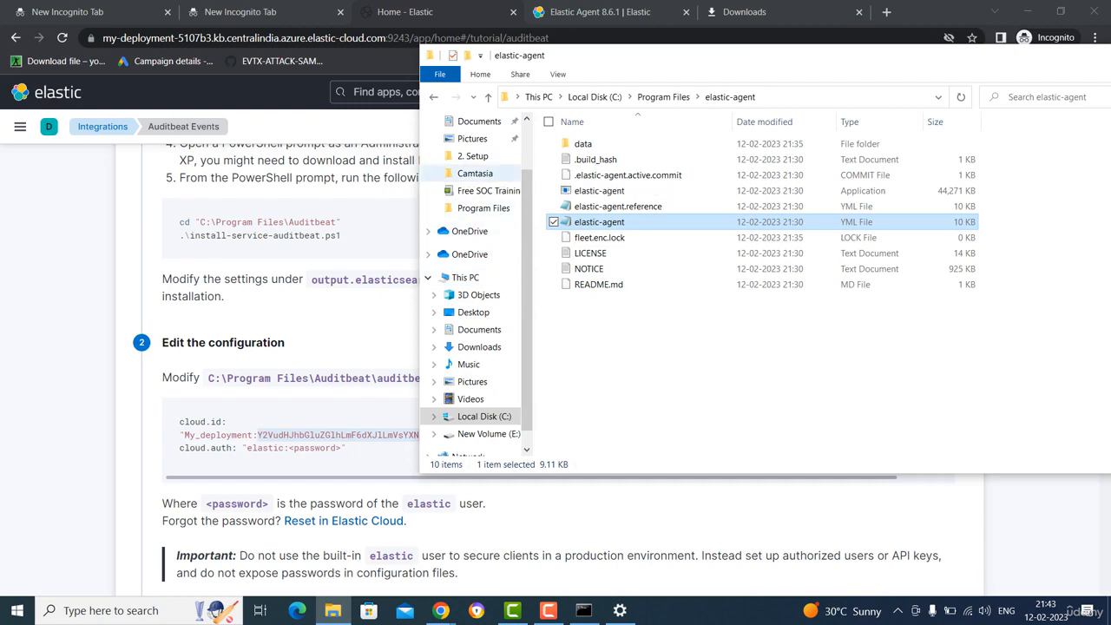
left_click(480, 346)
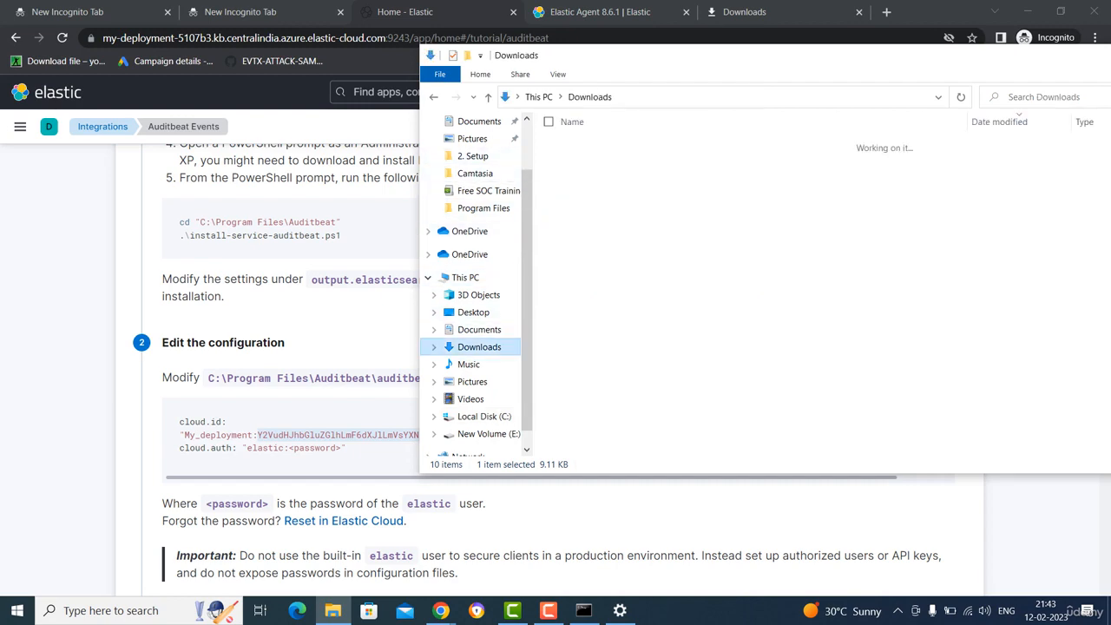
double_click(638, 178)
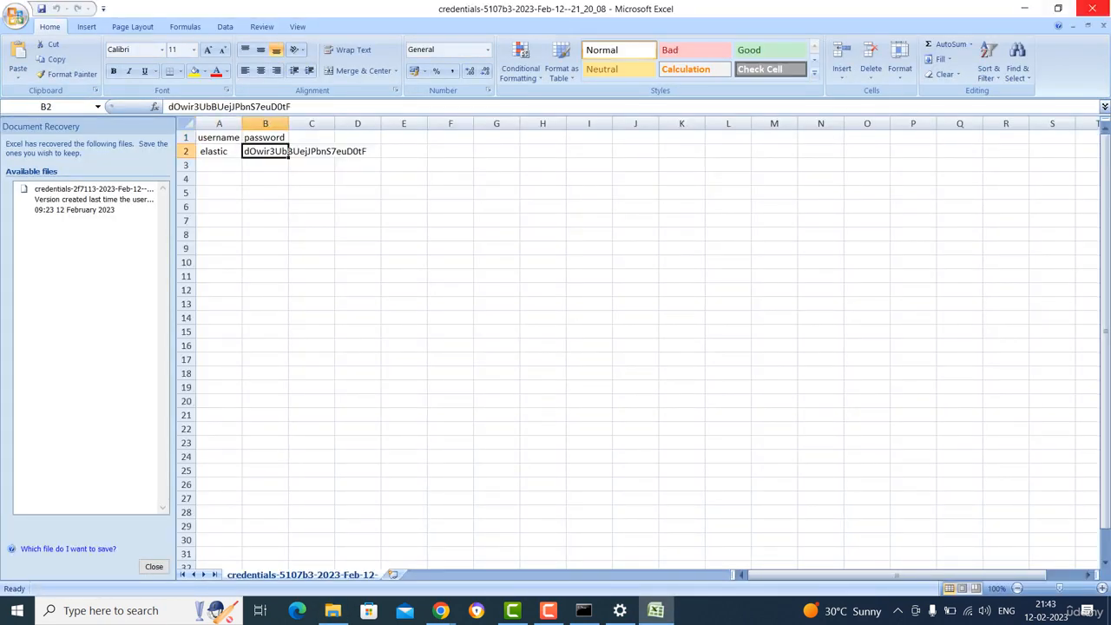
left_click(1025, 8)
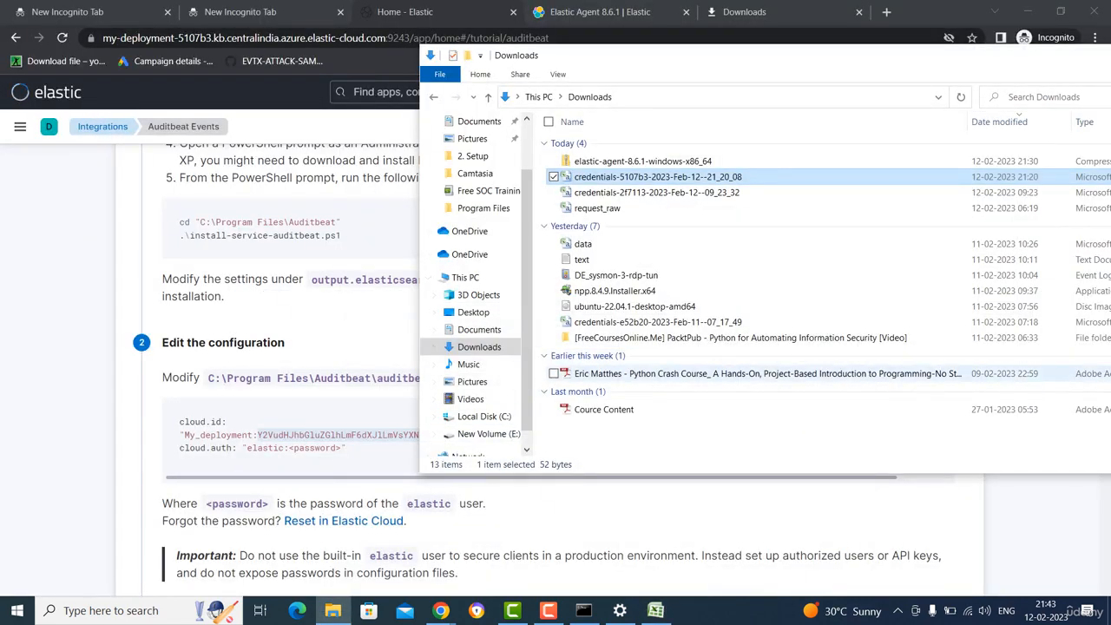
left_click(347, 321)
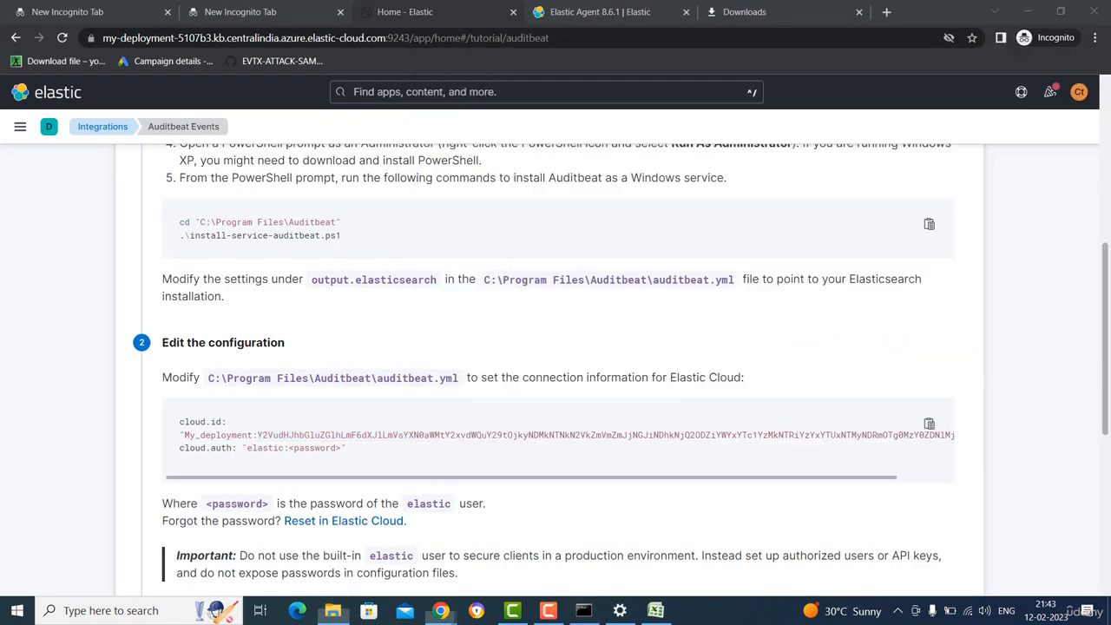
scroll(347, 322, "down", 2)
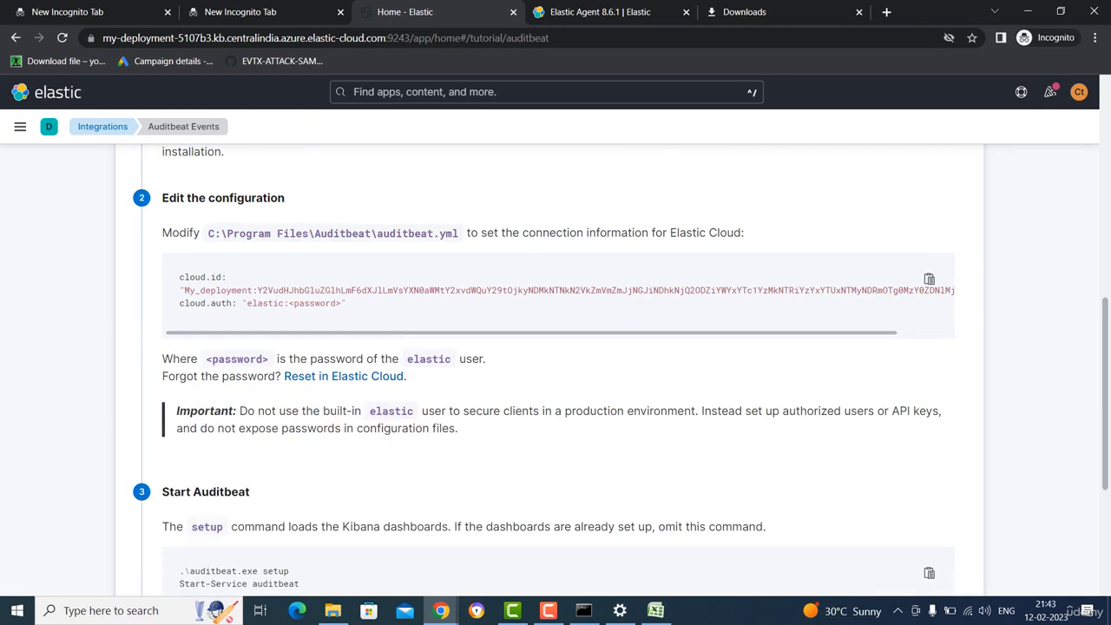
scroll(621, 372, "down", 1)
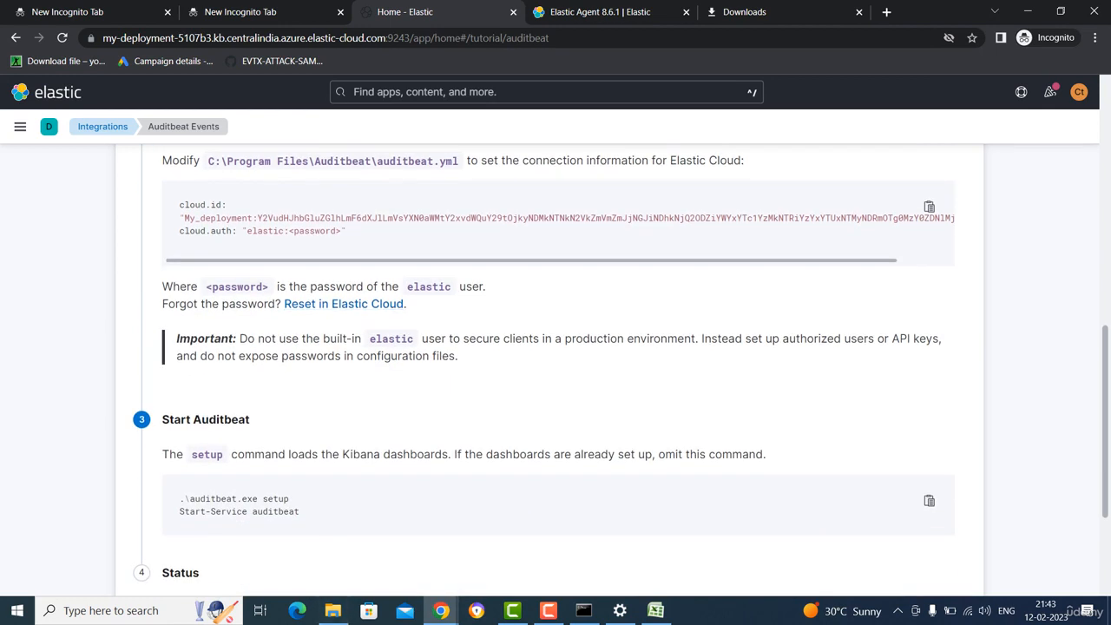
- Open the elastic-agent YML file from C:\Program Files\elastic-agent in Notepad++ for editing
left_click(332, 610)
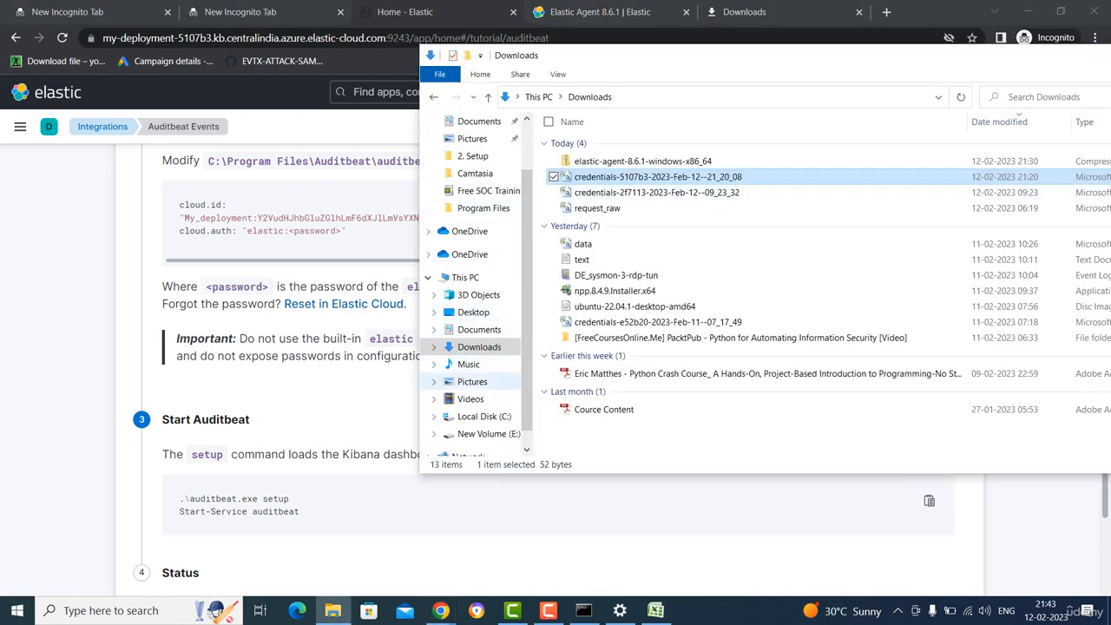
scroll(483, 365, "down", 1)
left_click(483, 400)
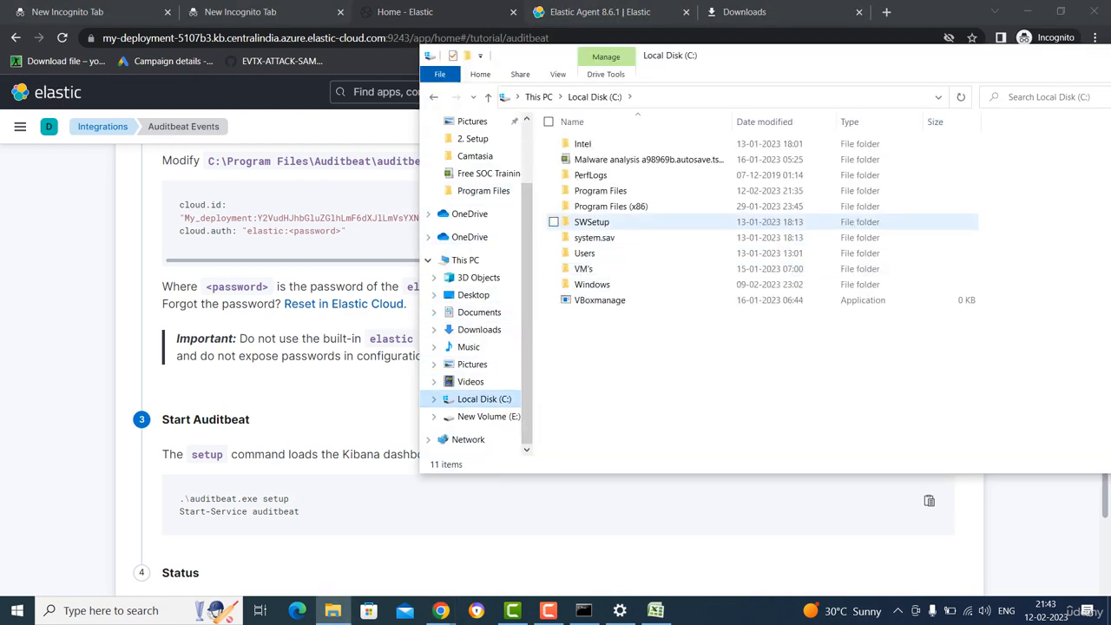
double_click(599, 190)
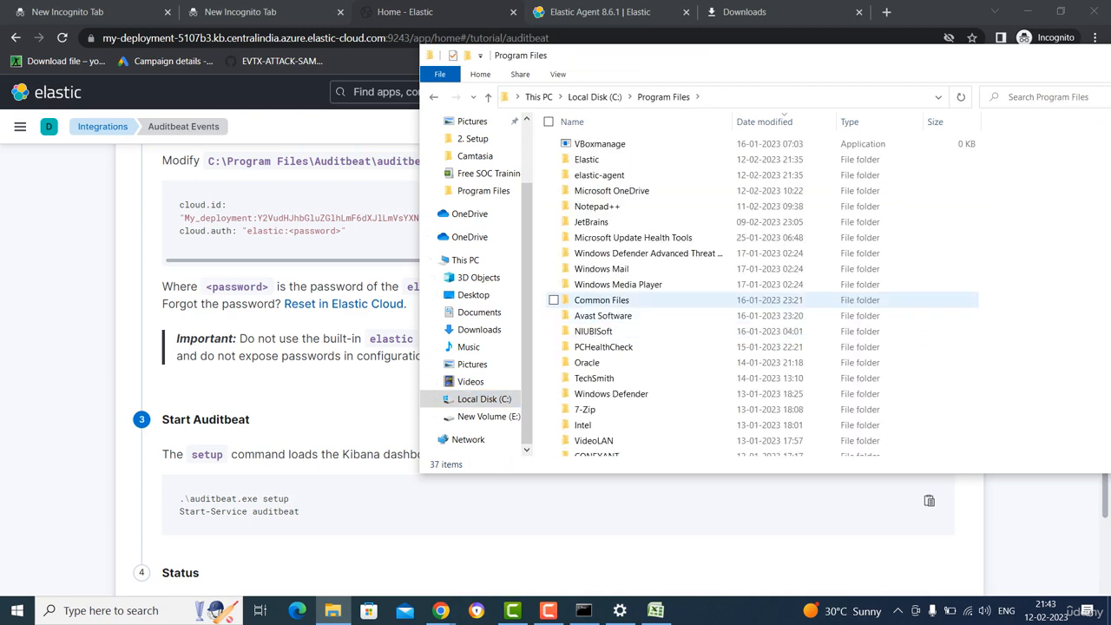
double_click(599, 175)
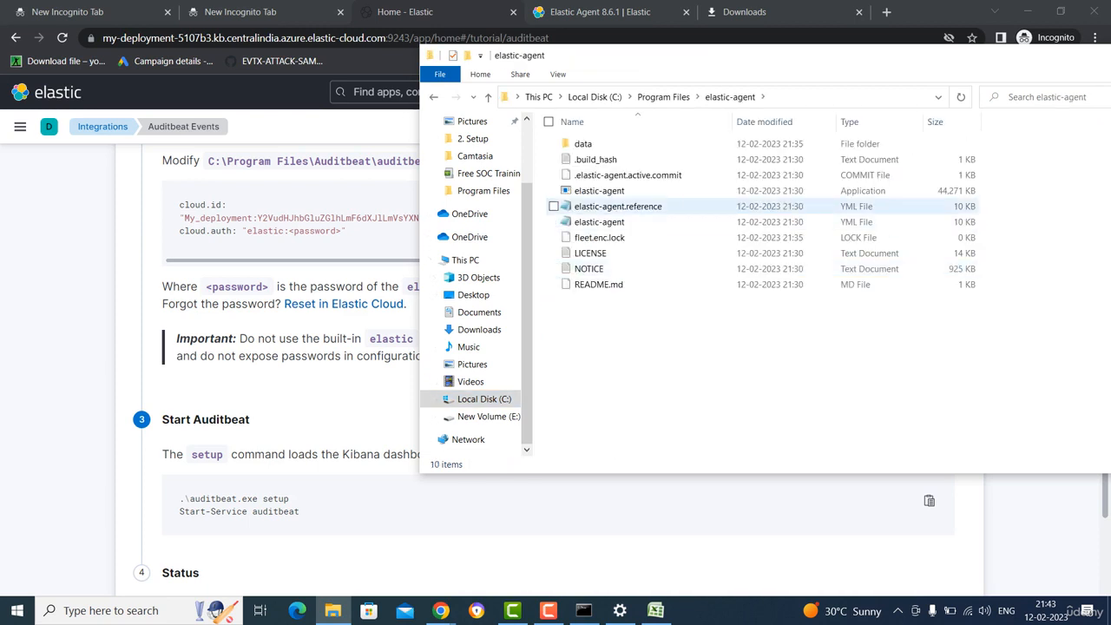
left_click(599, 221)
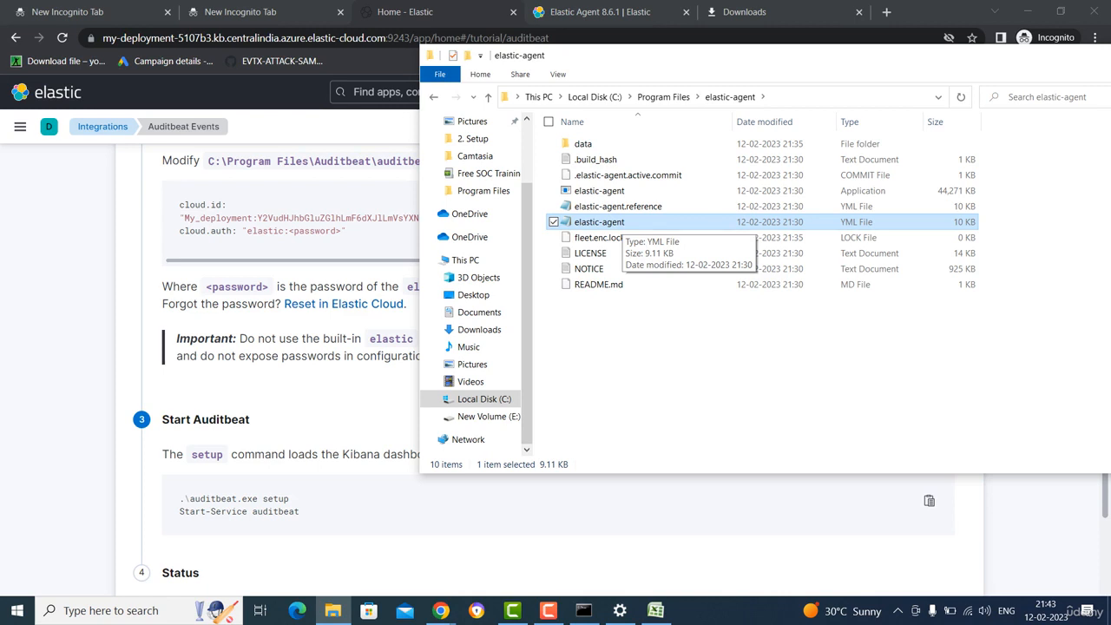
right_click(622, 224)
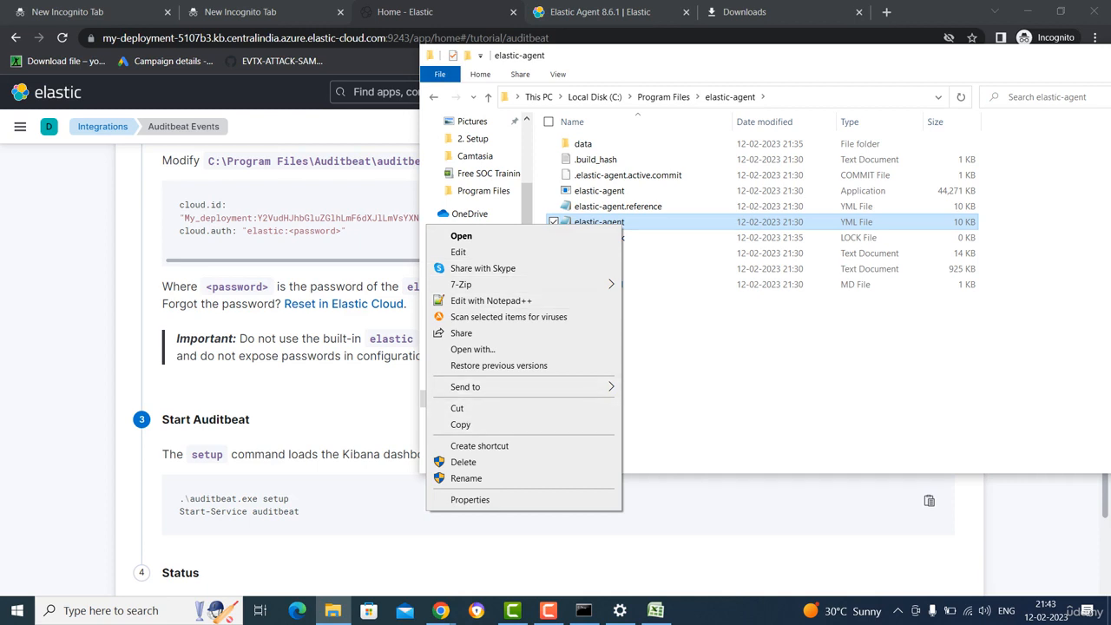
left_click(491, 301)
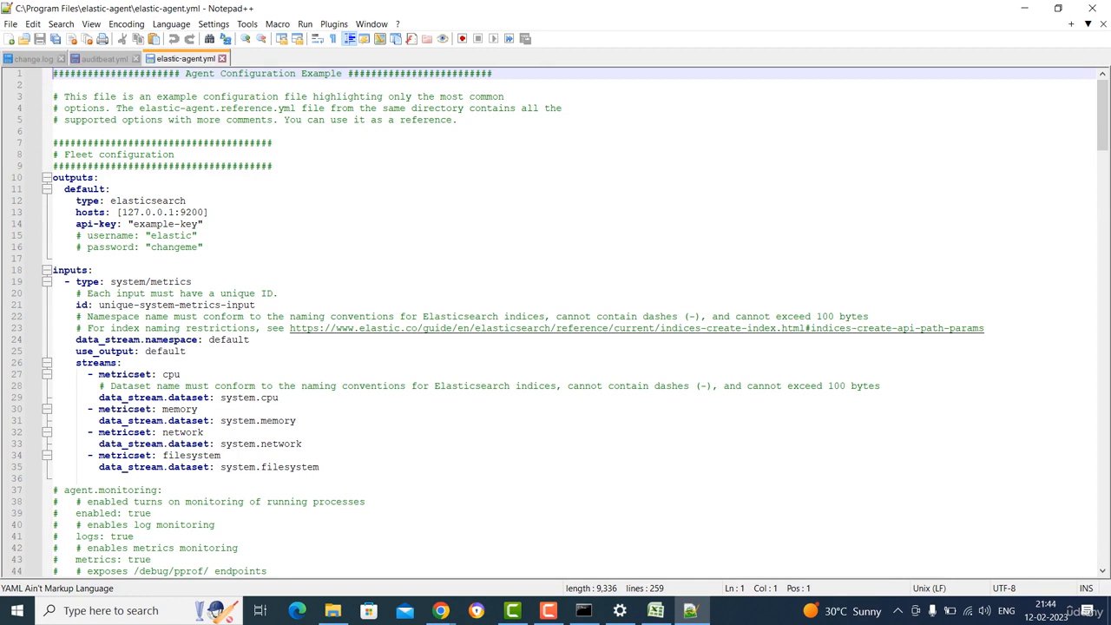
- Insert two blank lines at the top of elastic-agent.yml and place the cursor on the first line
key("Return")
key("Return")
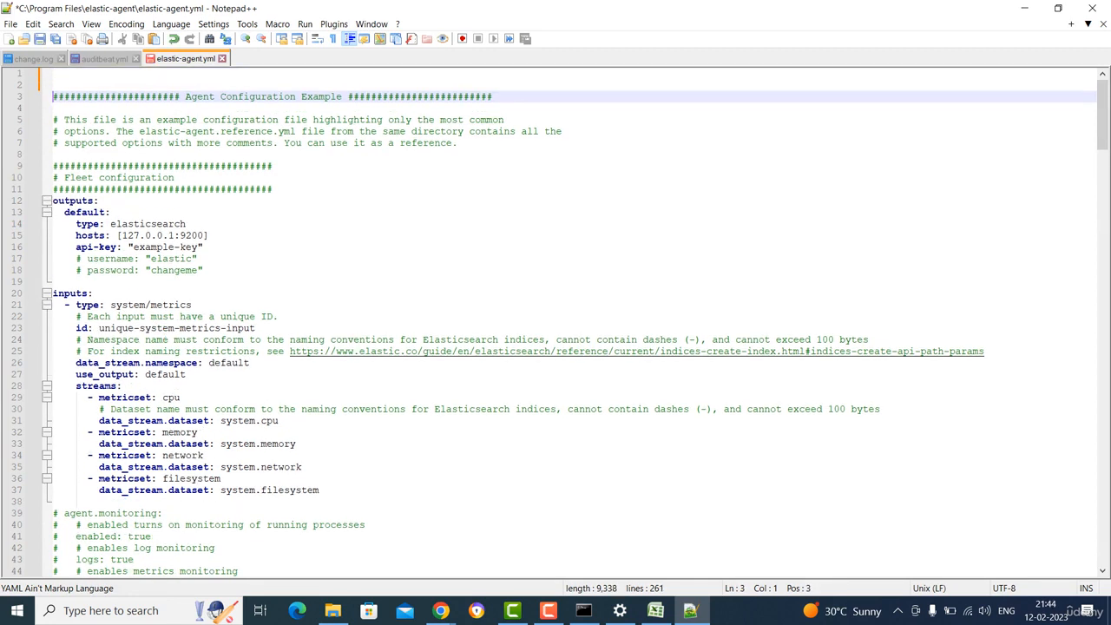
key("Up")
key("Up")
- Switch to the browser to check the cloud.id and cloud.auth snippet, and return to elastic-agent.yml in Notepad++
left_click(333, 610)
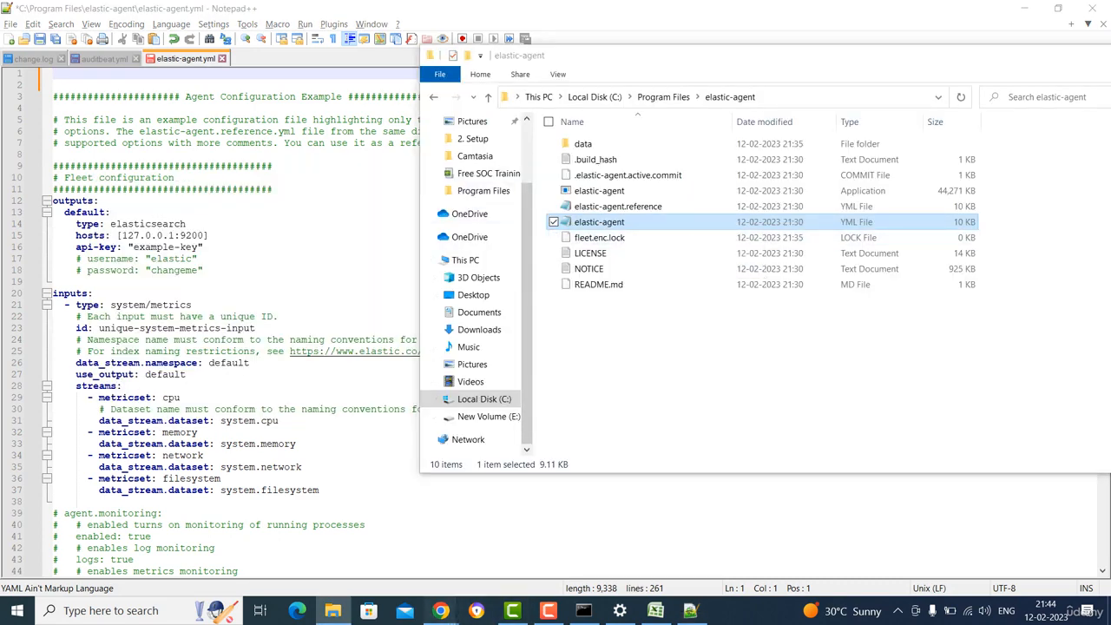
mouse_move(441, 610)
left_click(482, 535)
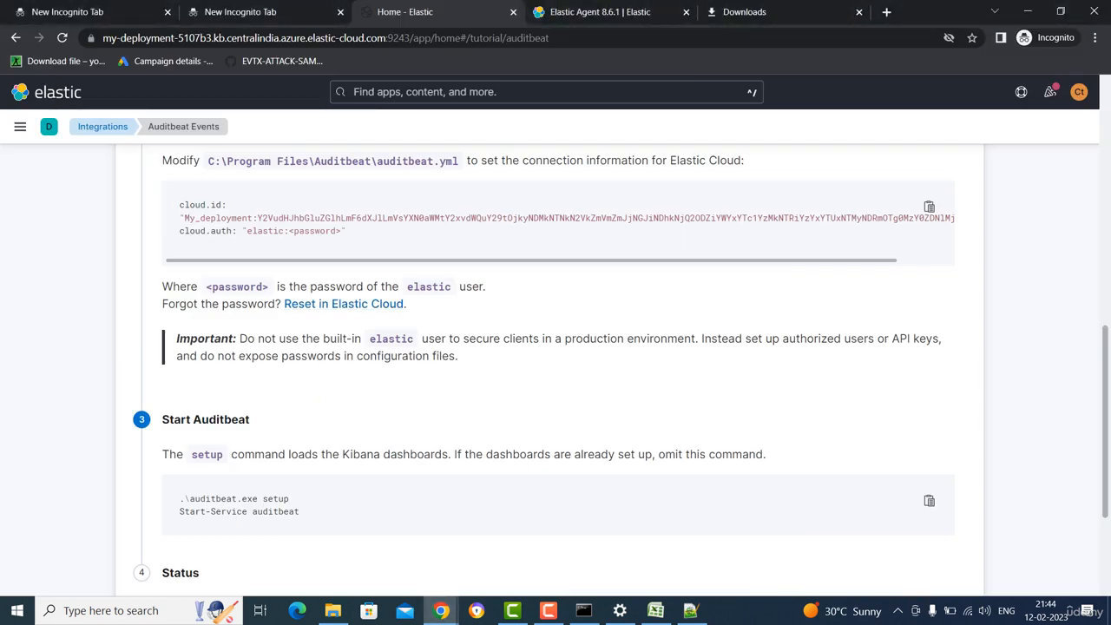
key("alt+Tab")
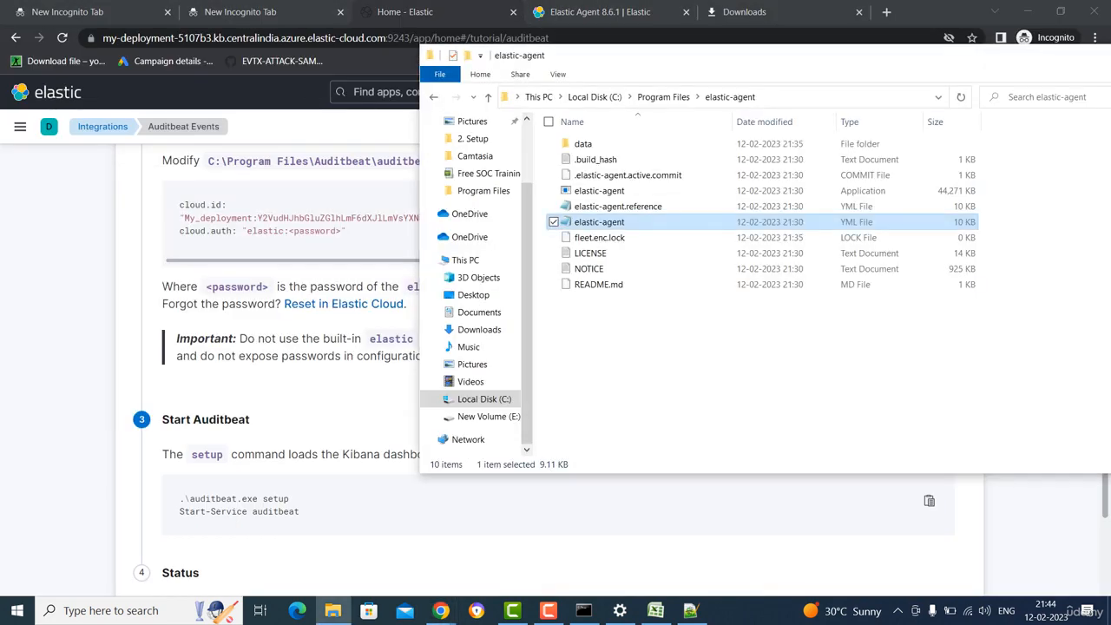
key("alt+Tab")
left_click(691, 611)
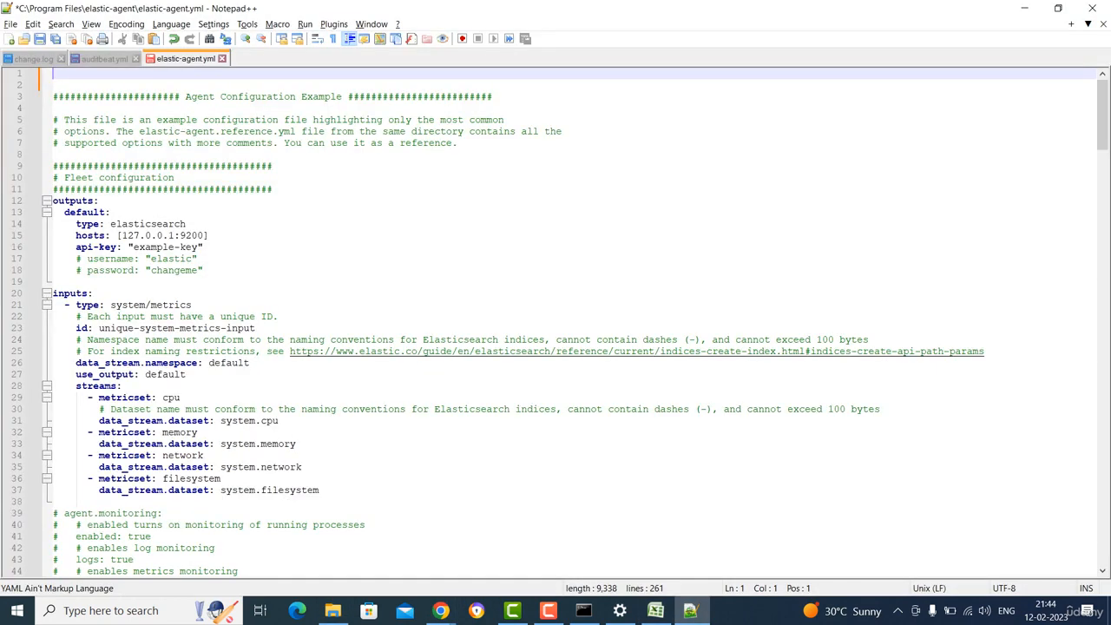
scroll(556, 321, "down", 3)
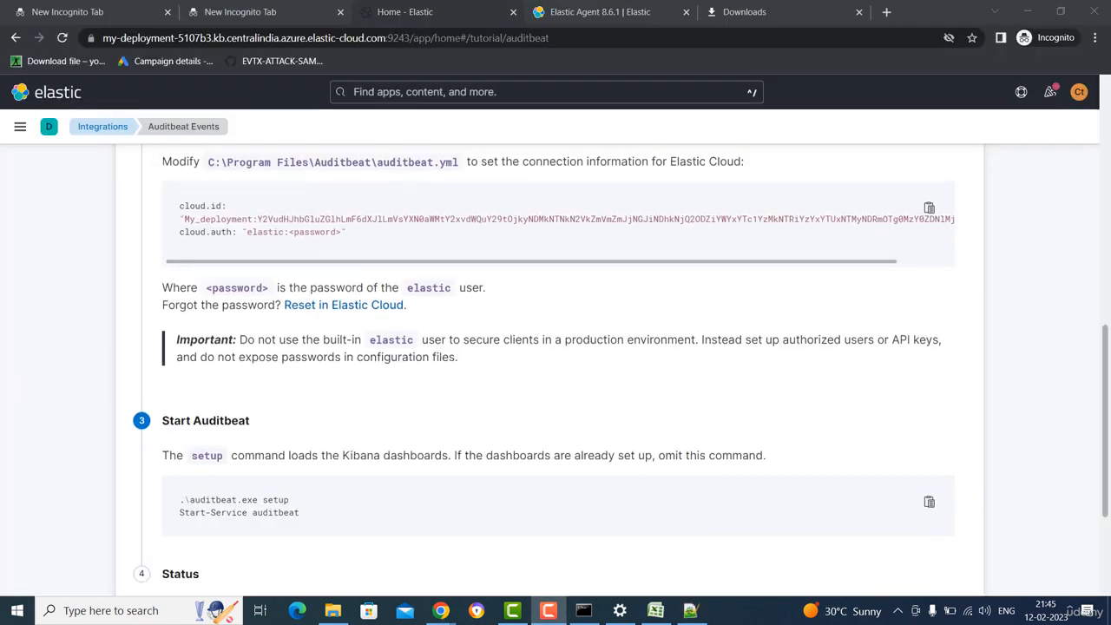
- Review the configuration, Start Auditbeat and Status sections of the Auditbeat instructions in the browser
scroll(559, 369, "up", 2)
scroll(558, 369, "down", 1)
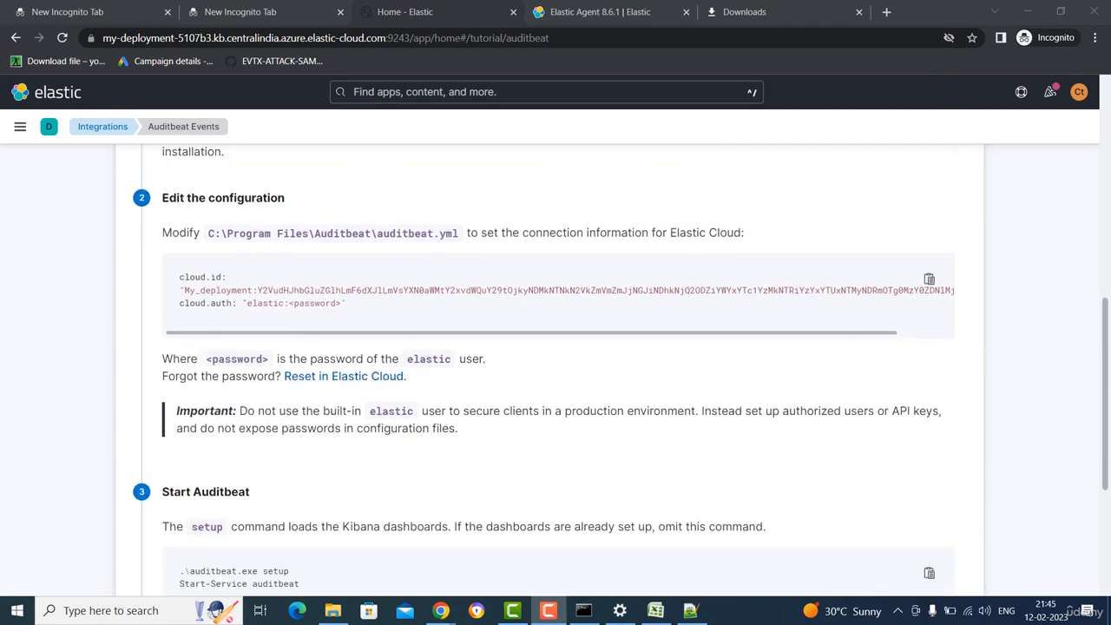
scroll(559, 369, "down", 3)
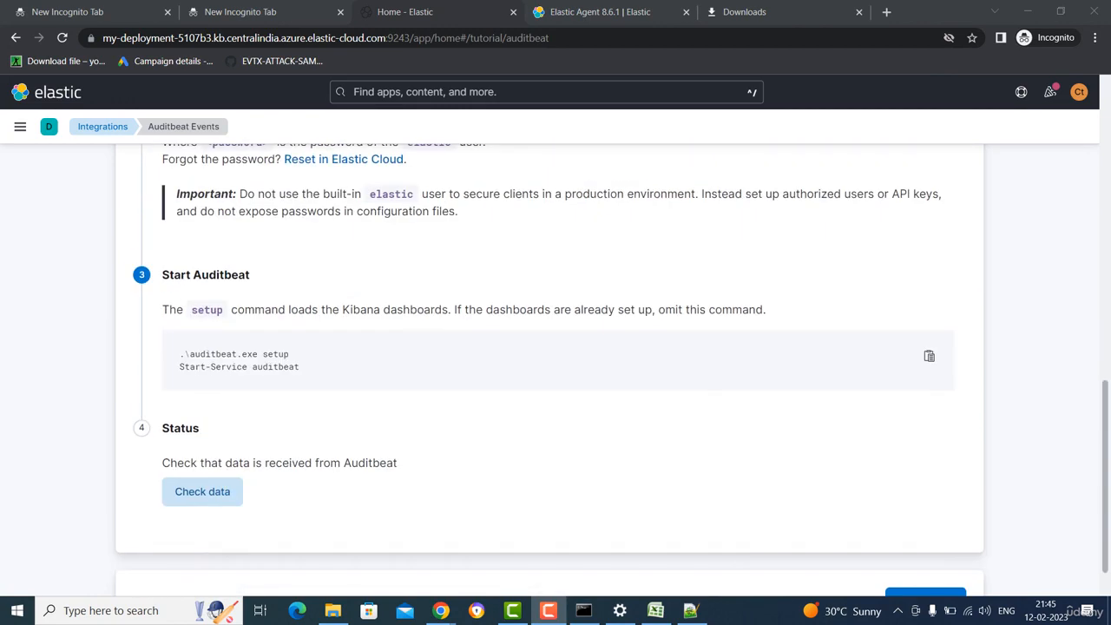
scroll(558, 369, "up", 2)
scroll(558, 369, "up", 1)
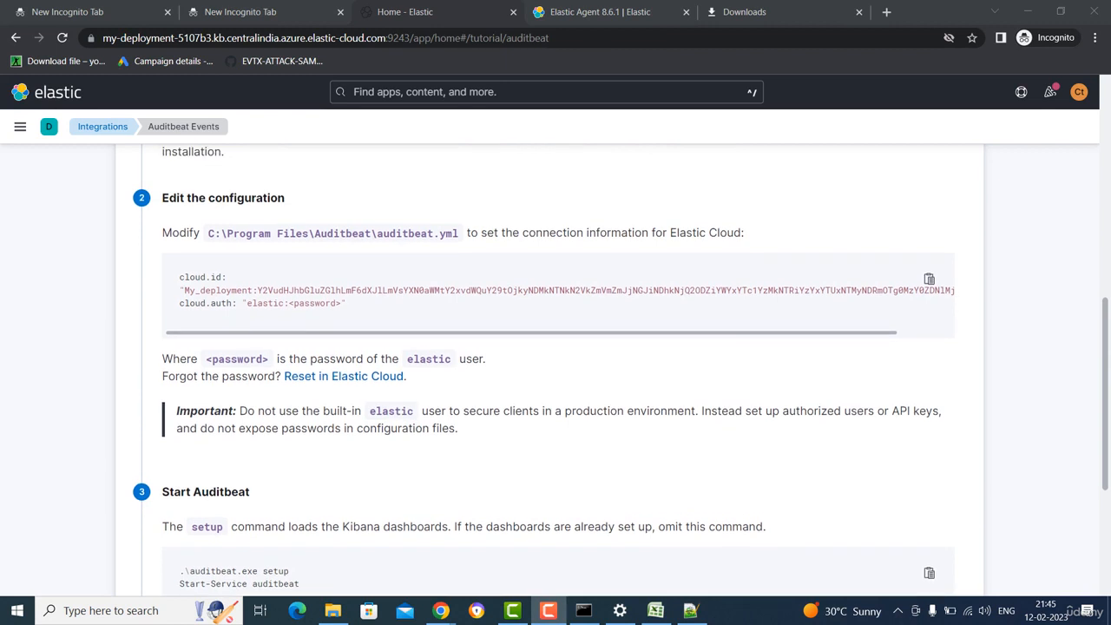
- Review the Windows Getting Started instructions for Auditbeat, from download and installation through configuration, Start Auditbeat and the Status check
scroll(558, 369, "down", 1)
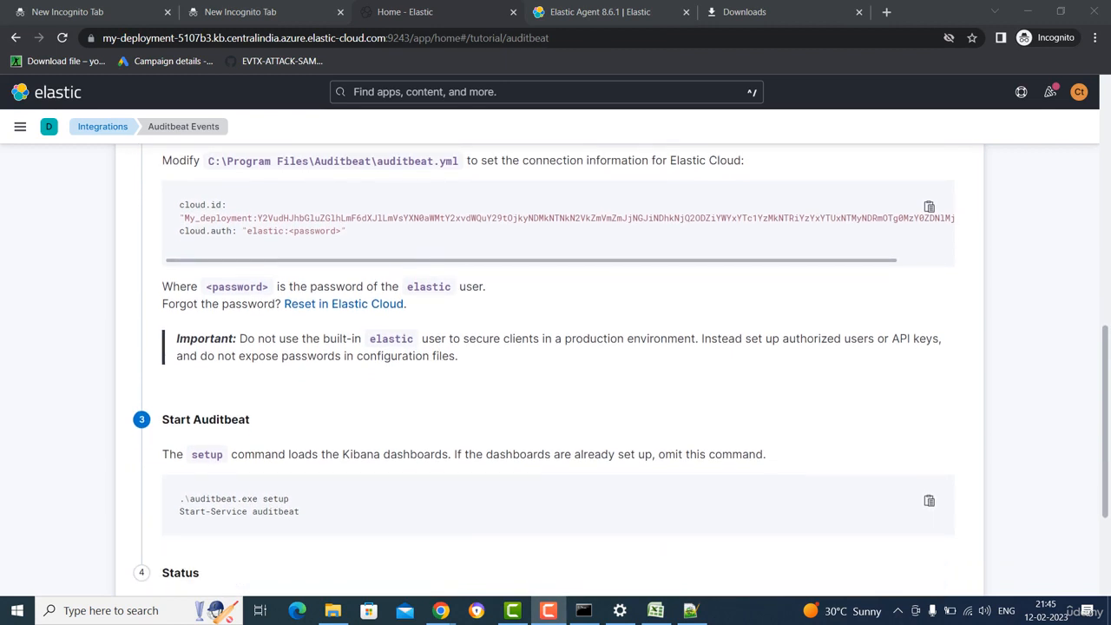
left_click_drag(163, 421, 250, 420)
scroll(621, 371, "down", 1)
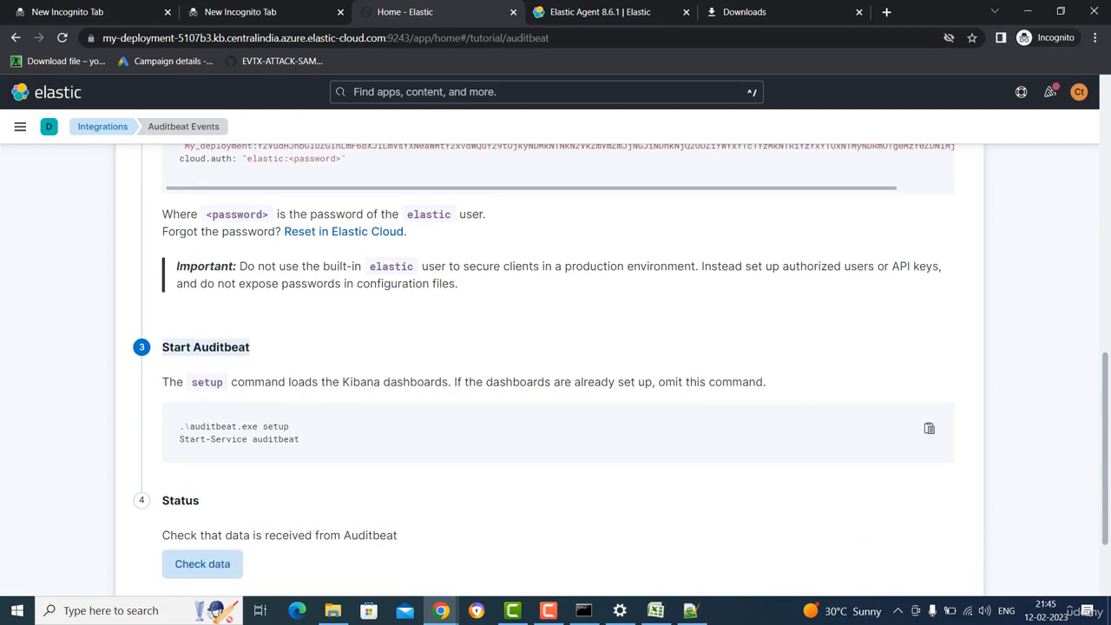
scroll(559, 369, "down", 2)
scroll(558, 369, "up", 12)
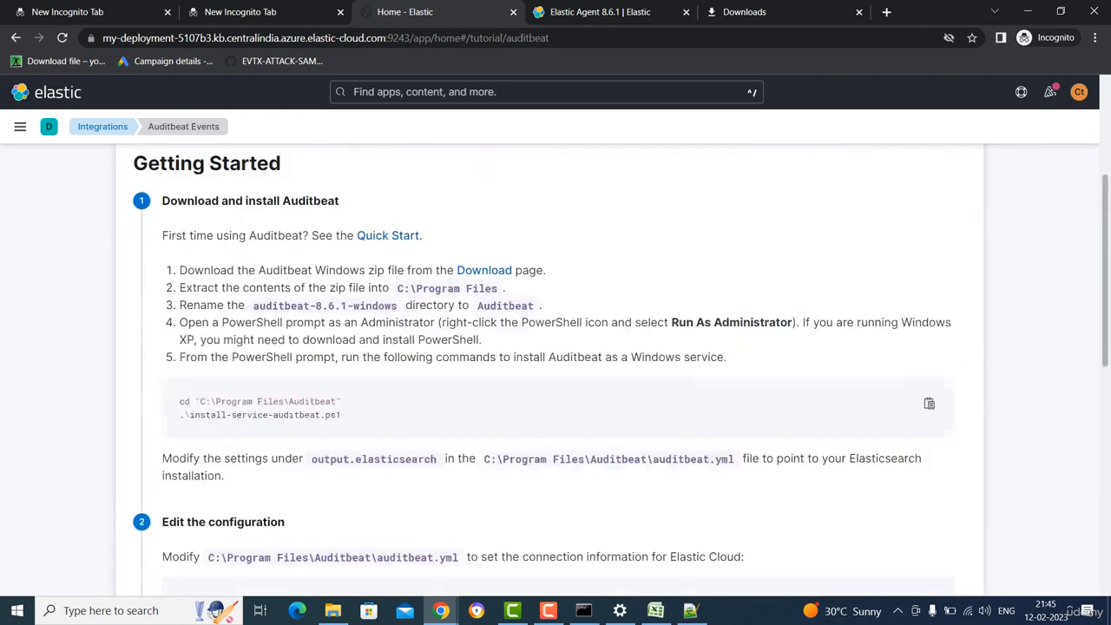
scroll(558, 369, "down", 3)
scroll(558, 369, "up", 3)
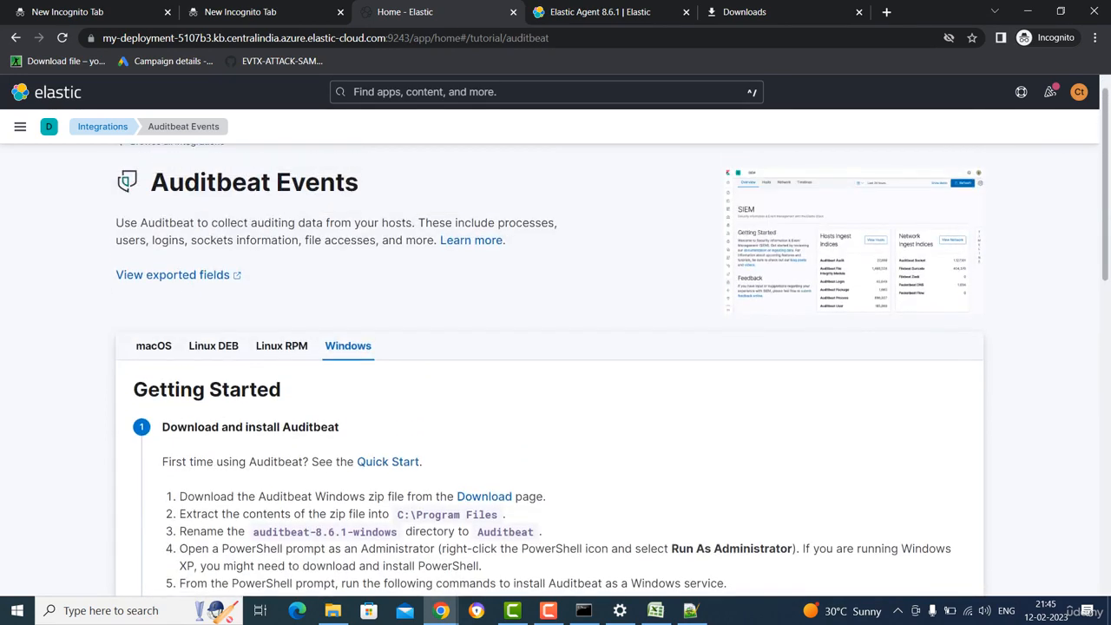
scroll(558, 369, "down", 3)
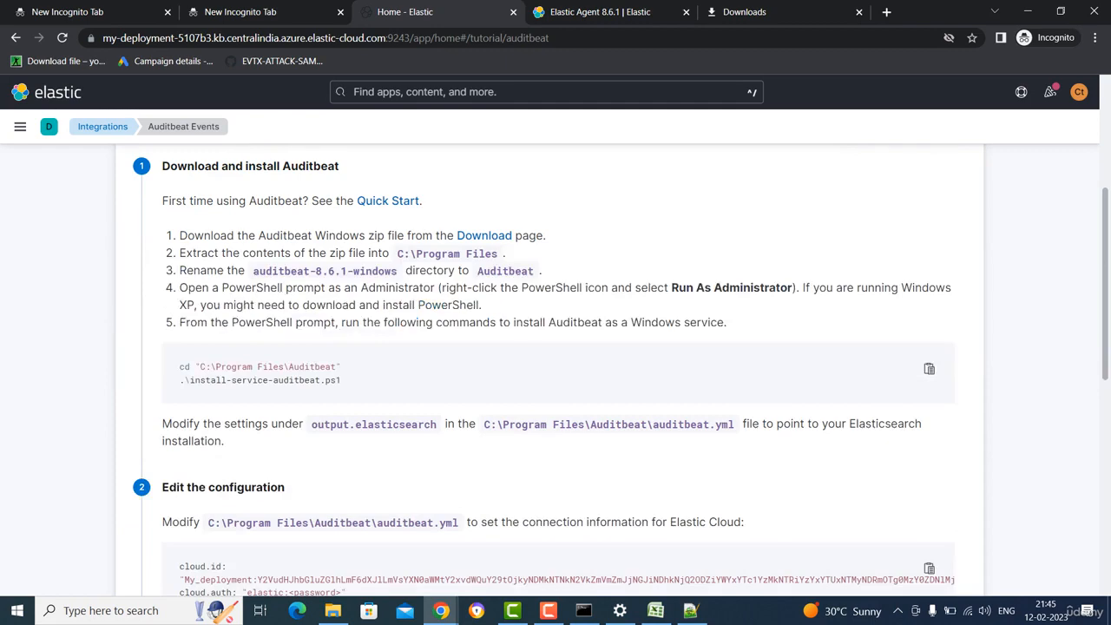
scroll(558, 369, "up", 3)
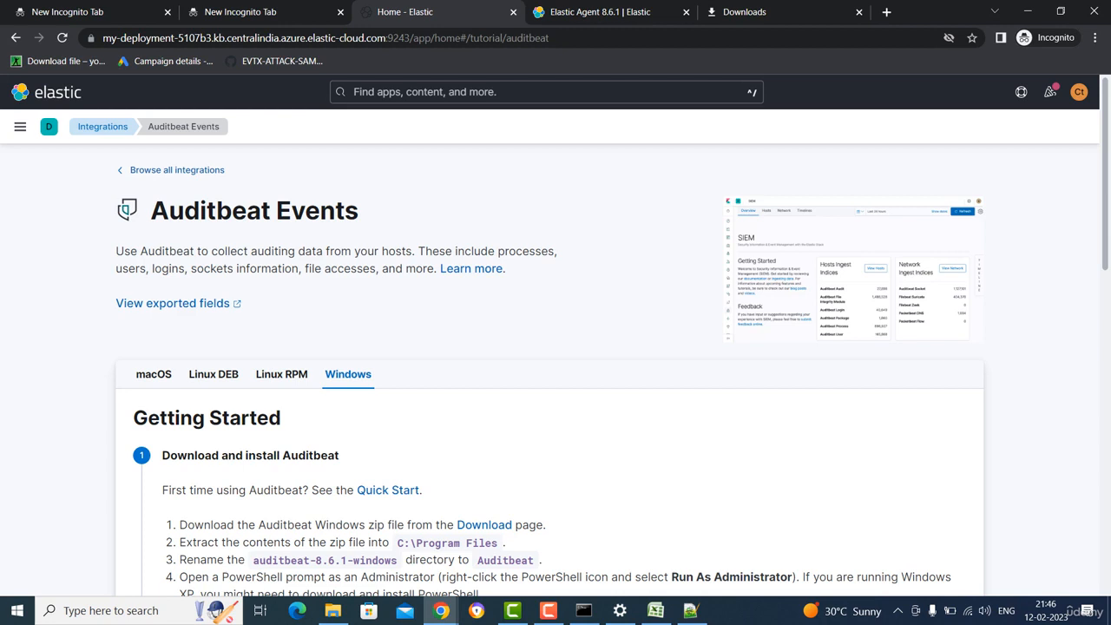
- Go back to the list of all integrations and glance at the Elastic Agent 8.6.1 download page
left_click(102, 127)
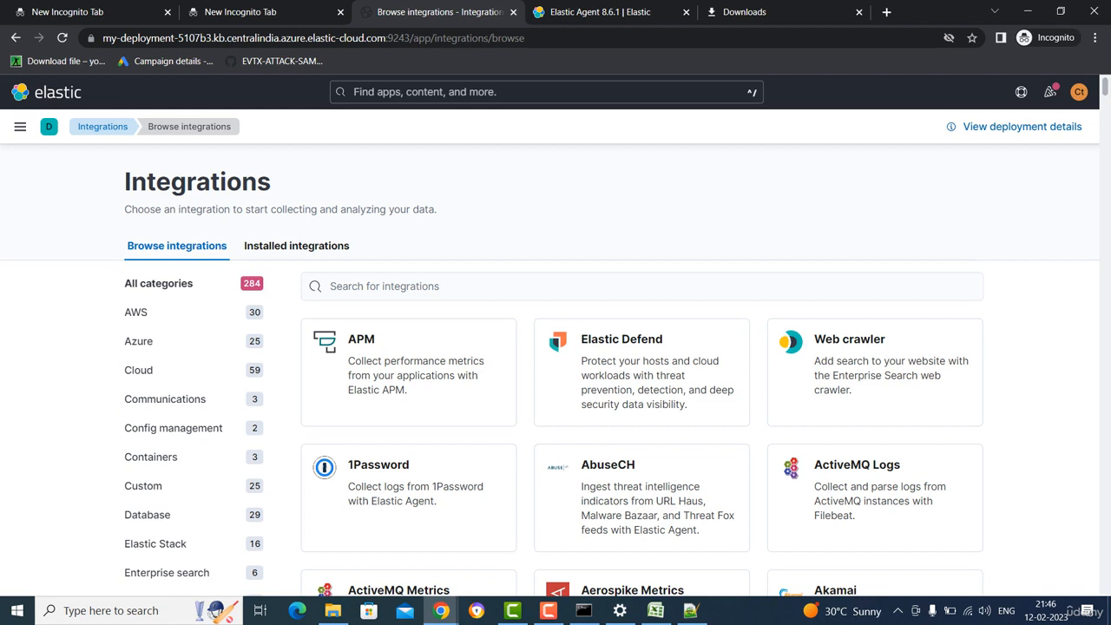
key("ctrl+Tab")
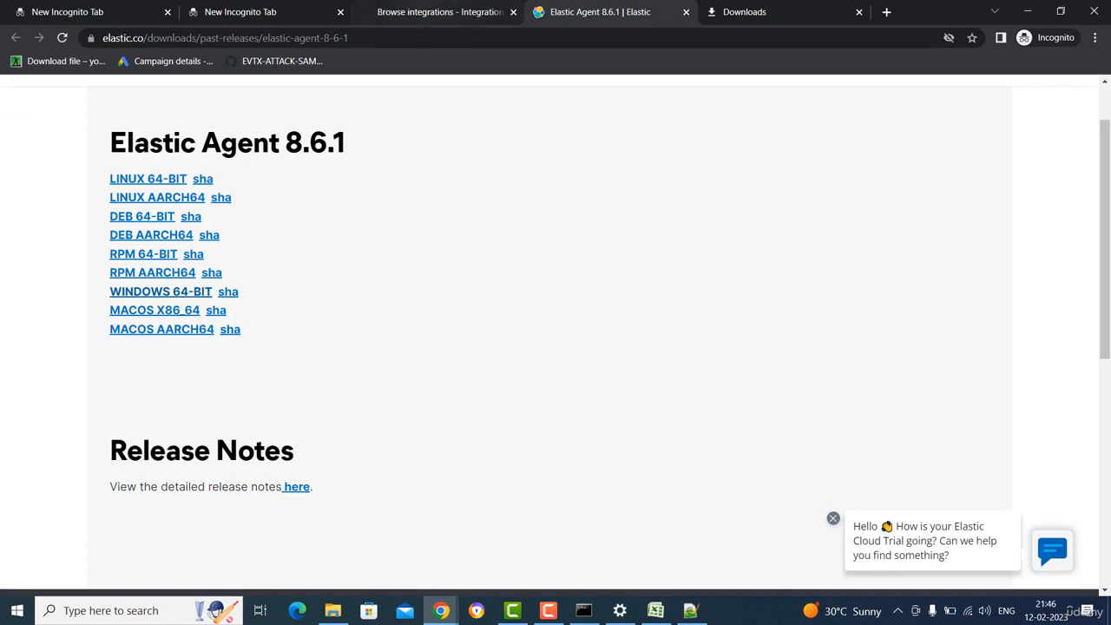
key("ctrl+shift+Tab")
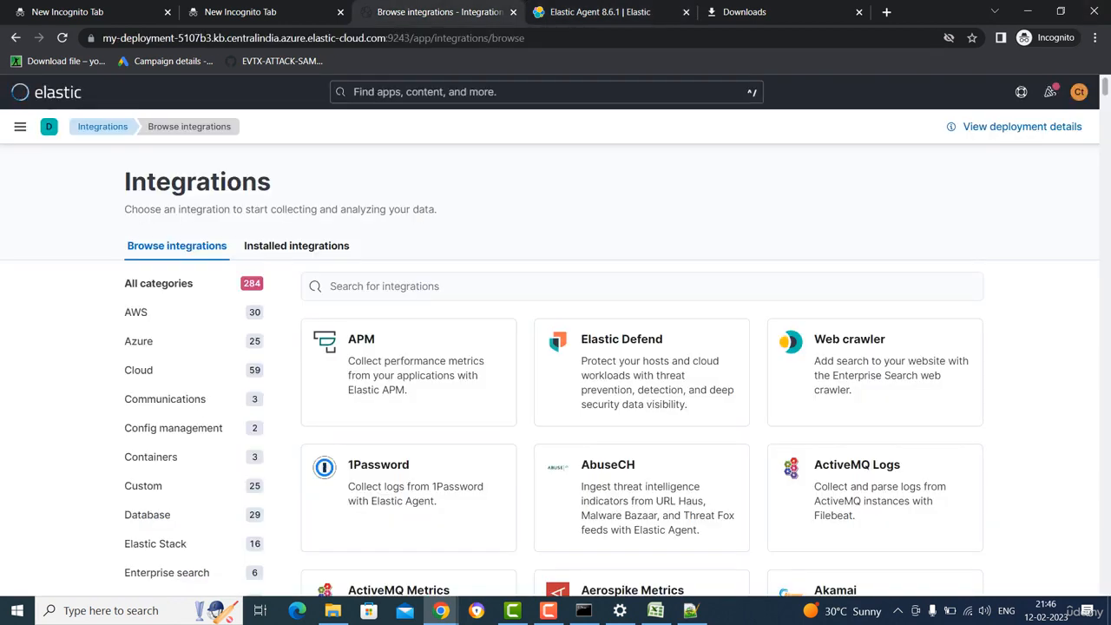
- Open the Explore page of the deployment's Security solution
left_click(20, 126)
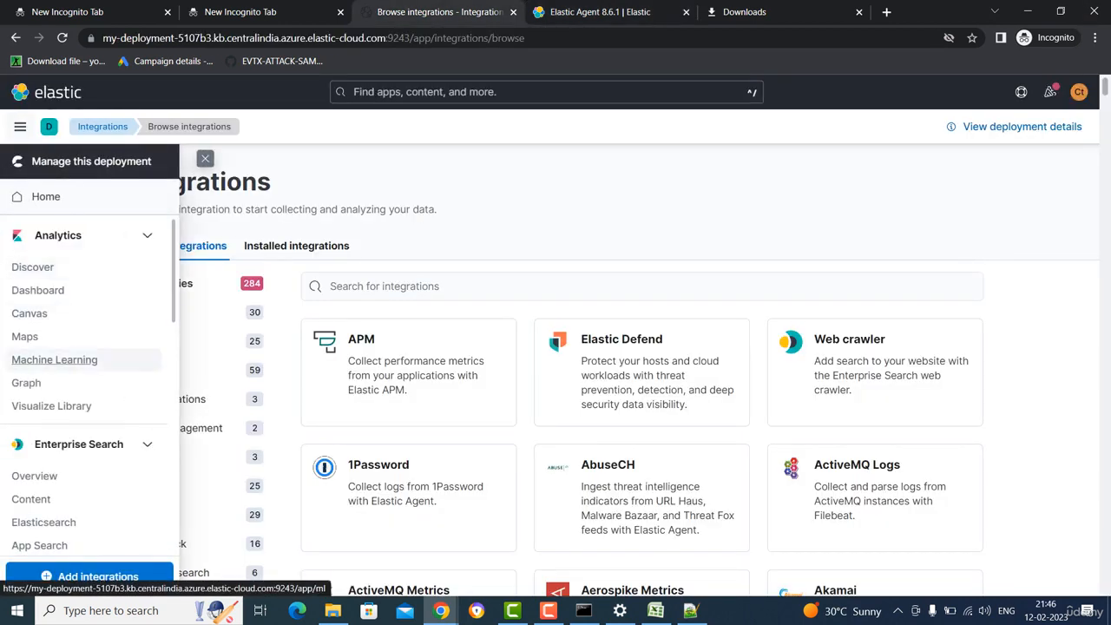
scroll(52, 382, "down", 5)
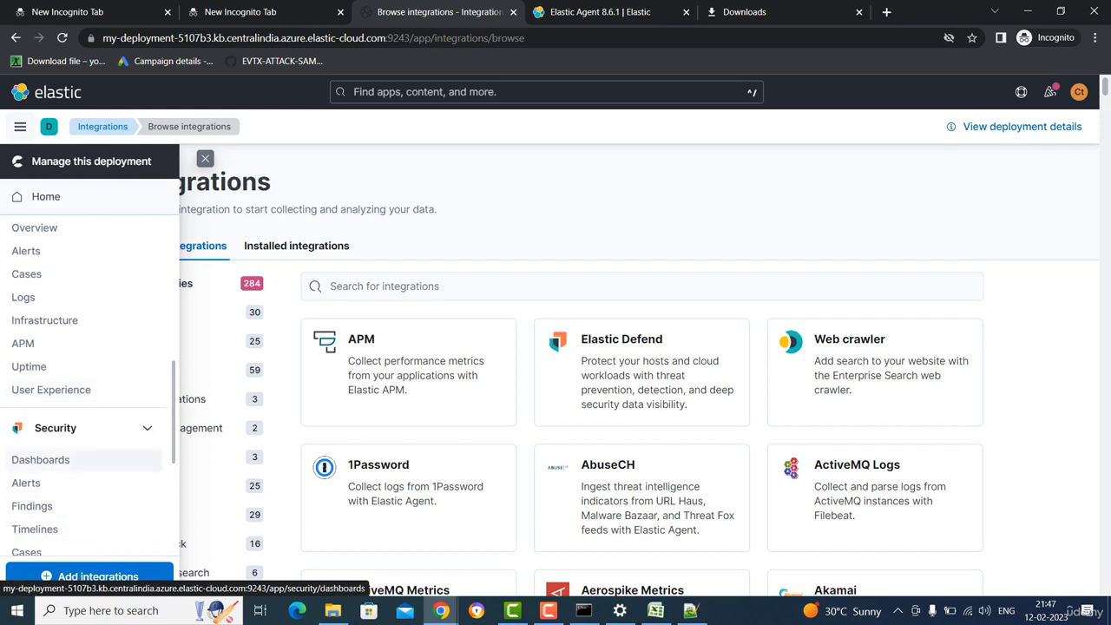
left_click(55, 428)
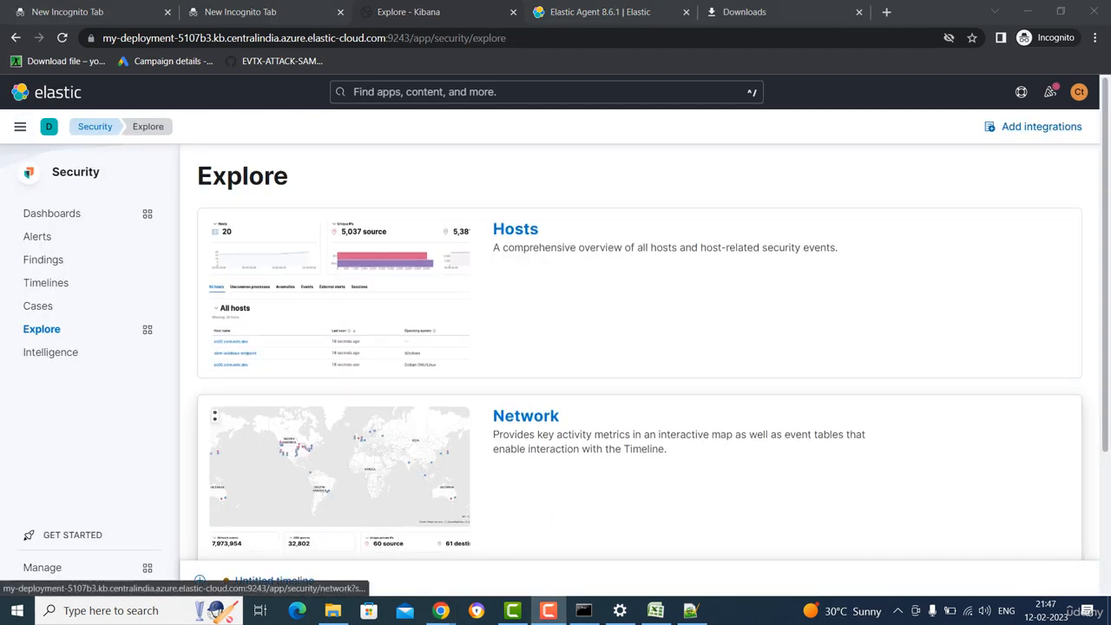
- Open the Network overview and examine its map, flow statistics, and source and destination IP and country tables
left_click(527, 417)
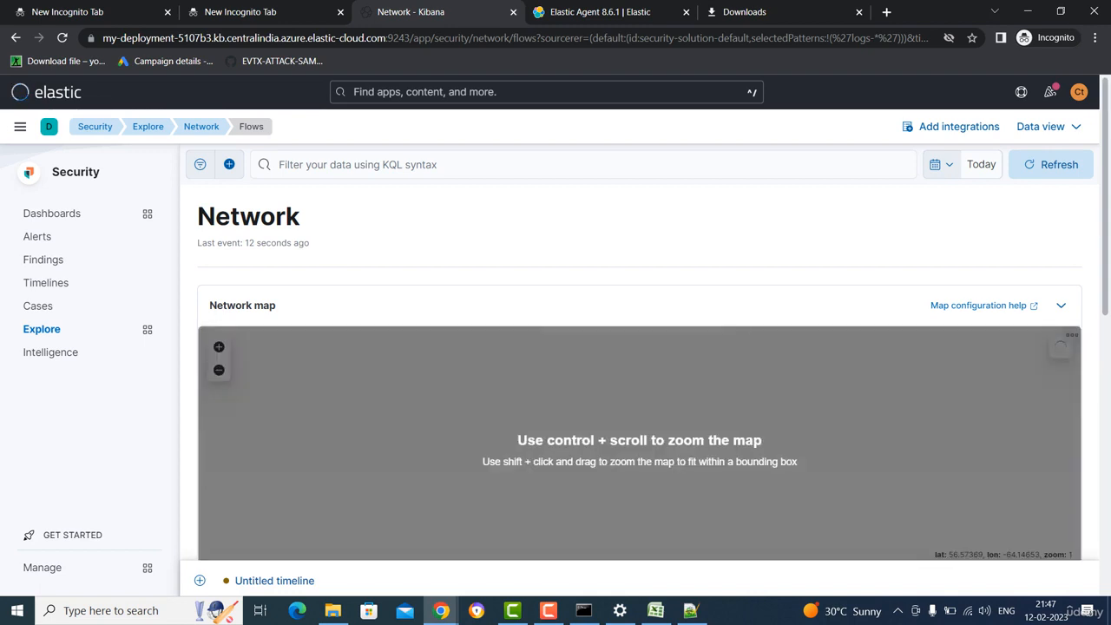
scroll(640, 434, "down", 8)
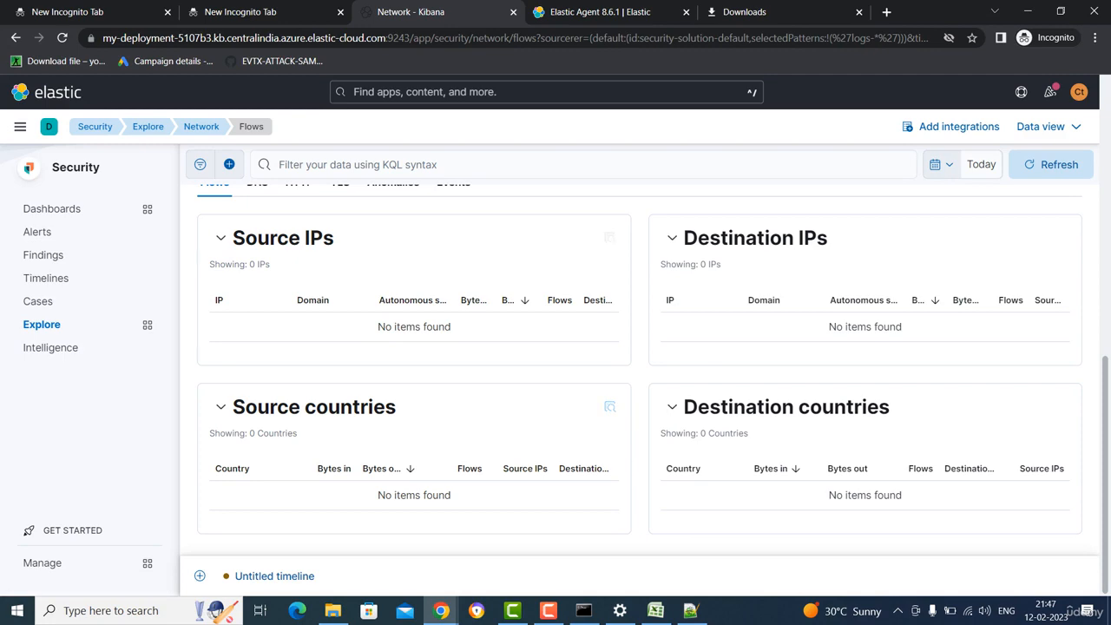
scroll(608, 408, "up", 8)
scroll(640, 434, "down", 8)
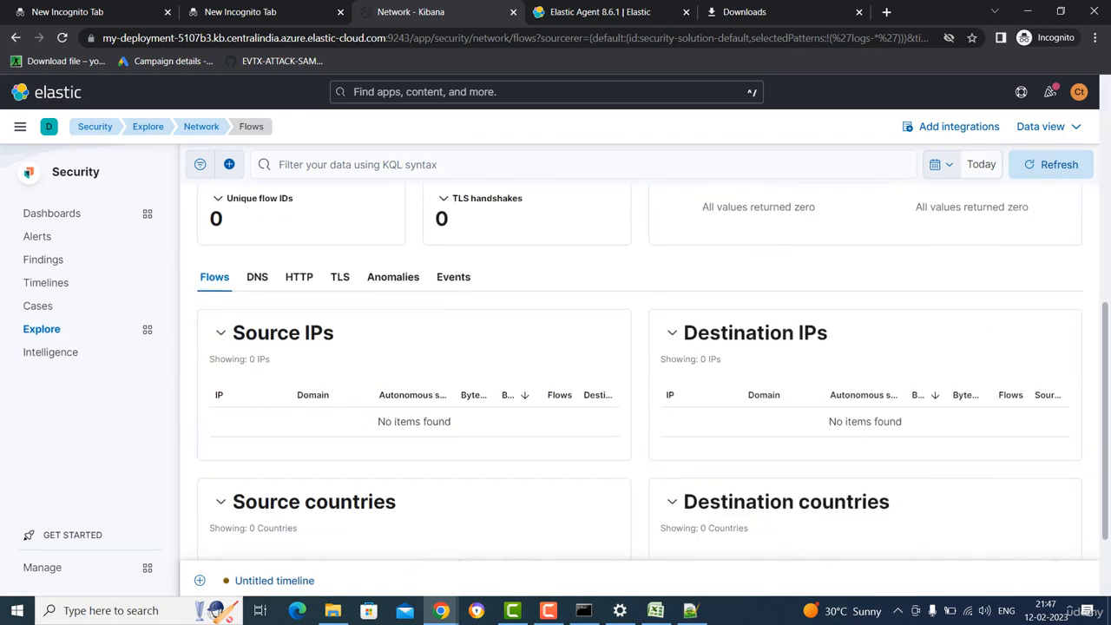
scroll(640, 434, "up", 8)
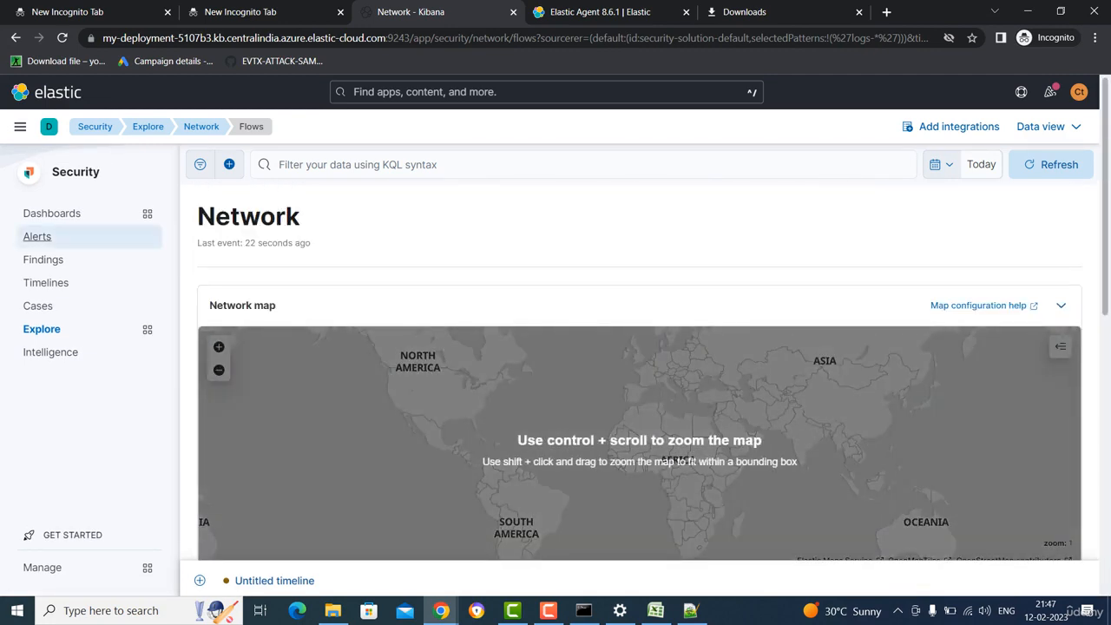
- Open the Users overview in Explore and examine the authentication statistics and the list of all users
left_click(148, 329)
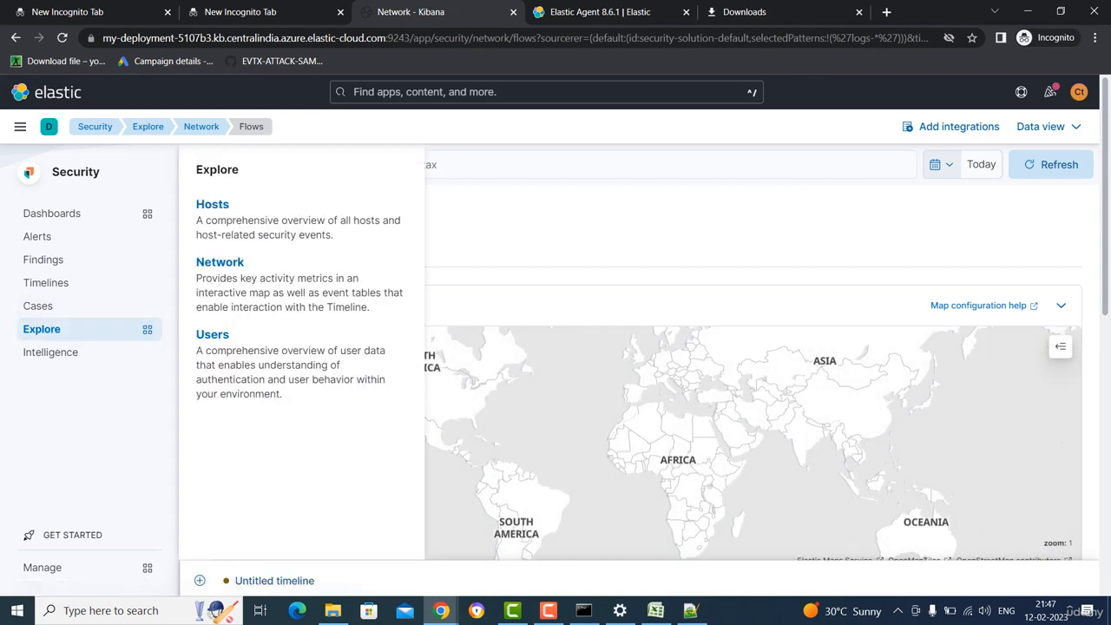
left_click(213, 334)
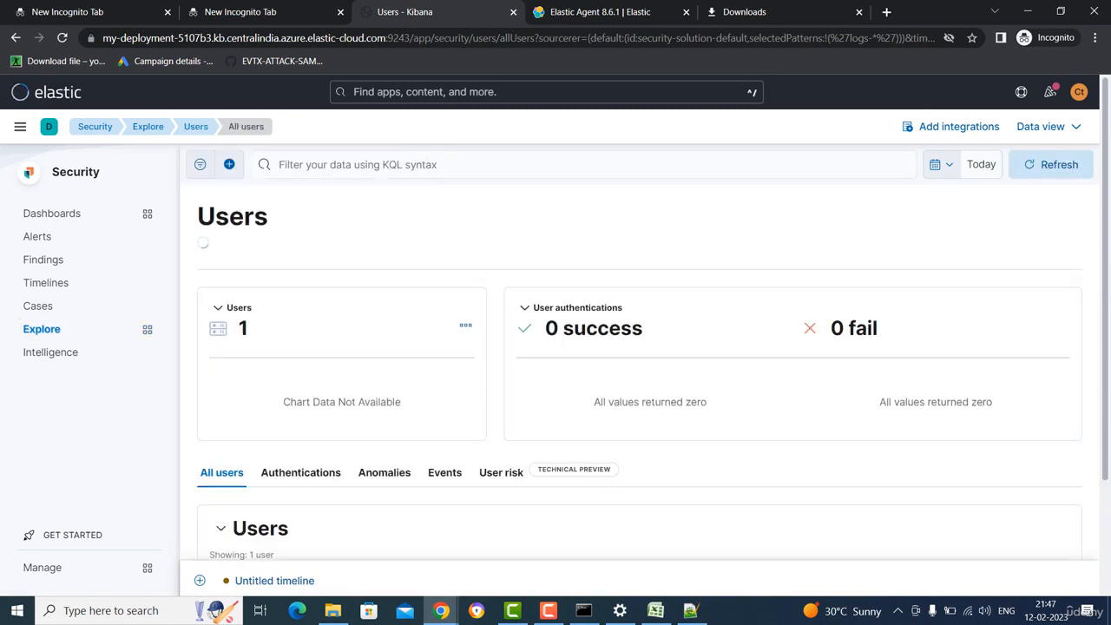
scroll(639, 371, "down", 1)
scroll(639, 373, "down", 2)
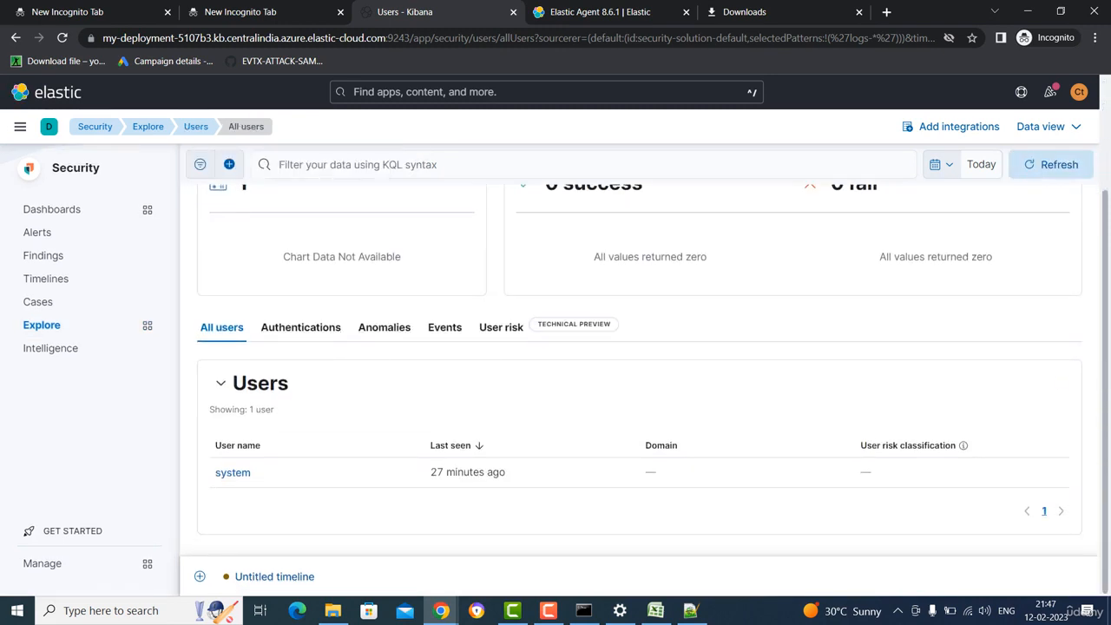
- Show the user events and examine the event chart and the event action in the events table
left_click(445, 327)
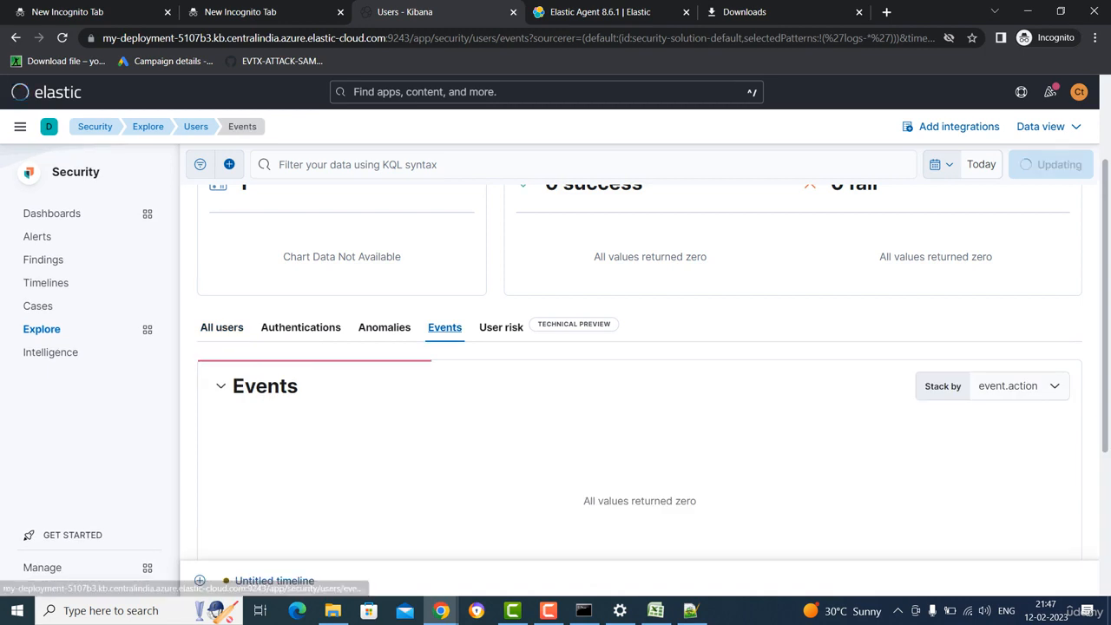
scroll(640, 373, "down", 3)
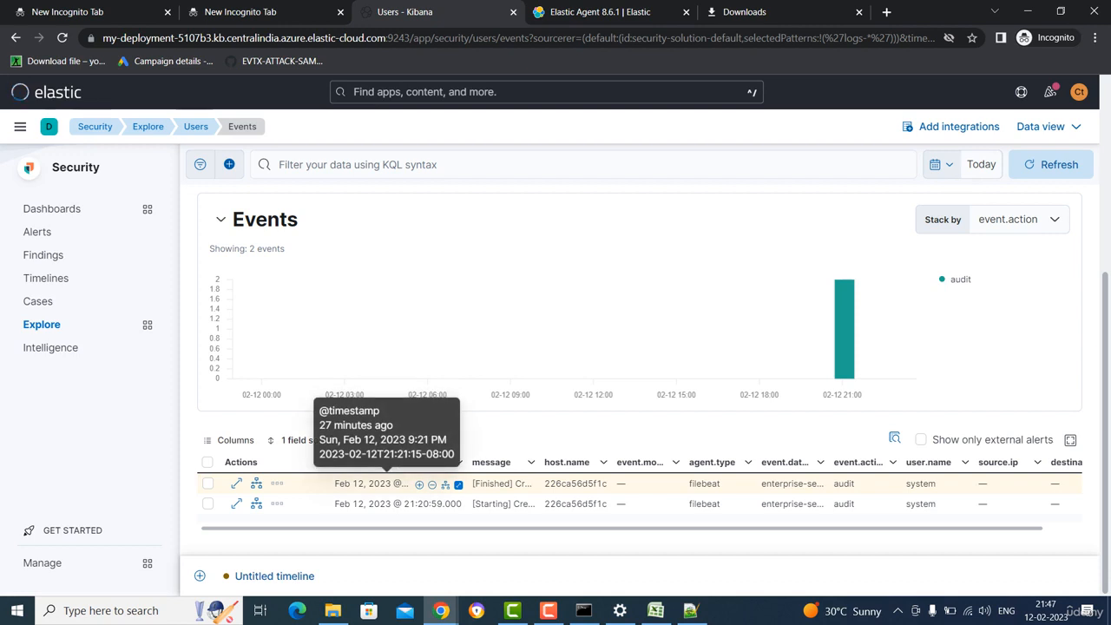
mouse_move(841, 485)
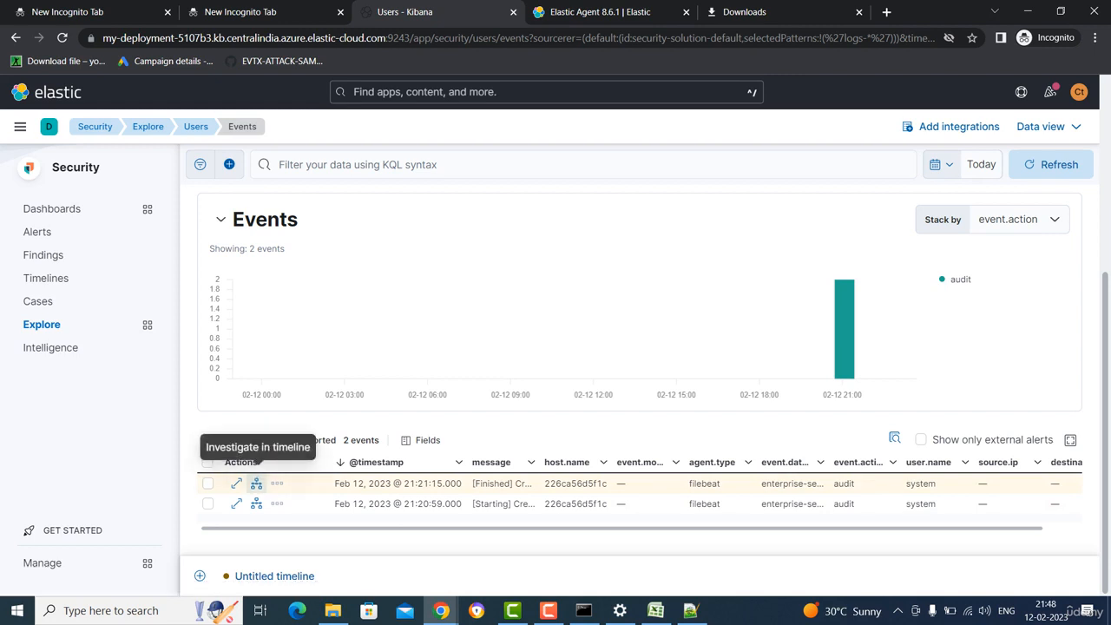
- Investigate the Feb 12, 2023 @ 21:21:15.000 audit event in a timeline and examine the fields in its event details
left_click(256, 484)
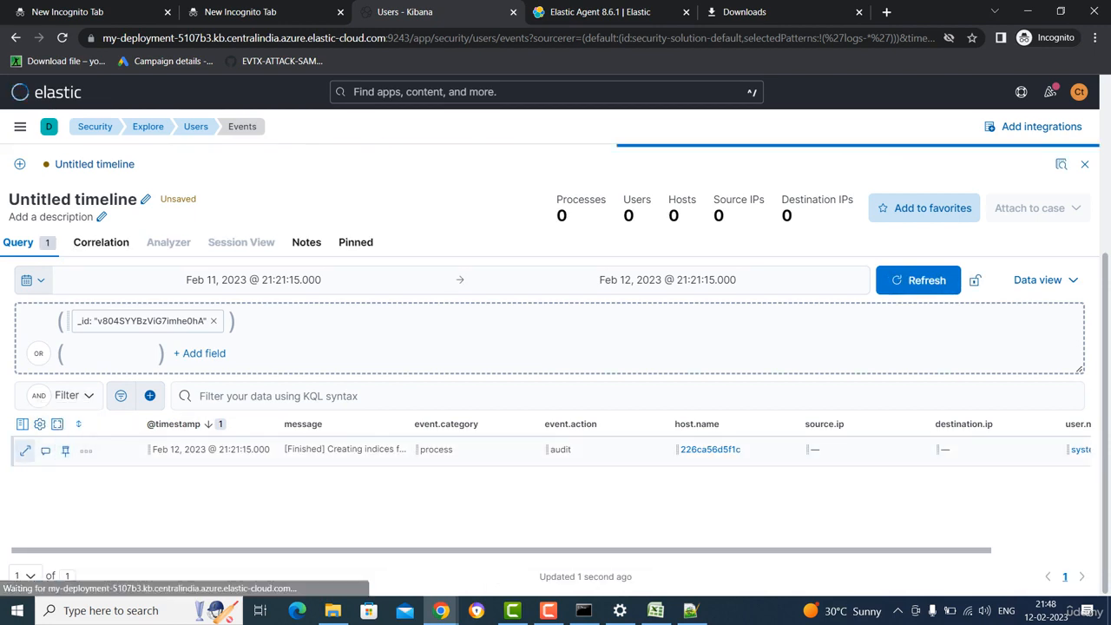
left_click(26, 450)
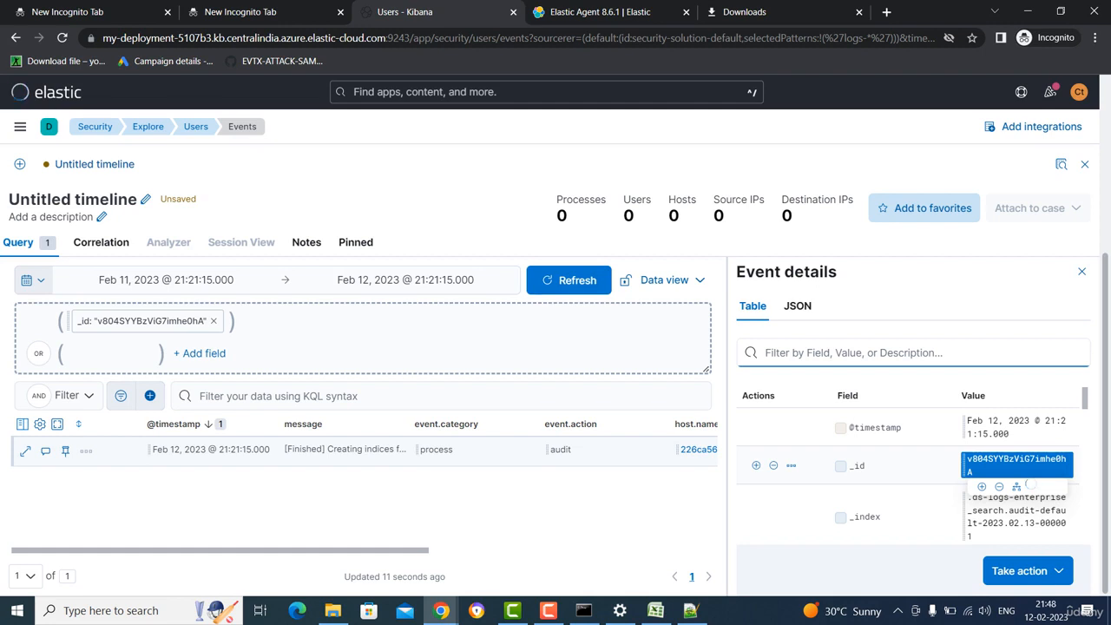
scroll(1016, 469, "down", 1)
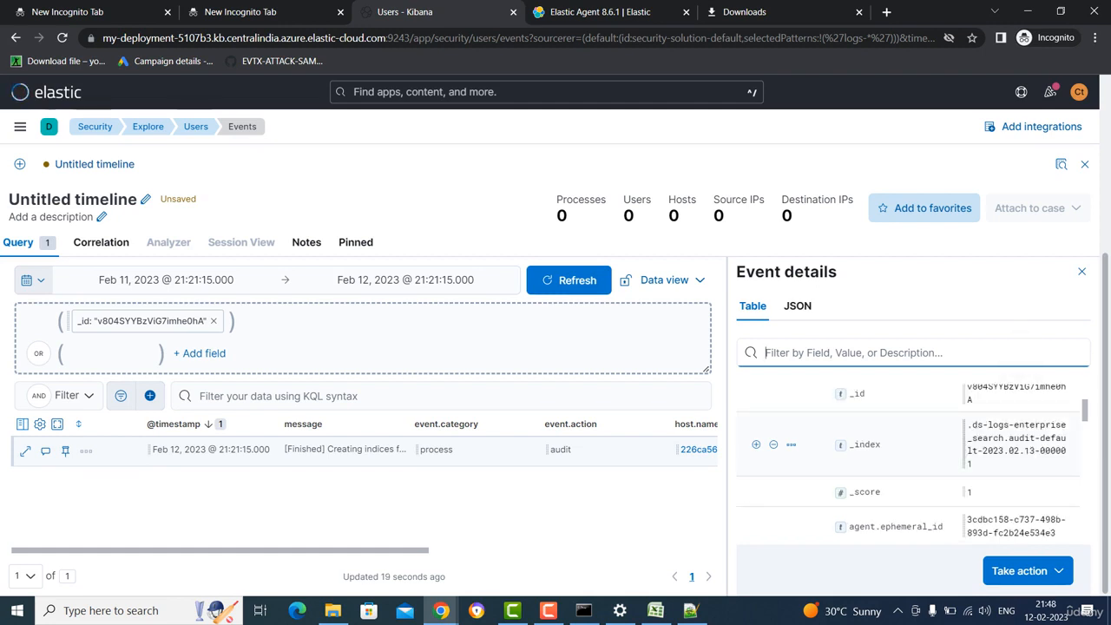